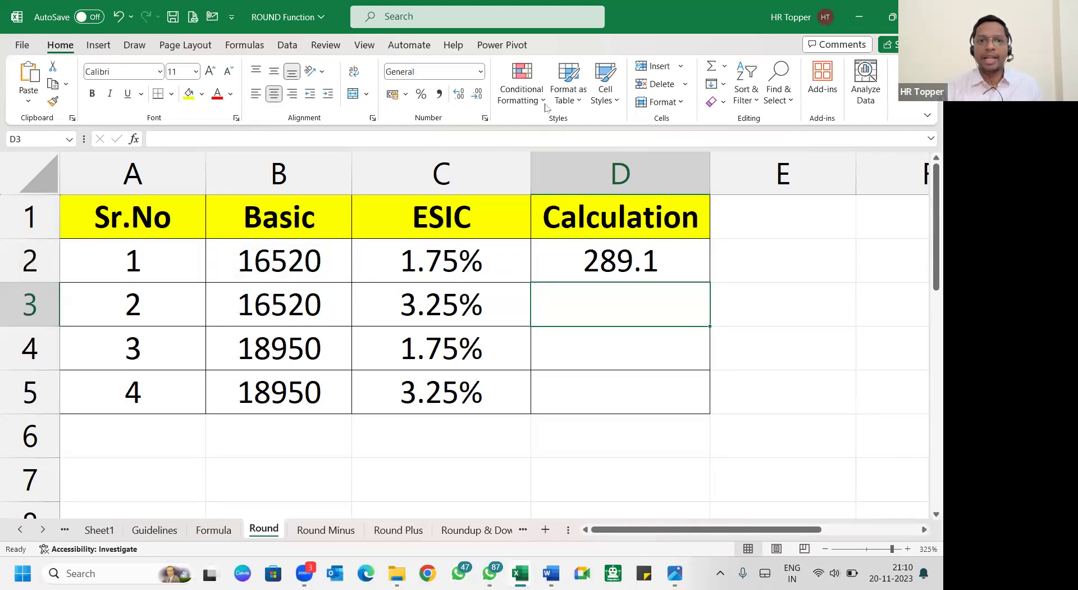
Fill the Calculation formula =B2*C2 from D2 down through D5
click(702, 278)
drag(709, 282, 700, 404)
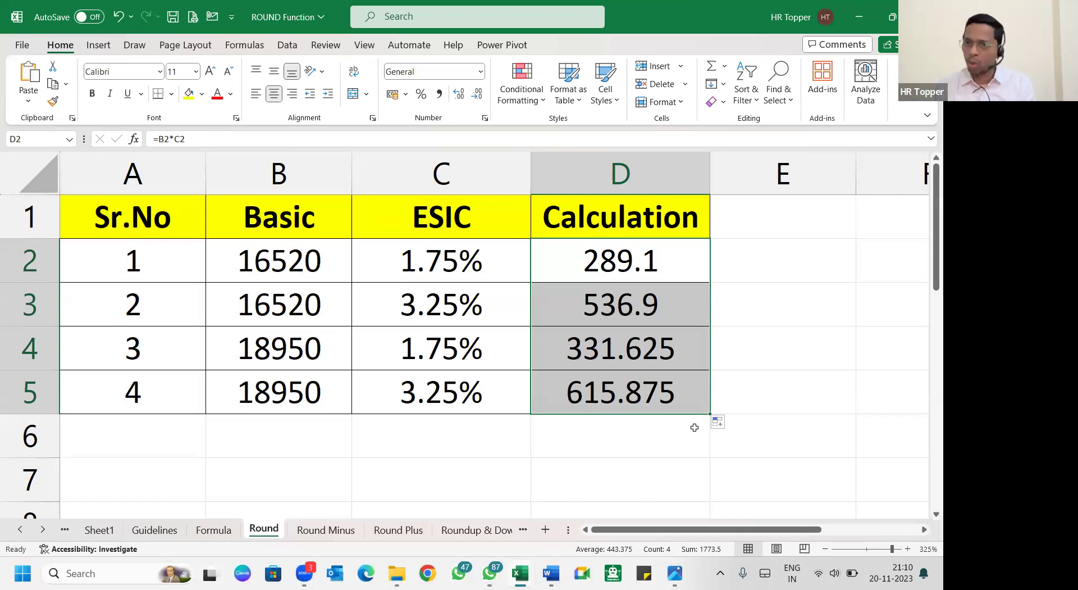
Wrap the multiplication in D2 in a ROUND function with zero digits, giving =ROUND(B2*C2,0)
click(623, 259)
double_click(621, 273)
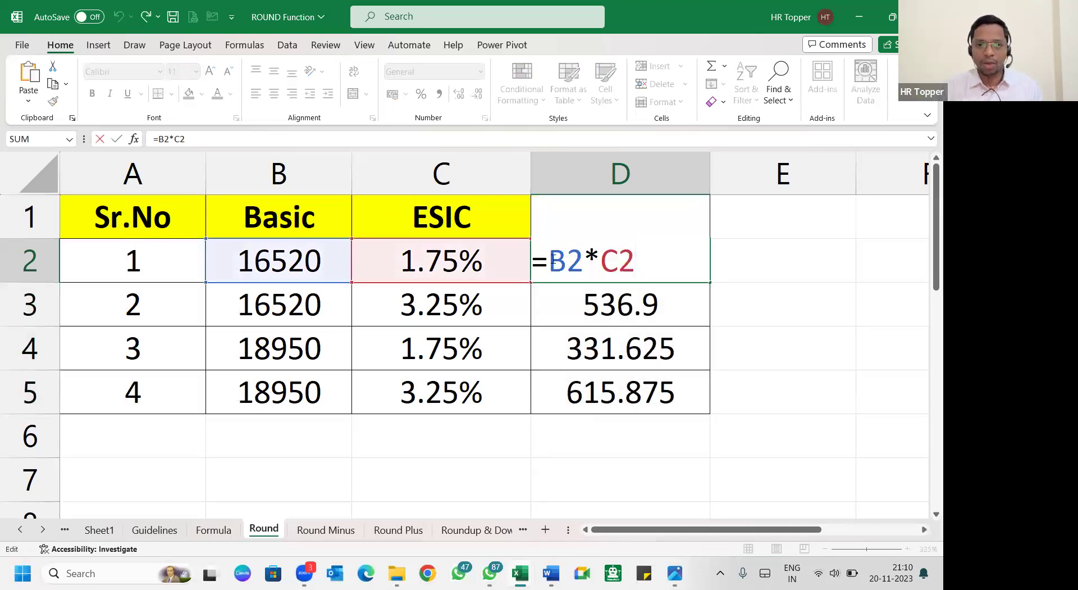
text(round)
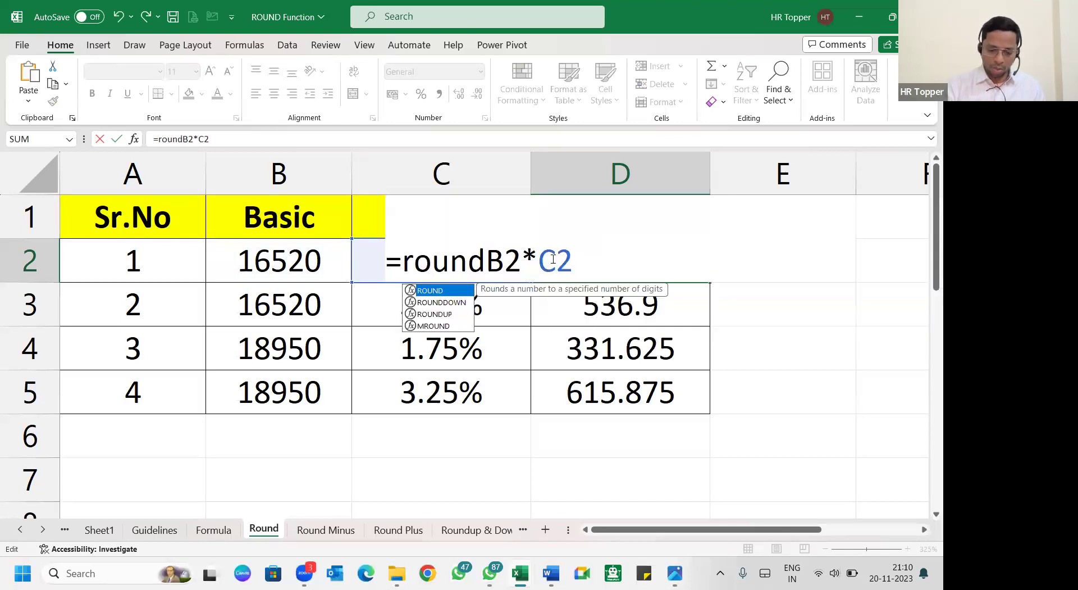
text(()
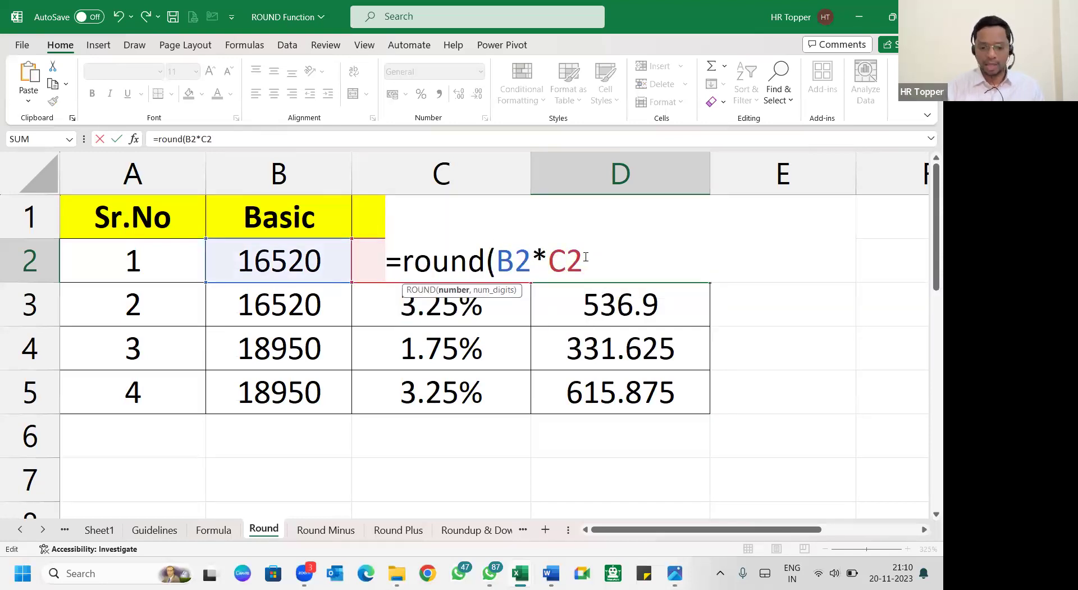
text(,0)
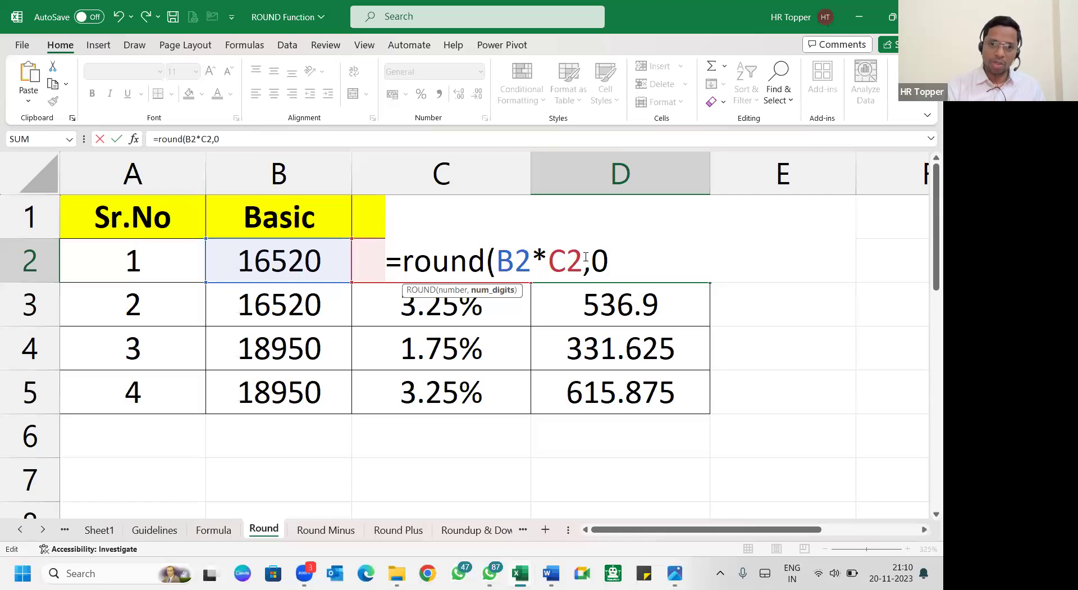
text())
key(Return)
Copy the ROUND formula in D2 down through D5
key(Up)
key(ctrl+shift+Down)
key(ctrl+d)
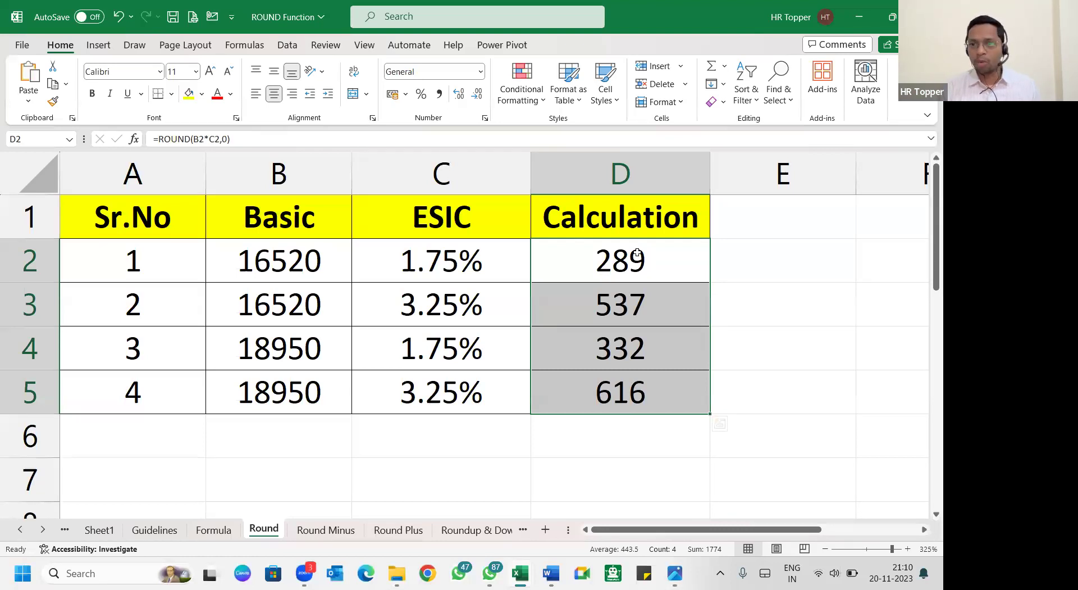
Replace the rounded formulas in D2:D5 with their values by pasting the copied range over itself
key(ctrl+c)
key(ctrl+v)
key(ctrl+v)
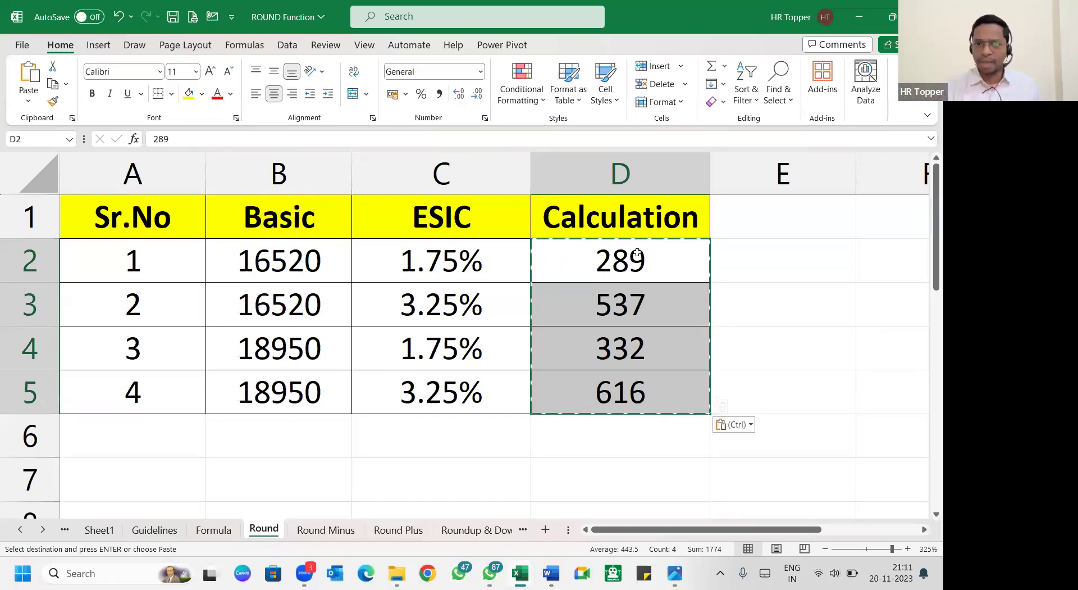
key(Escape)
Check whether the Calculation cells D2, D3 and D4 hold plain values or formulas
click(637, 253)
click(186, 143)
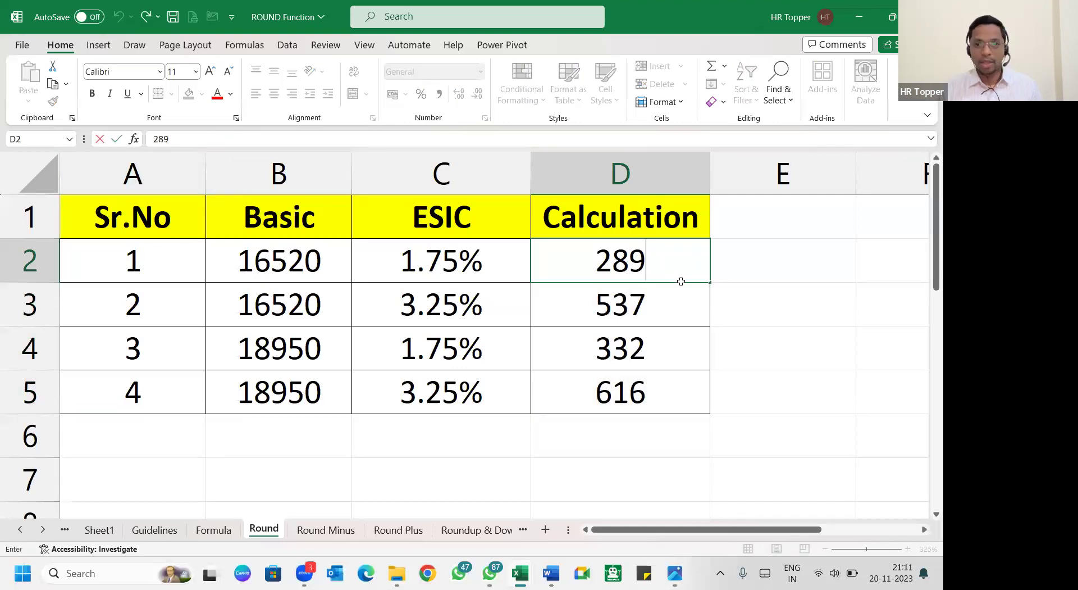
double_click(684, 300)
double_click(679, 355)
key(Escape)
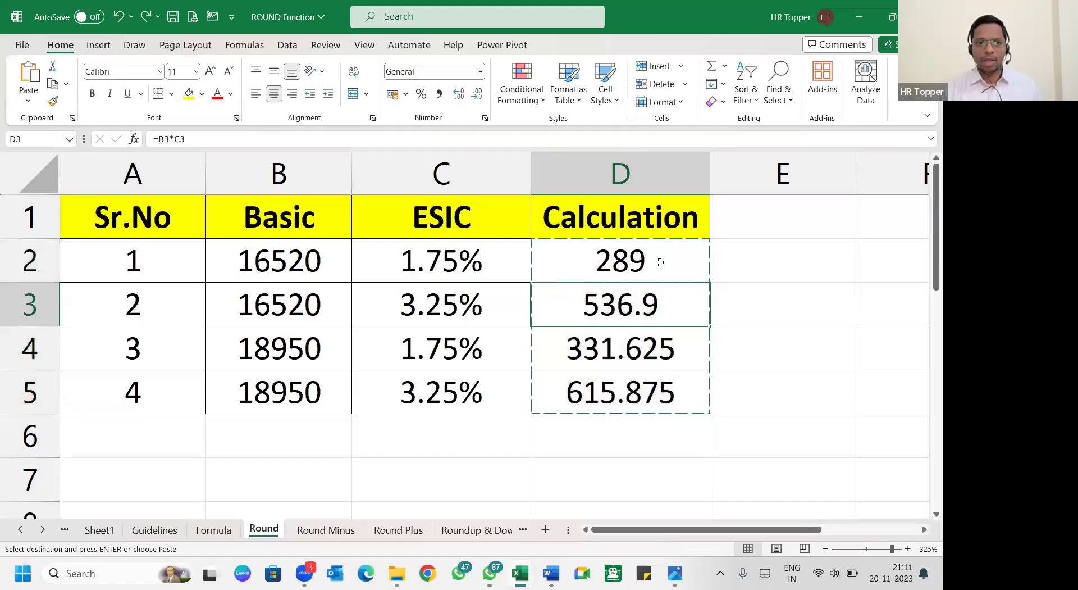
Compare the ROUND formula in D2 with the unrounded formula in D3
double_click(659, 262)
key(Escape)
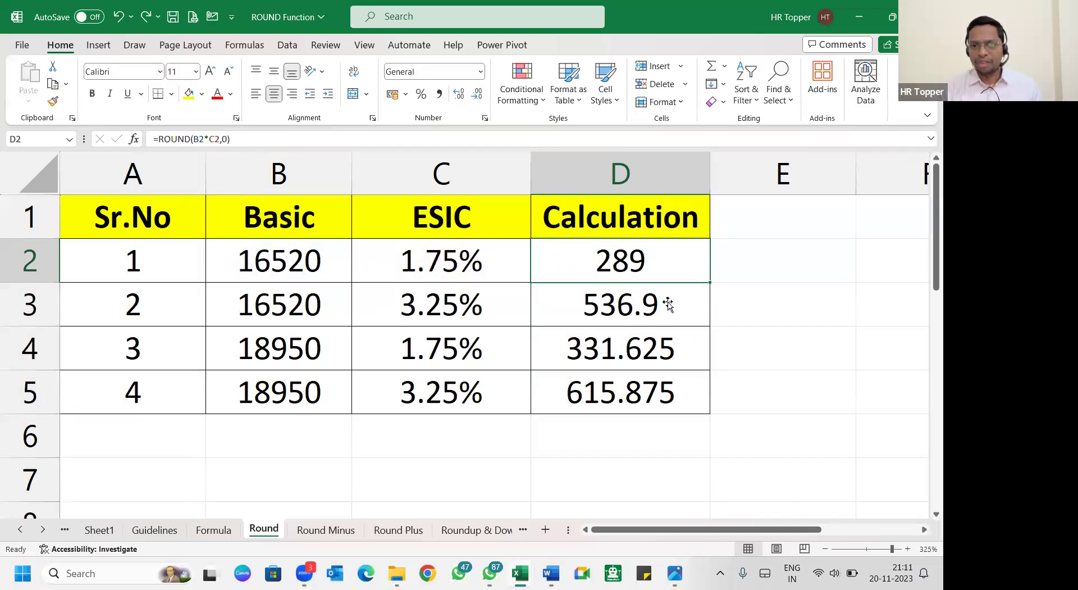
scroll(669, 306, up, 3)
click(832, 319)
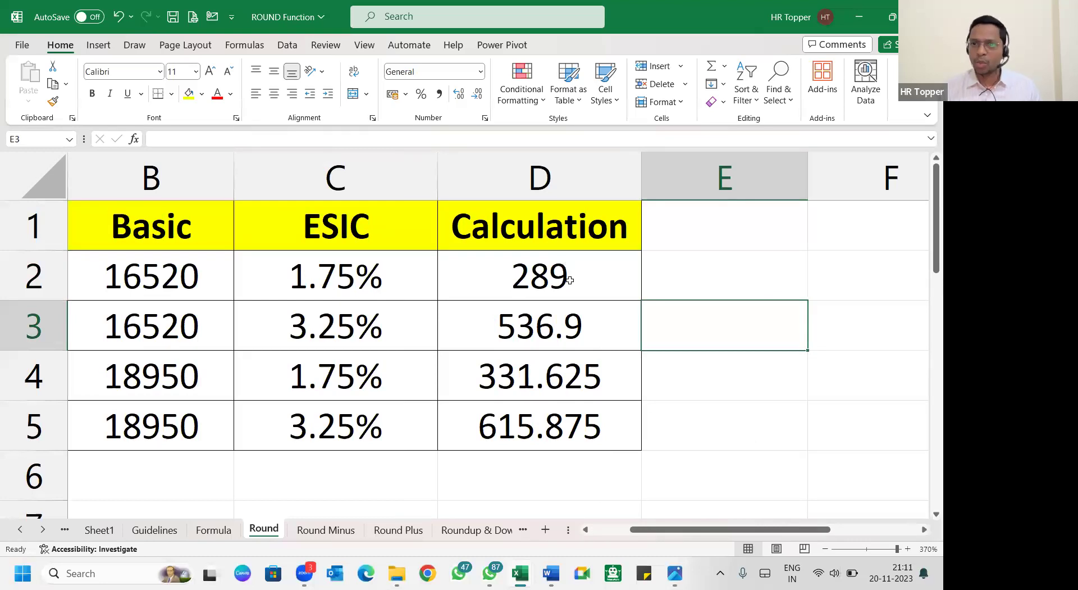
click(570, 280)
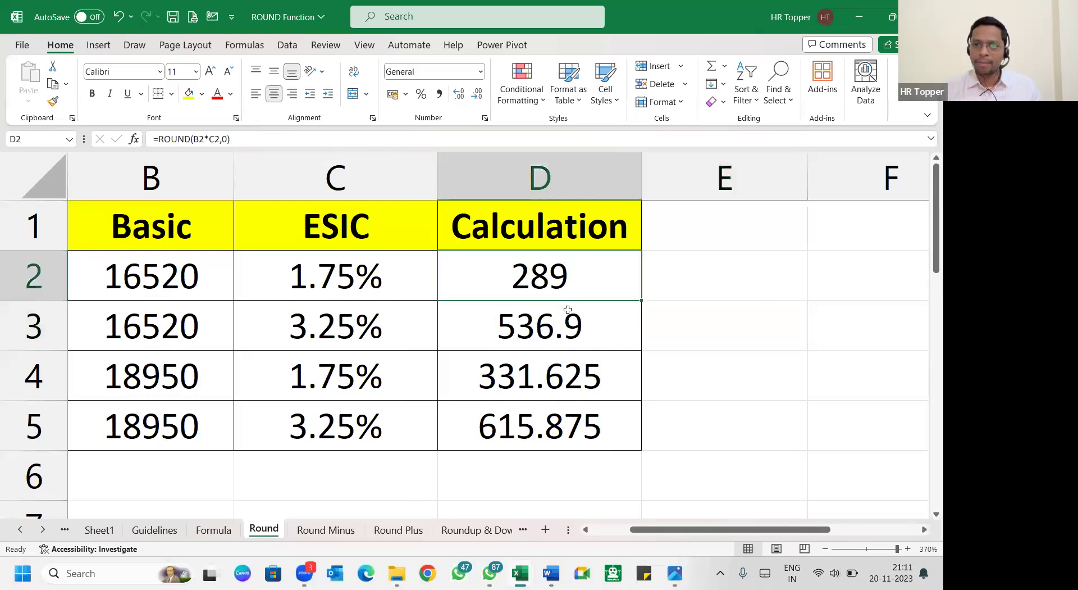
click(664, 285)
click(579, 271)
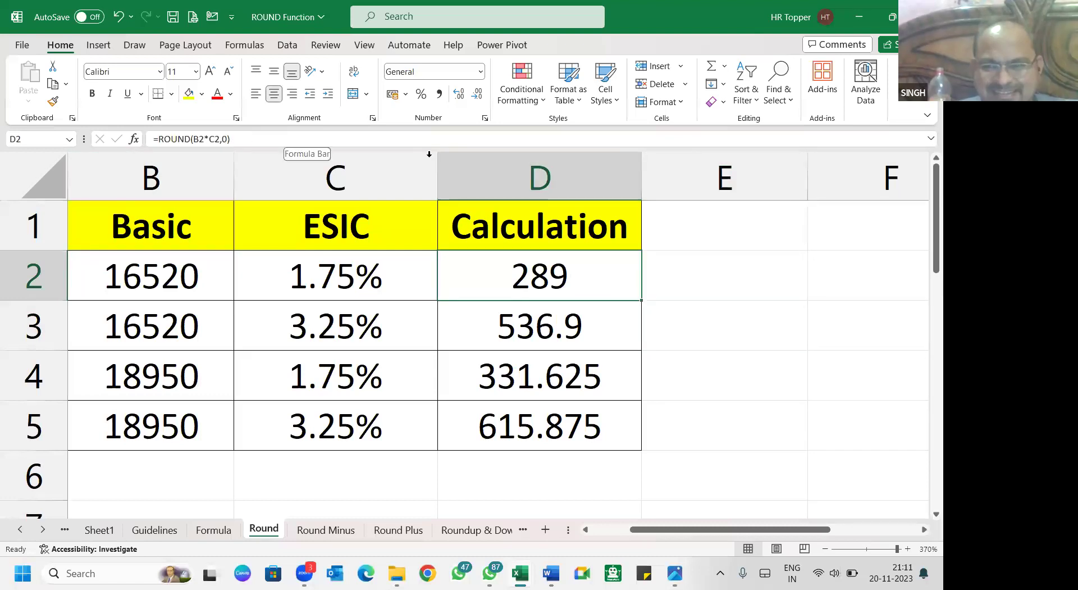
click(602, 317)
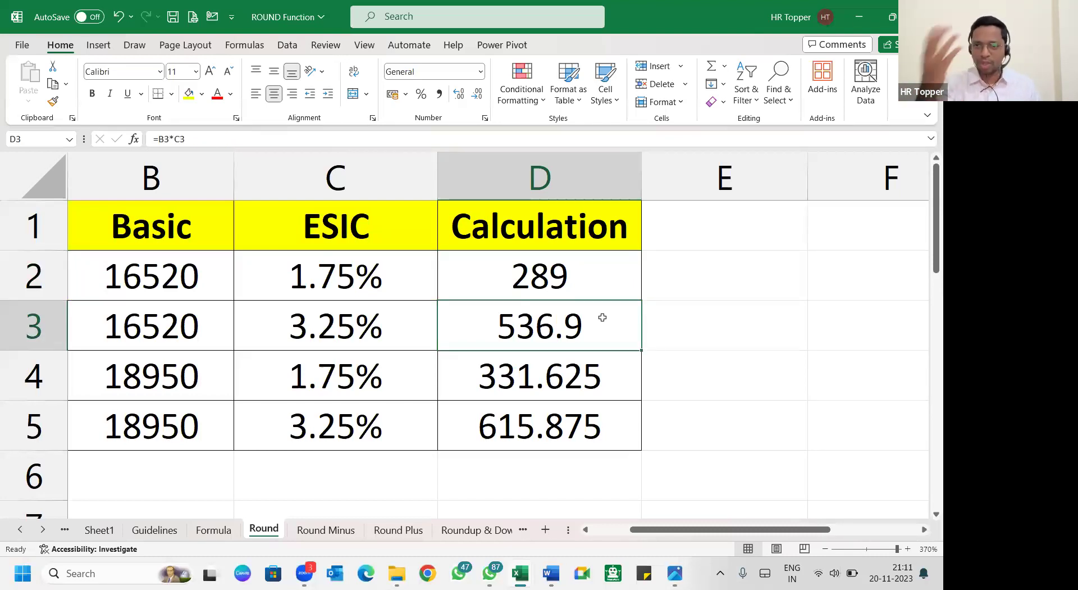
key(Right)
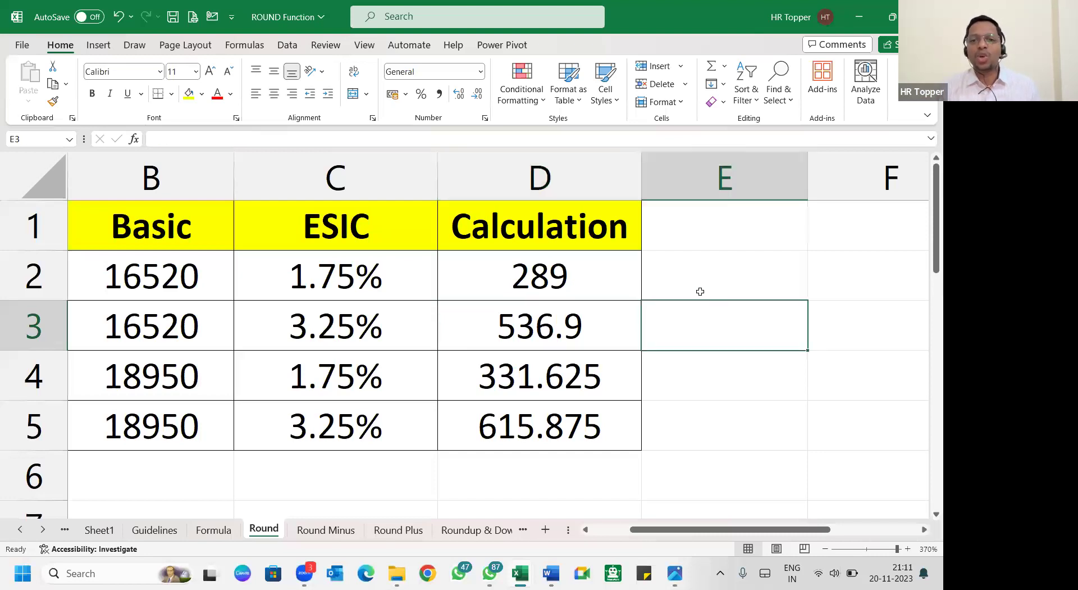
click(560, 282)
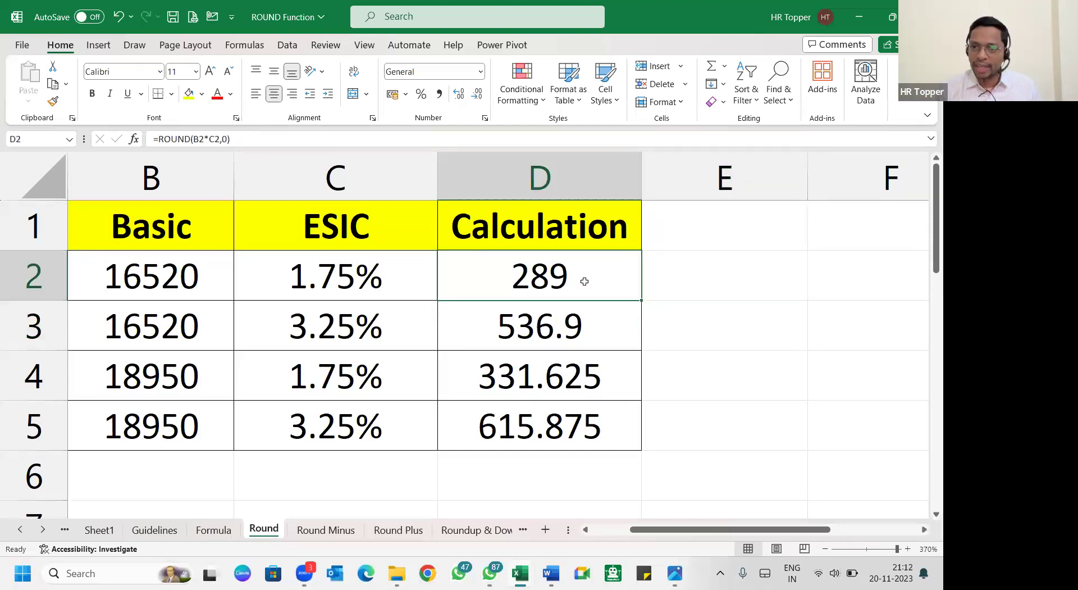
drag(258, 137, 125, 133)
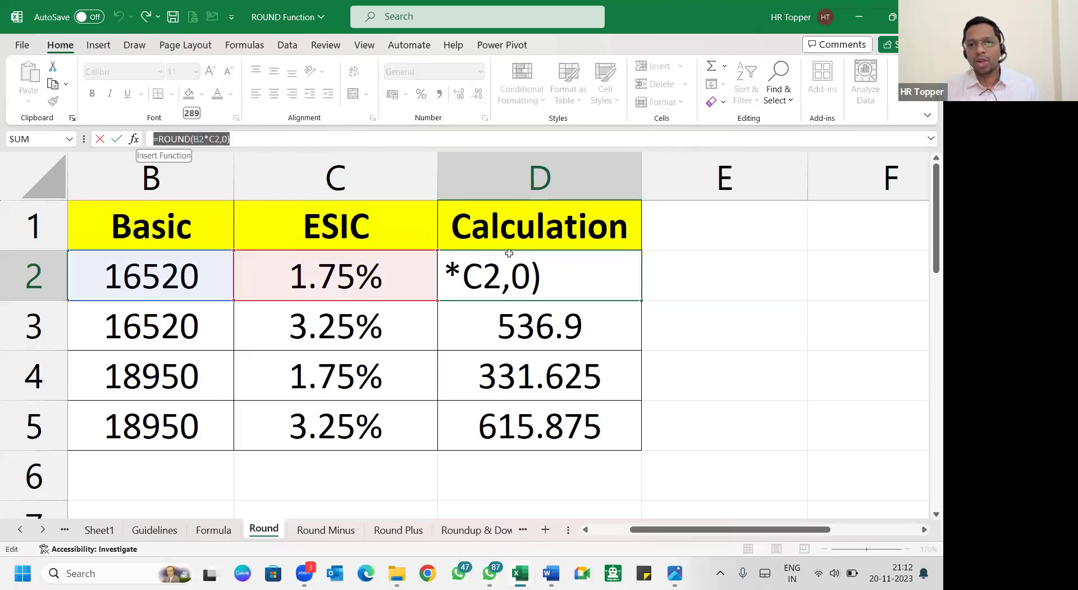
click(571, 279)
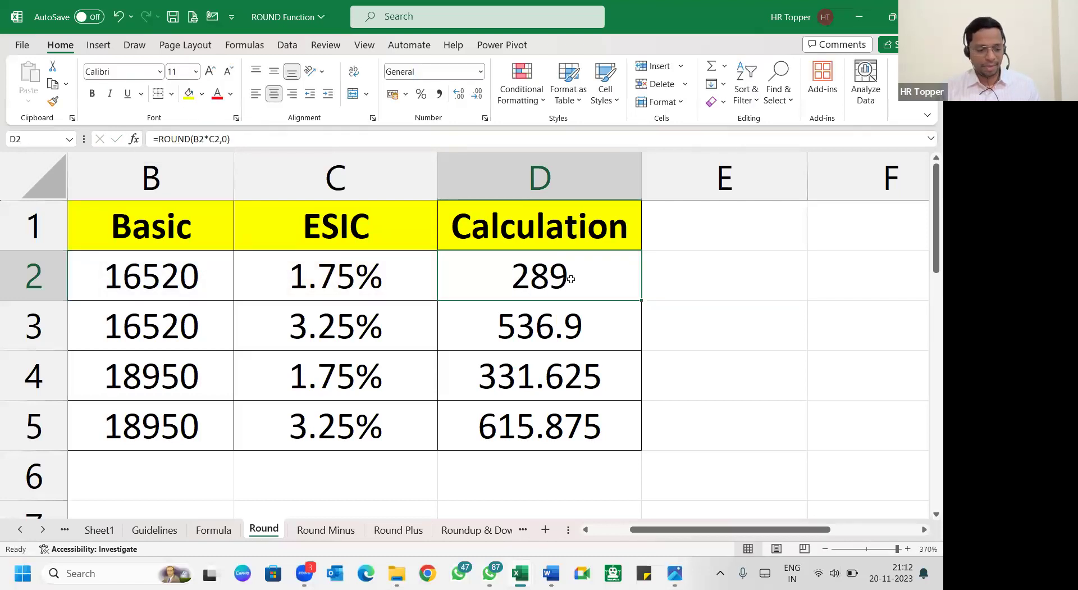
text(`)
key(Escape)
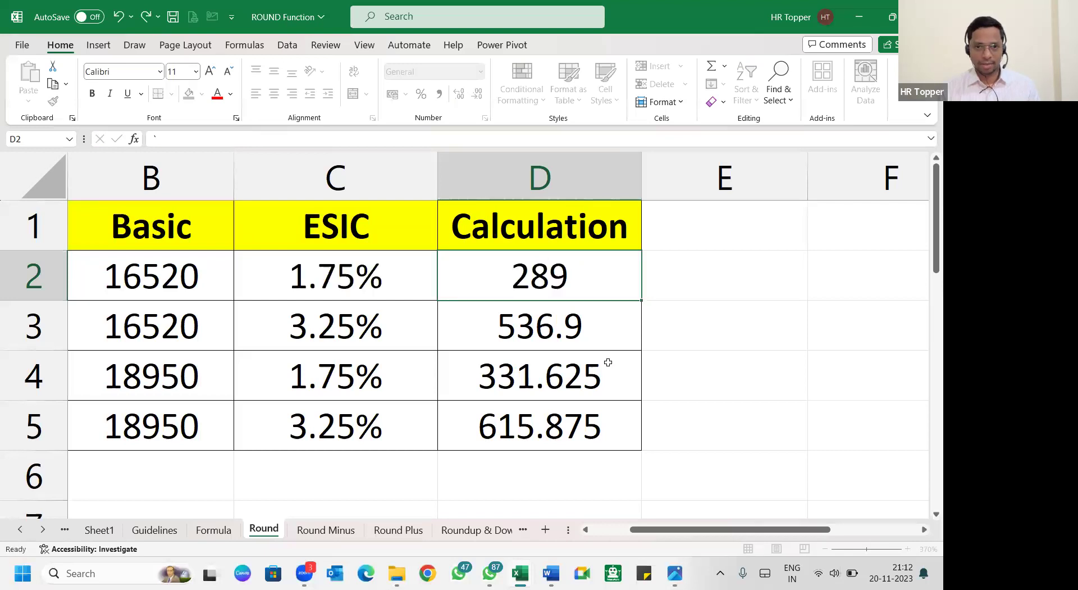
text(`)
key(Escape)
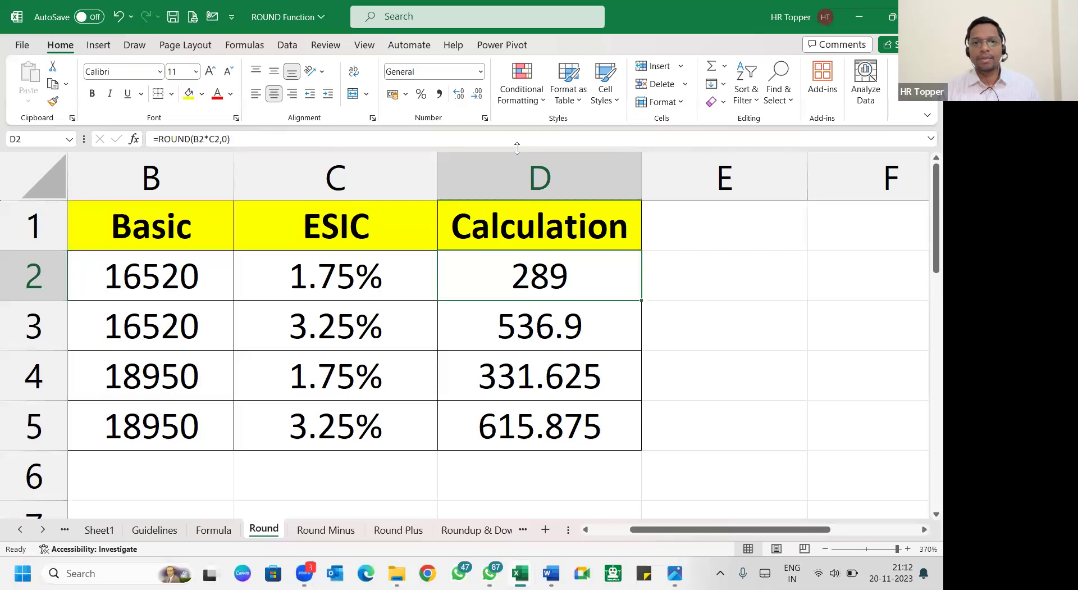
key(F2)
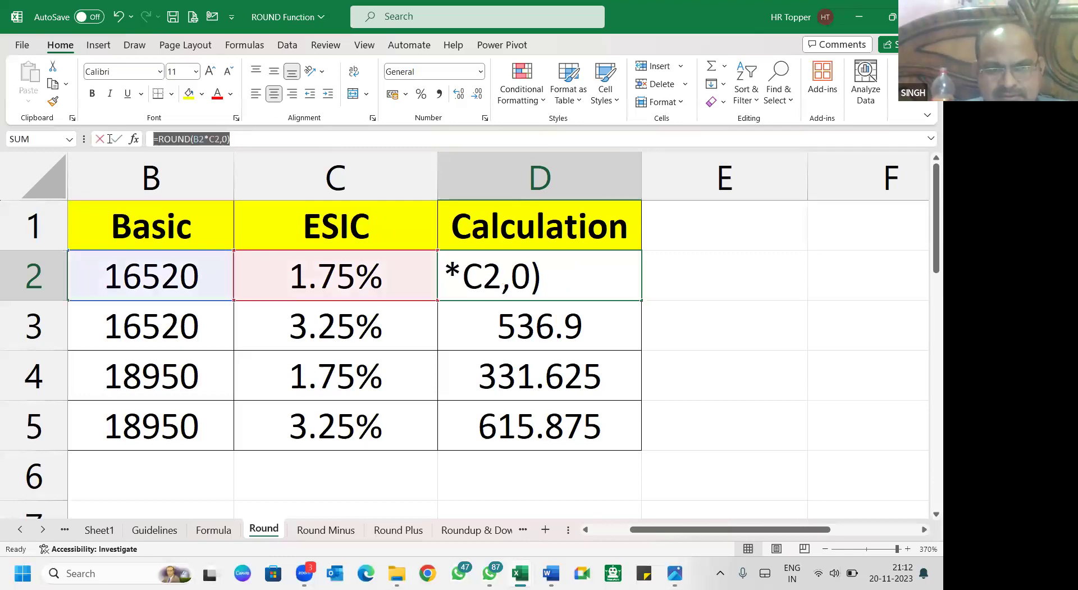
key(Escape)
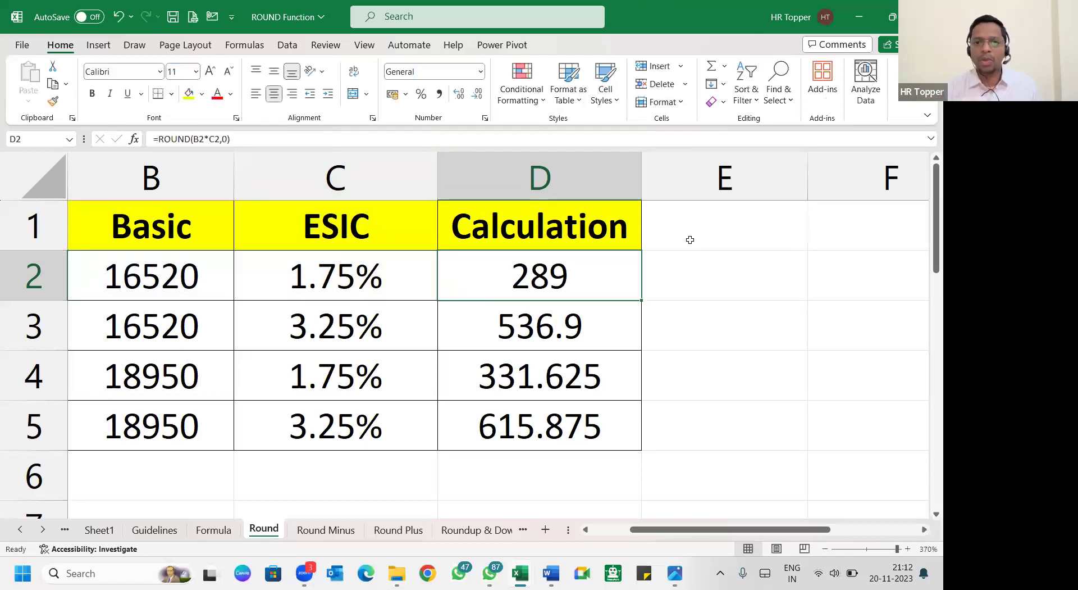
Extend the rounded ESIC formula from D2 down to the last table row, D5
drag(601, 269, 587, 418)
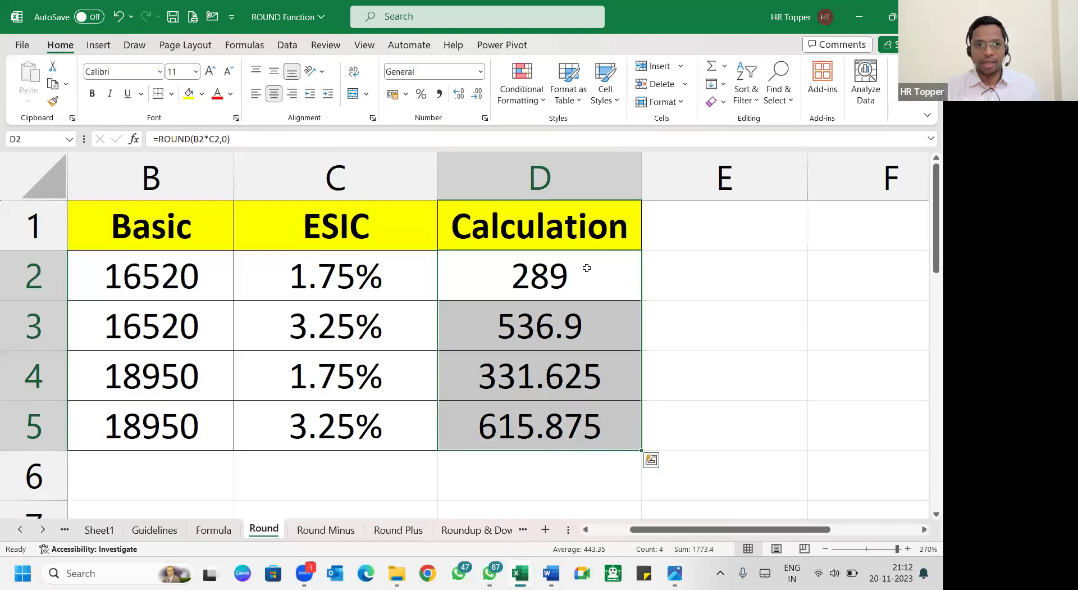
click(587, 269)
drag(641, 298, 641, 444)
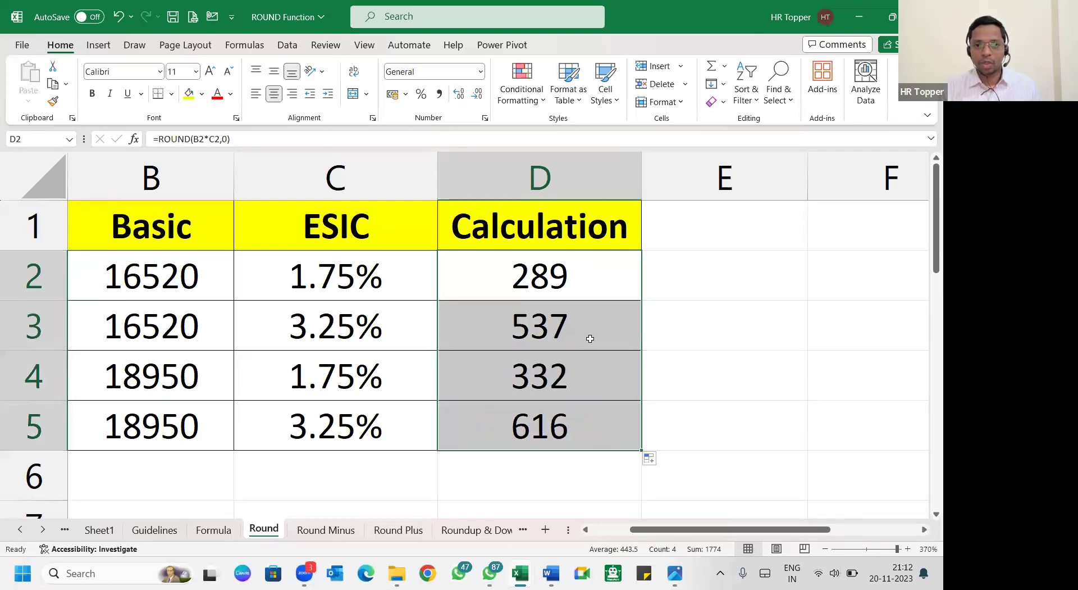
Examine the copied ROUND formula in D3, including its cell references
click(540, 330)
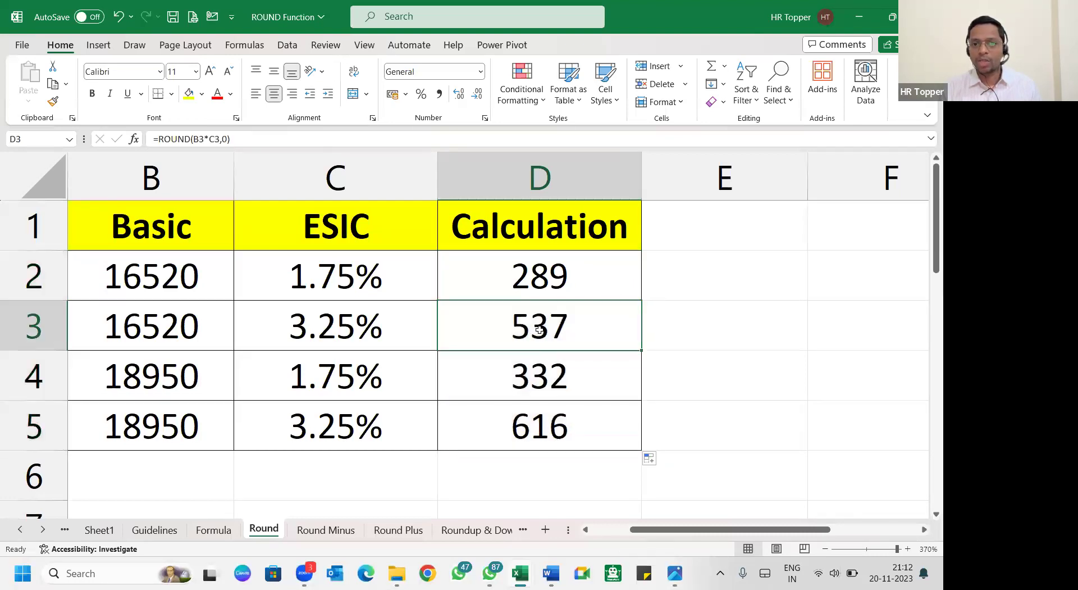
click(543, 114)
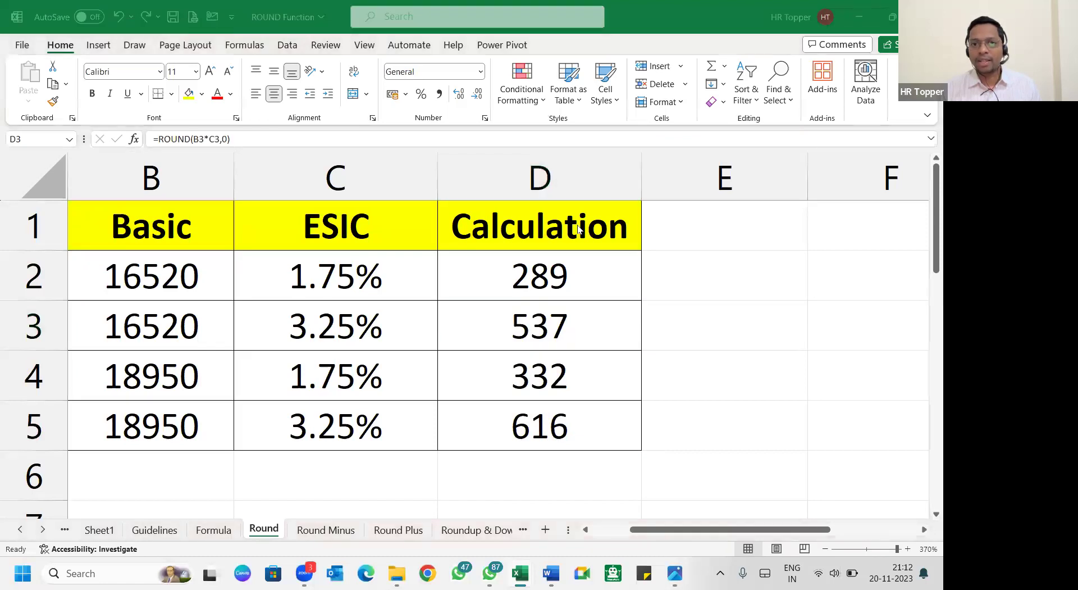
drag(264, 138, 137, 140)
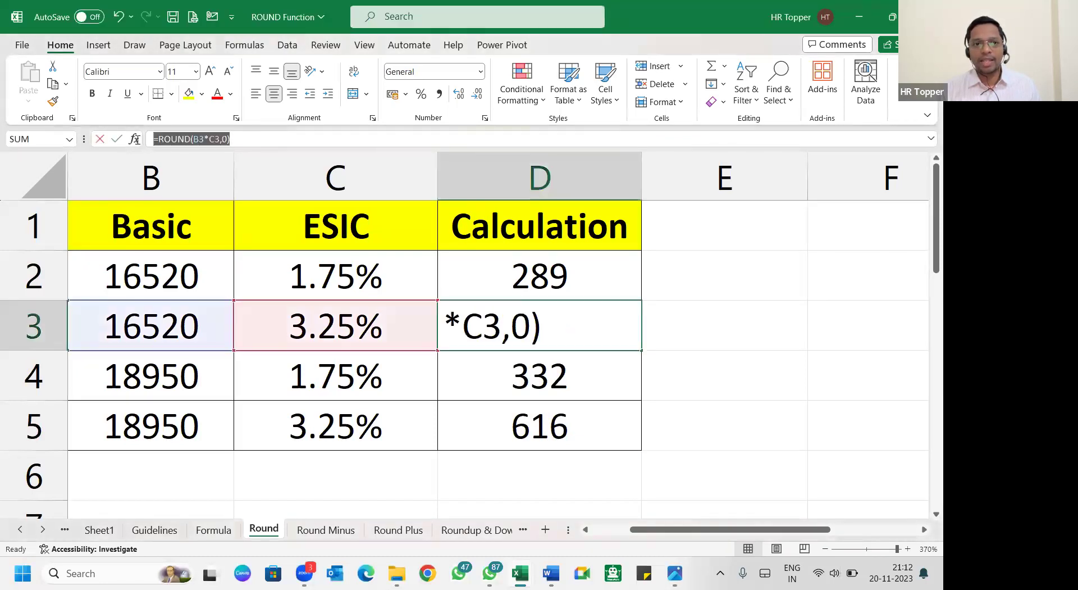
key(Escape)
double_click(581, 335)
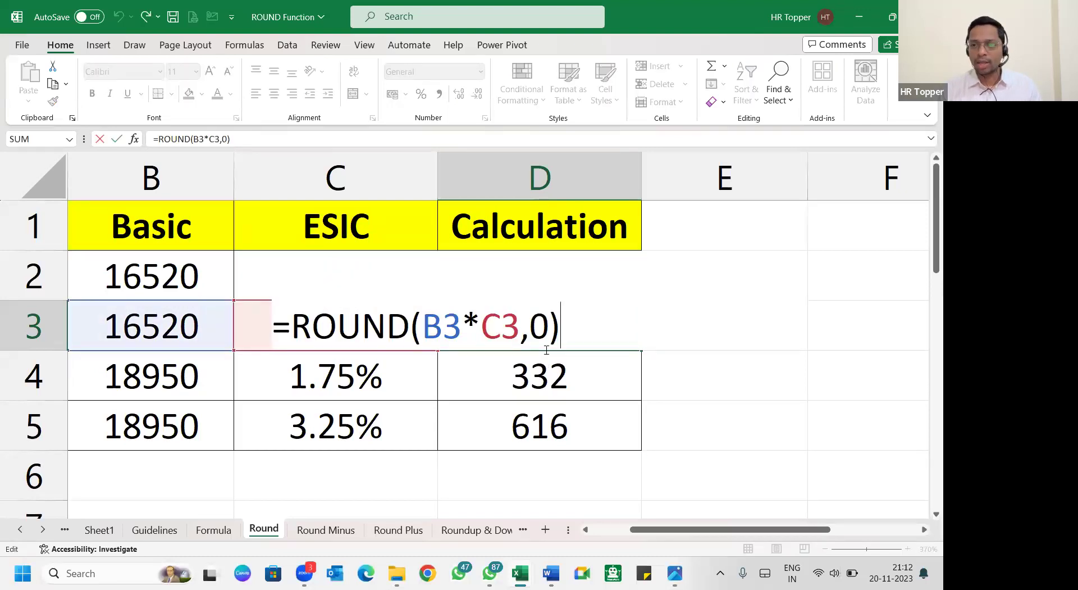
click(590, 275)
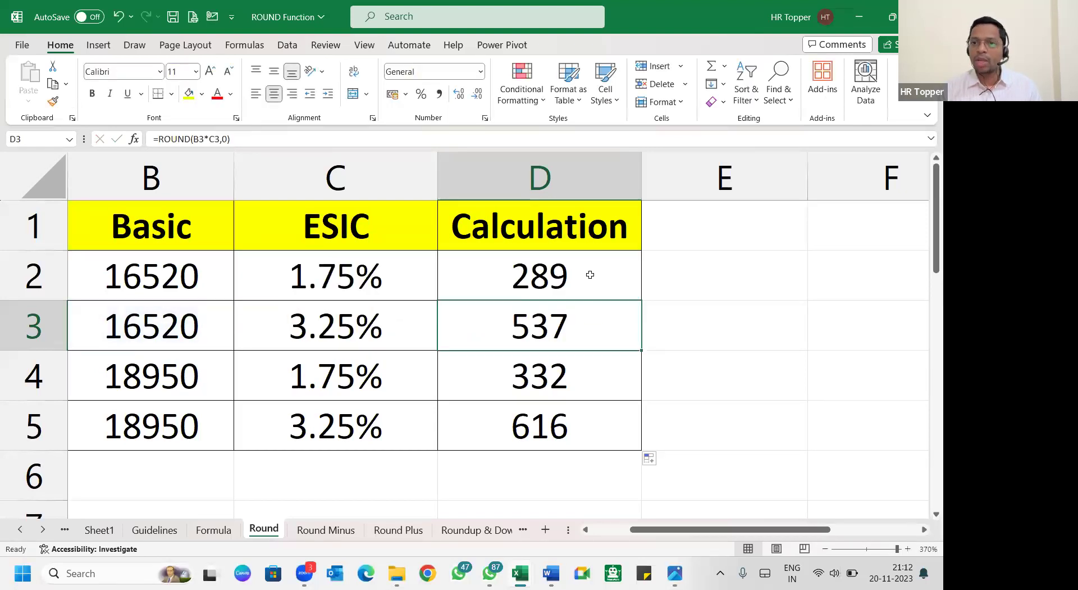
Copy D2:D5 and paste it back in place with Paste Special set to Values
drag(590, 274, 563, 416)
drag(579, 275, 564, 417)
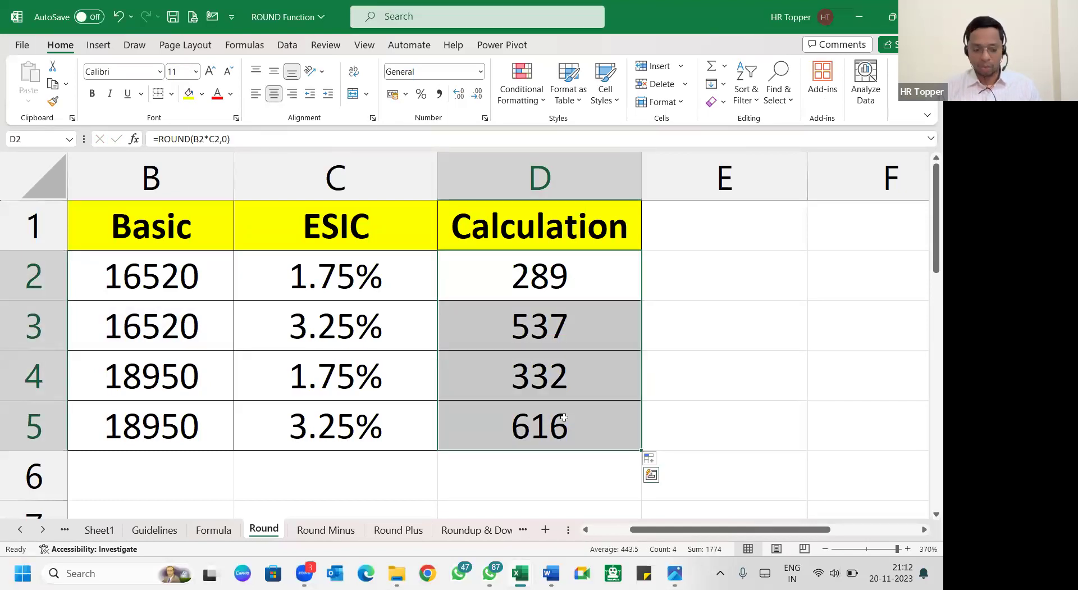
key(ctrl+c)
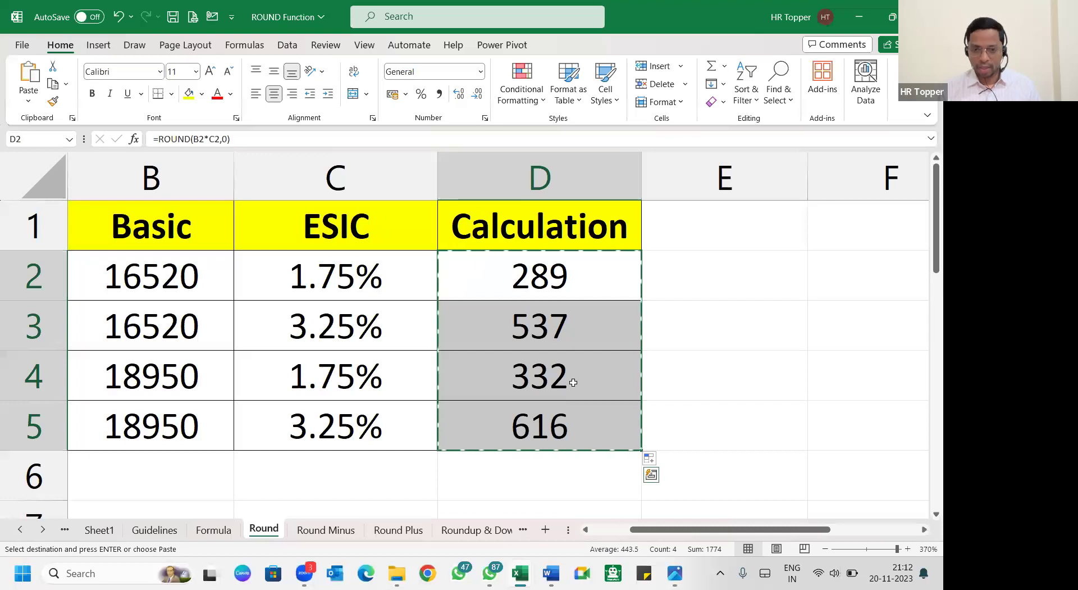
right_click(573, 381)
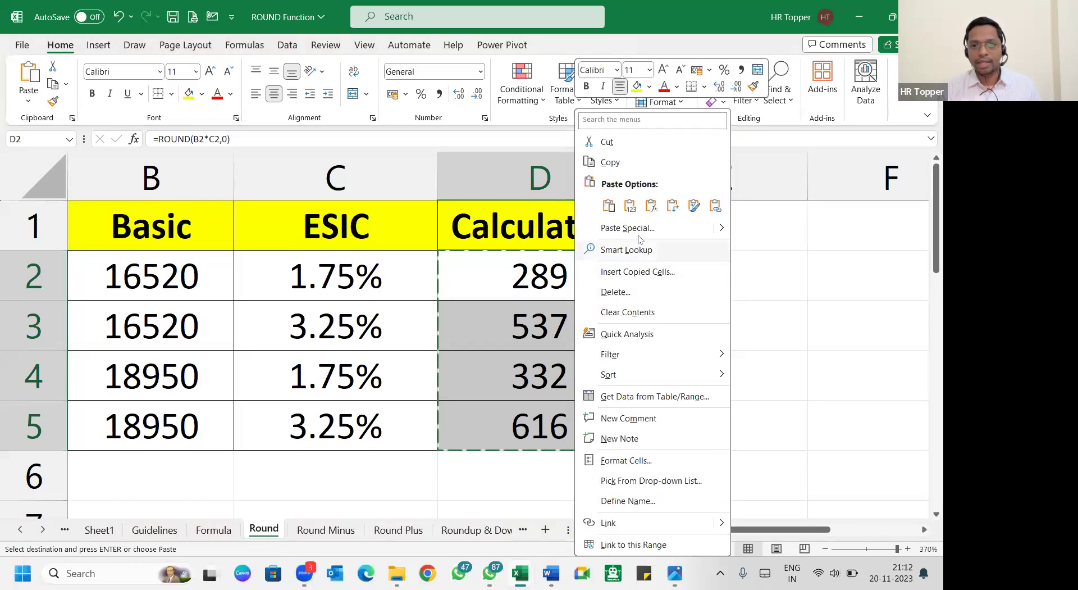
click(638, 228)
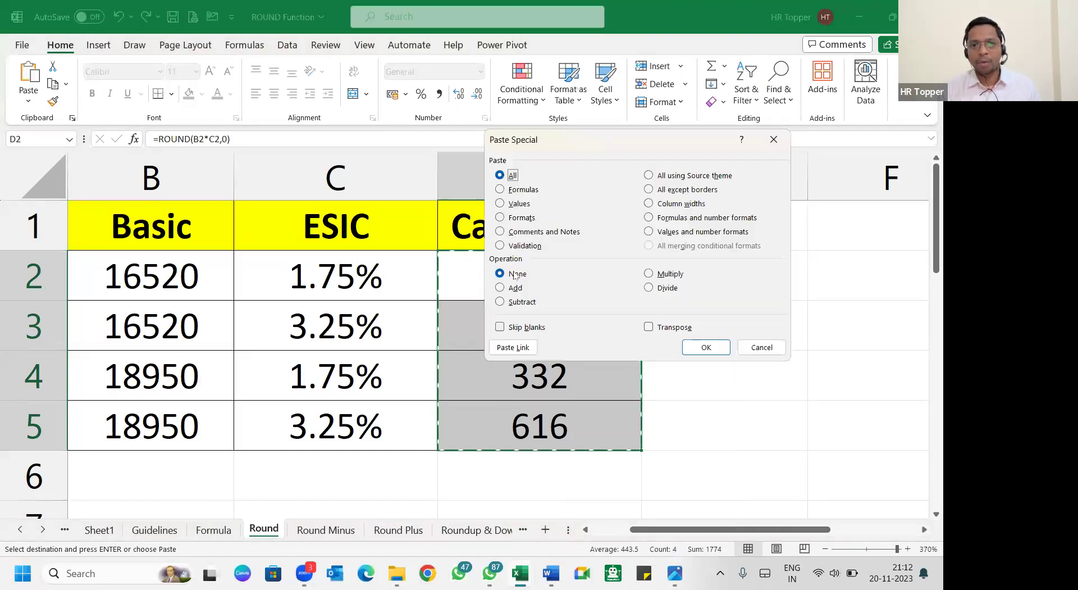
click(512, 203)
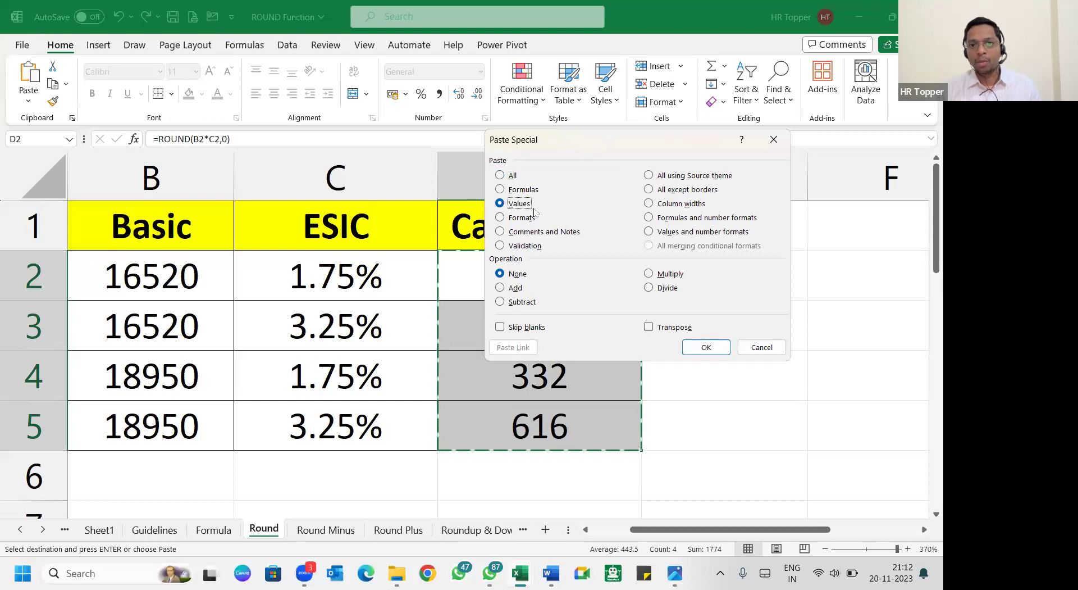
click(706, 347)
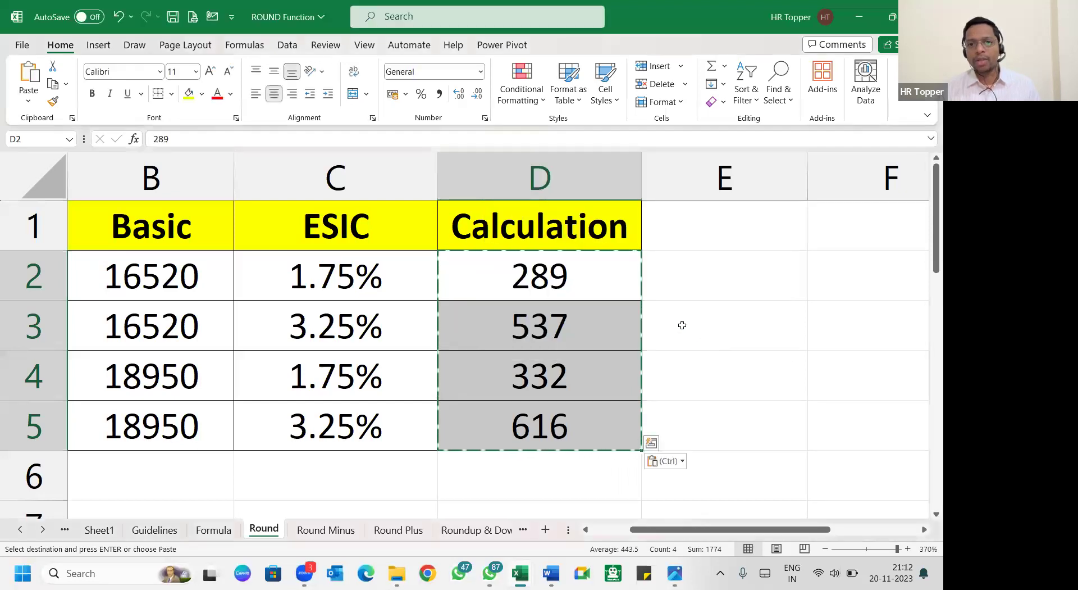
Check that D2 holds a plain value instead of a formula, leaving the cell as it is
click(708, 373)
double_click(571, 278)
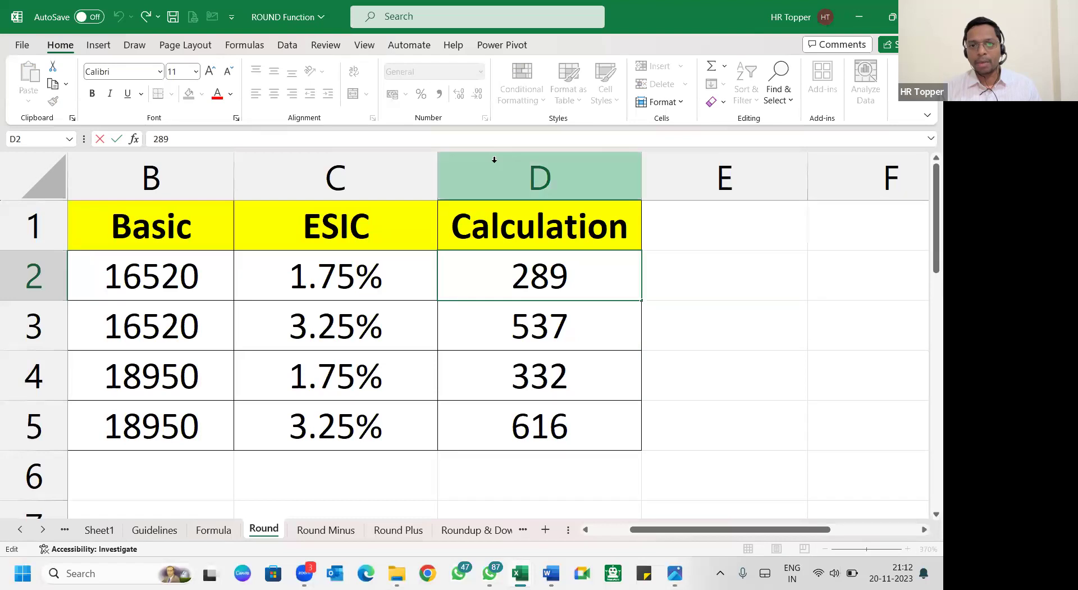
double_click(154, 140)
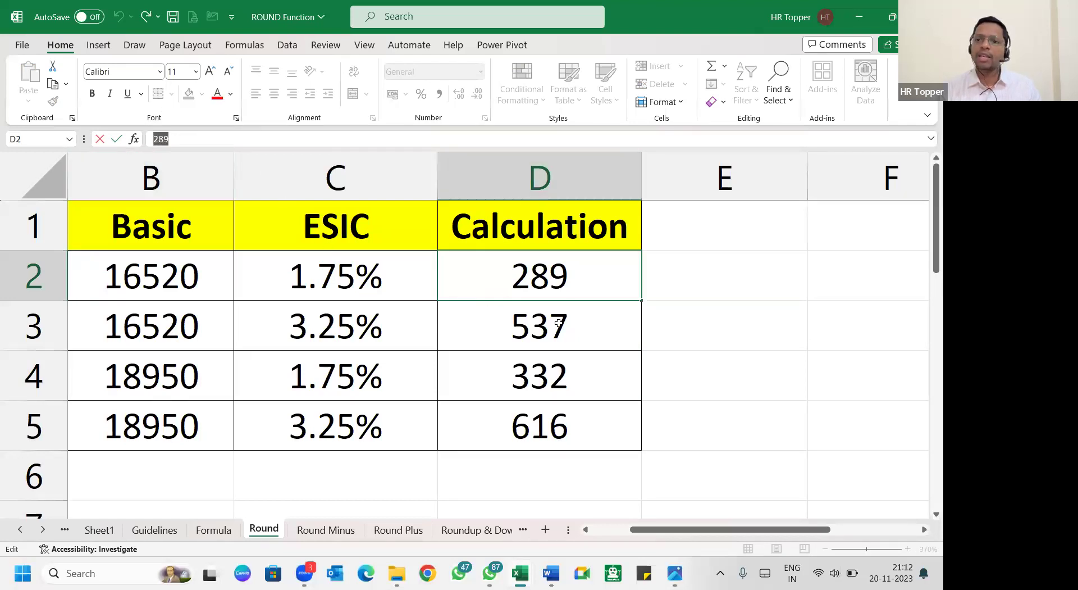
key(Escape)
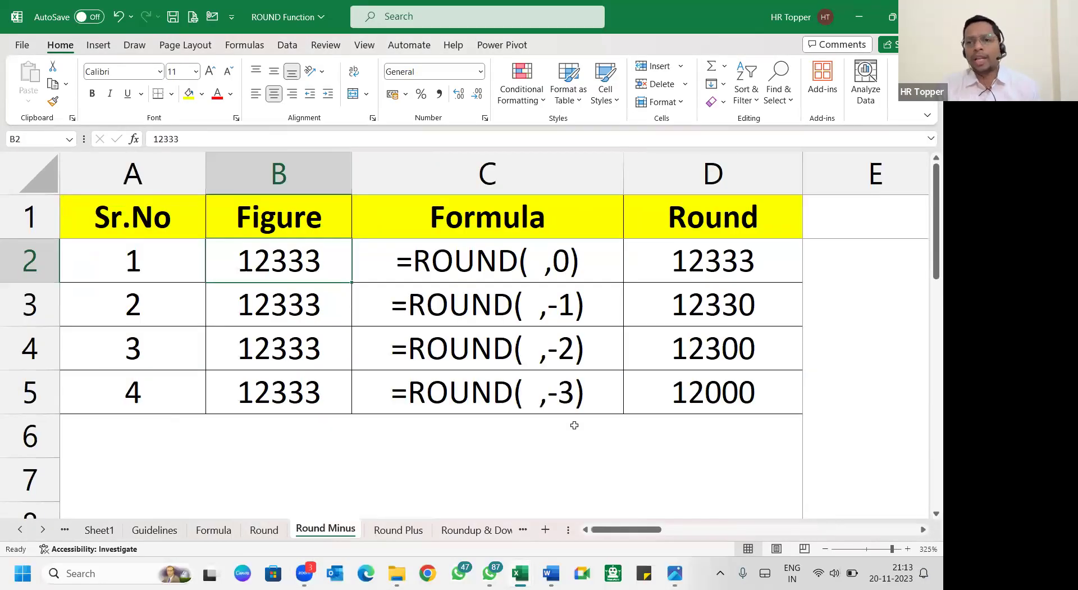
Examine the example ROUND formulas in C2:C5 of the Round Minus sheet, comparing their digit arguments
click(577, 265)
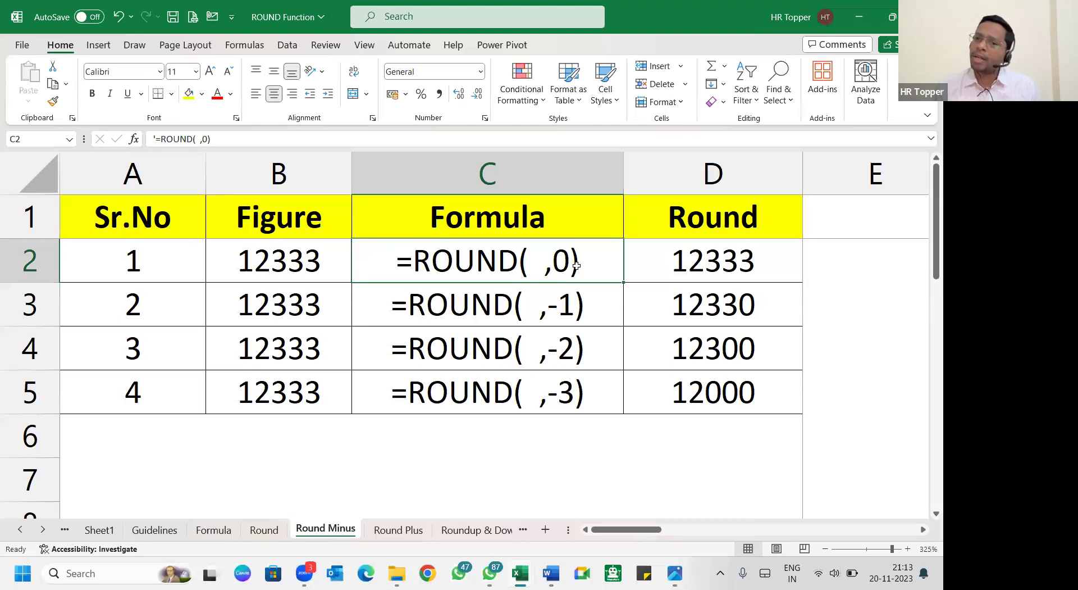
key(Down)
key(Down)
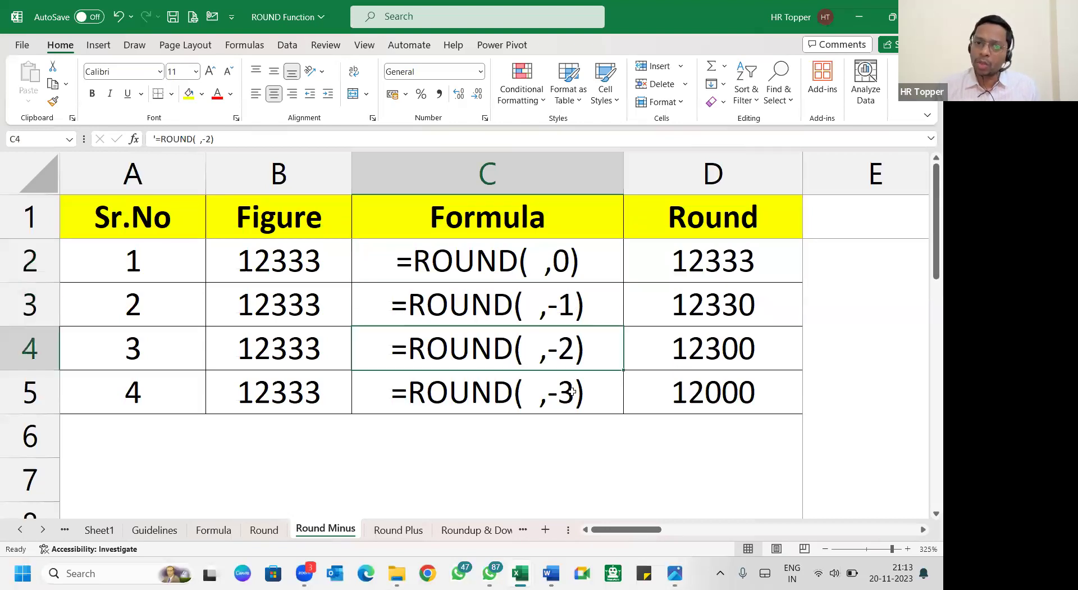
key(Down)
click(560, 304)
click(562, 381)
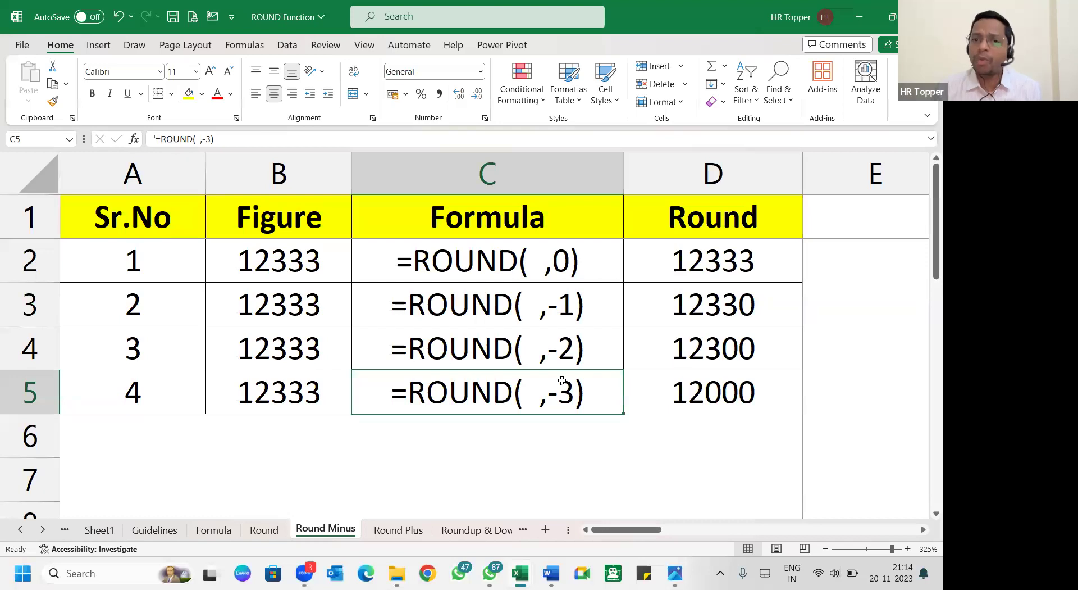
click(596, 309)
click(594, 346)
click(591, 381)
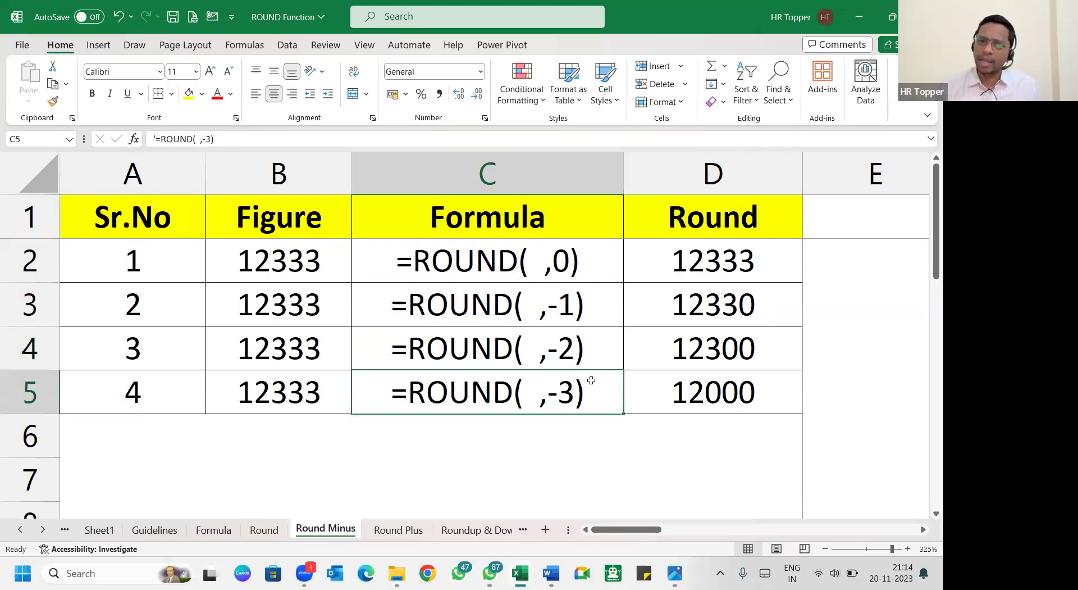
Enter 45111.2 as a test figure in B19, in the empty area below the table
scroll(592, 380, down, 5)
click(260, 341)
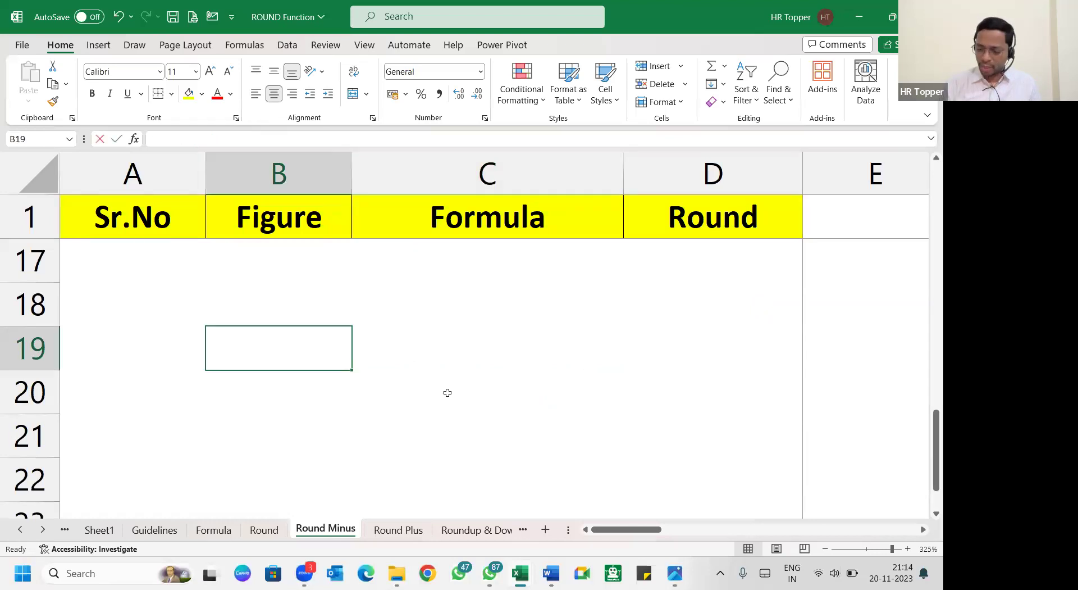
text(12358)
key(Escape)
text(1)
key(BackSpace)
text(45111)
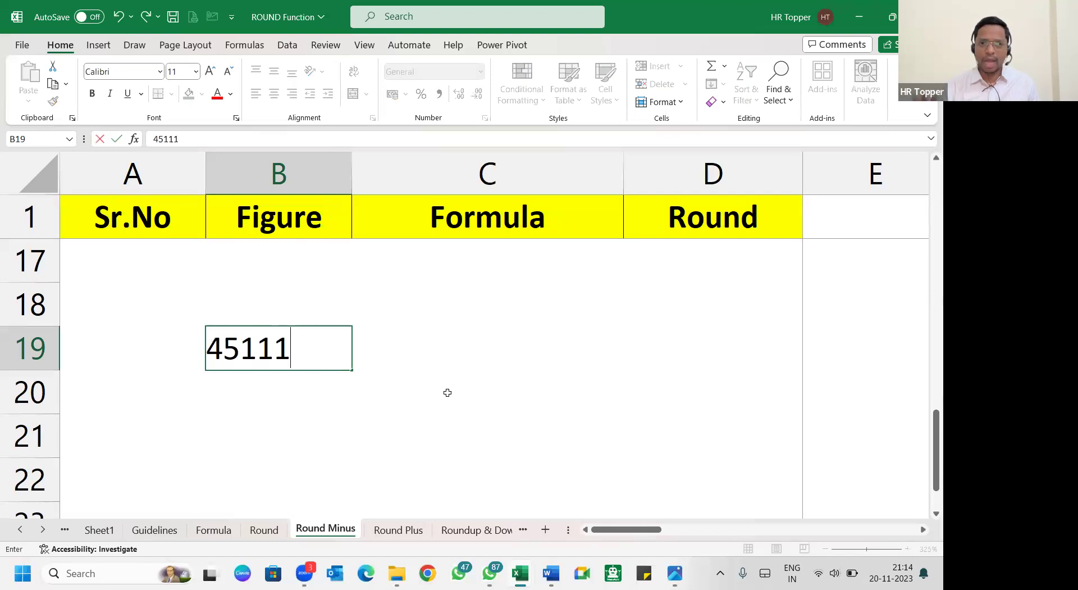
key(Tab)
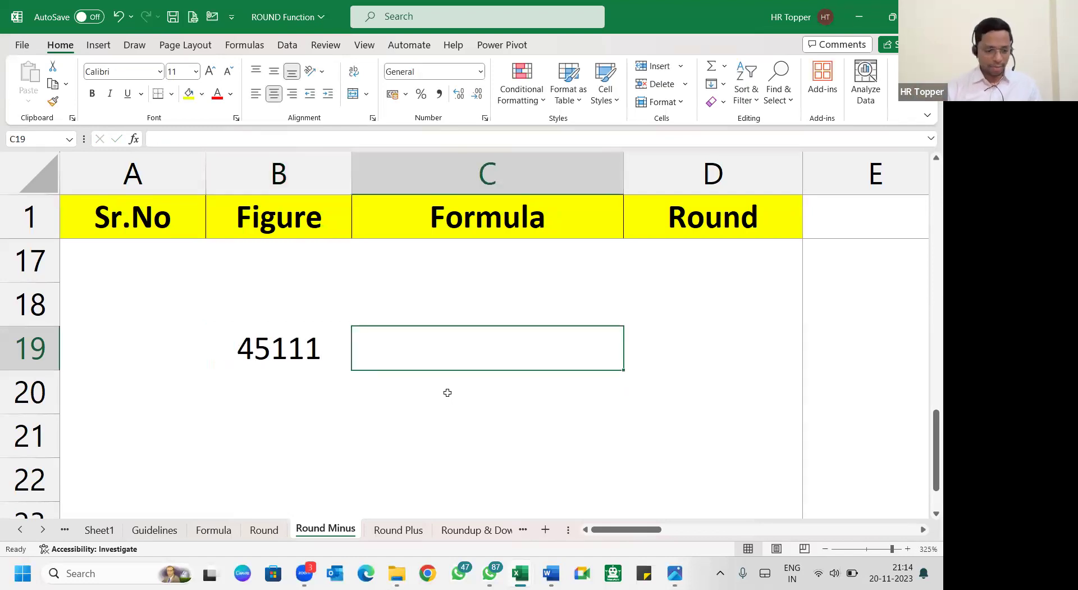
key(shift+Tab)
key(F2)
text(.2)
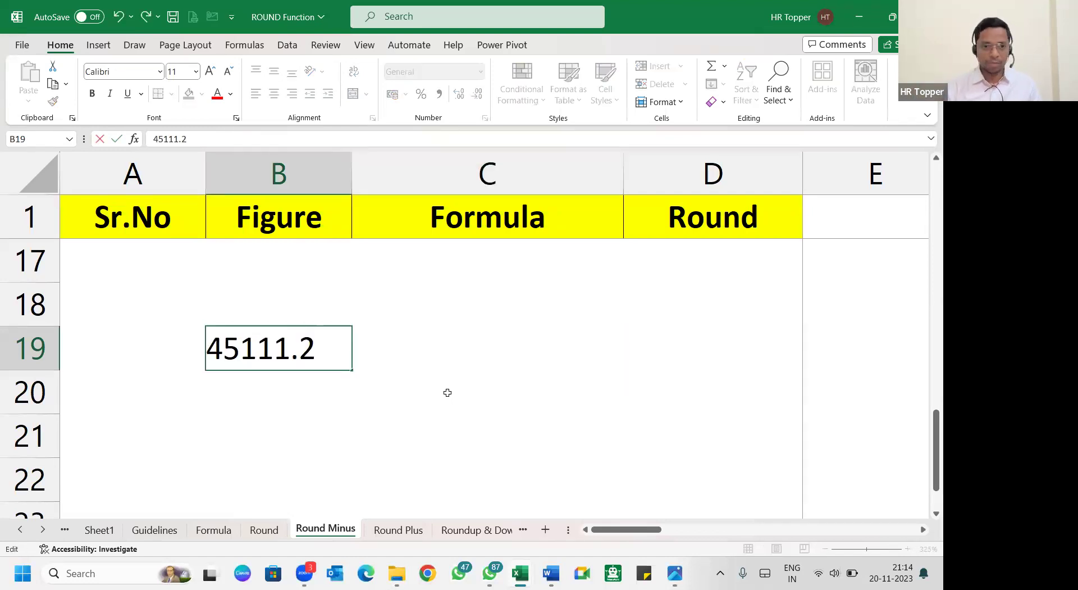
key(Tab)
Enter =ROUND(B19,0) in C19 to round the test figure to a whole number
text(=round)
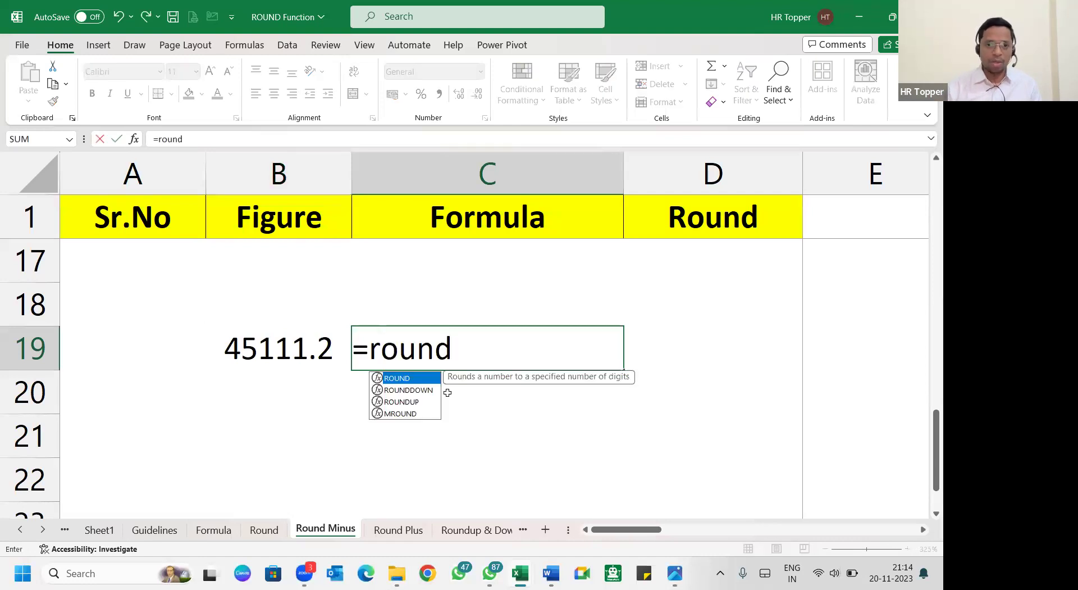
key(Tab)
key(Left)
text(,0)
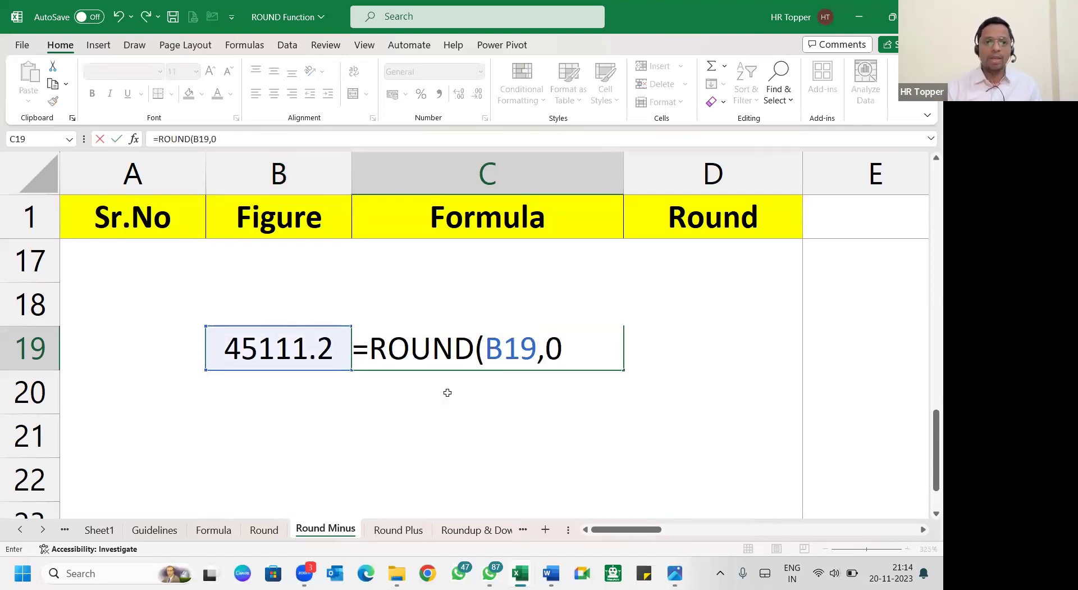
key(Return)
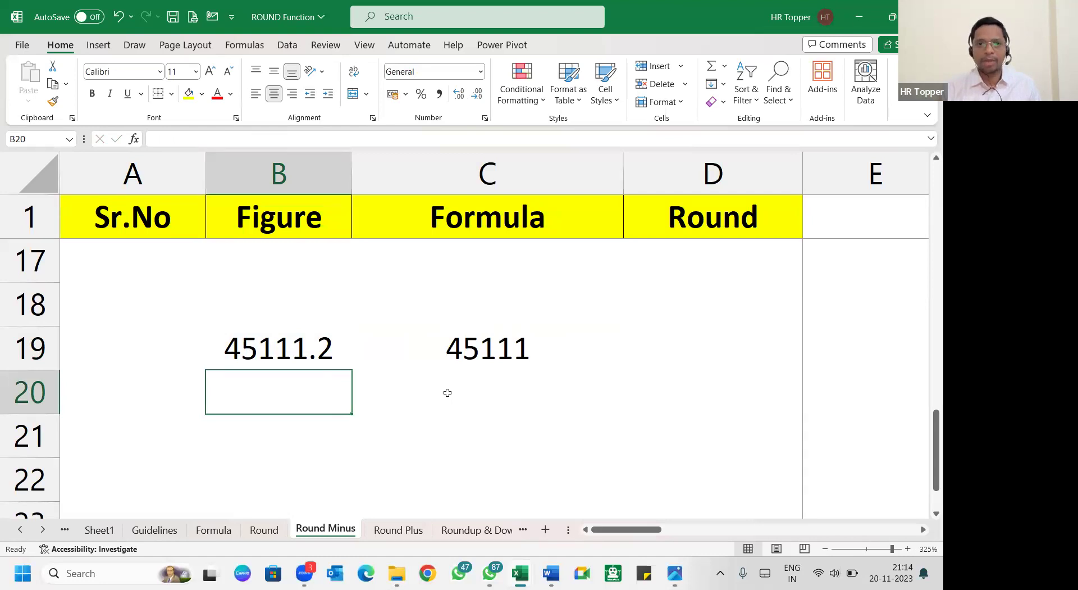
Change the figure in B19 to 45111 and clear the formula in C19
key(Up)
key(Left)
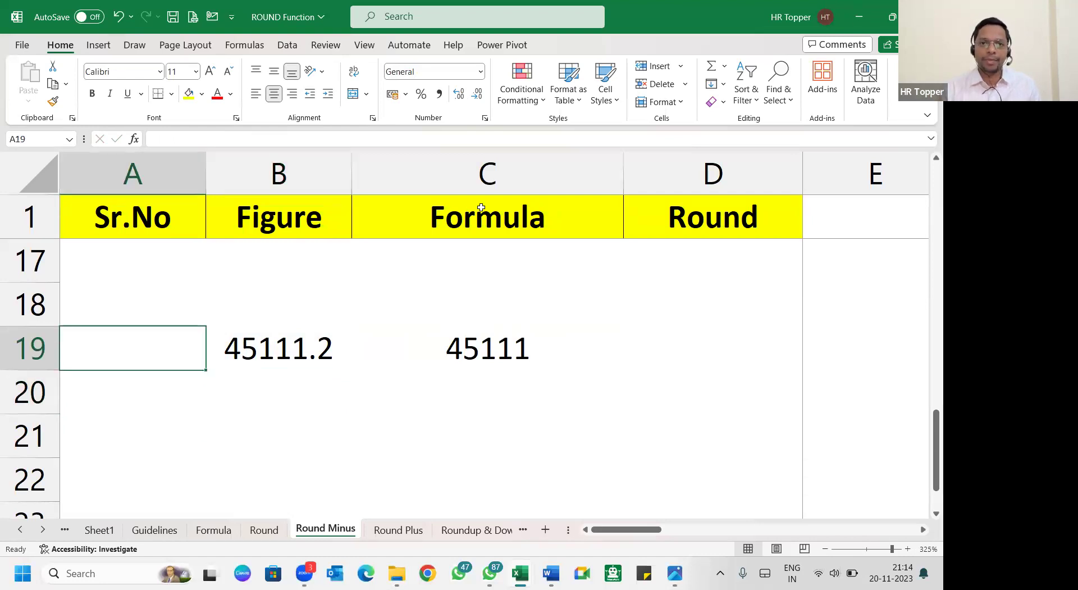
double_click(336, 349)
key(BackSpace)
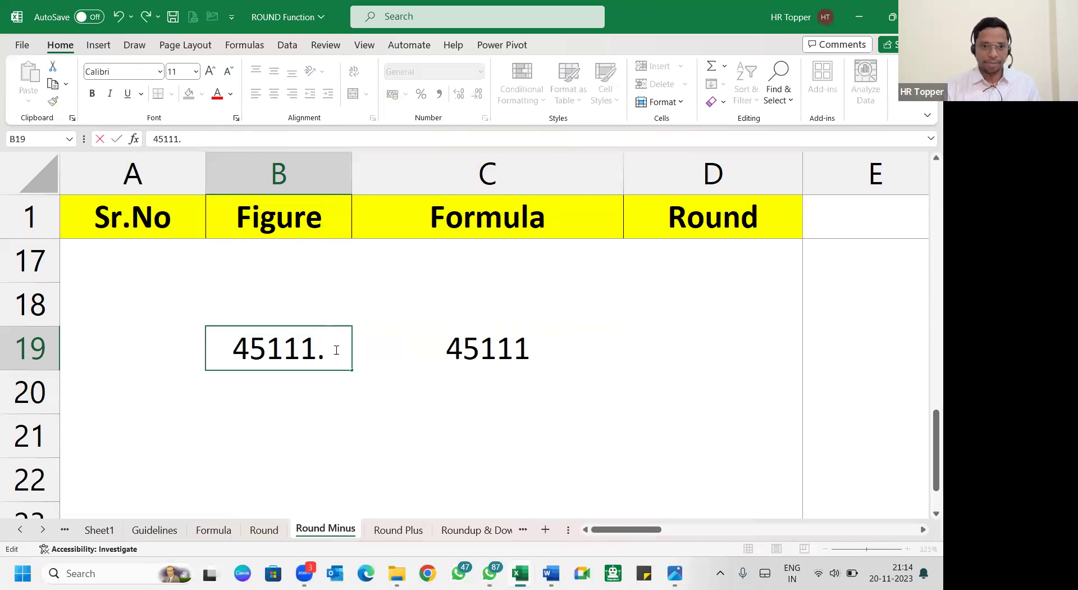
key(BackSpace)
key(Return)
key(Right)
key(Up)
key(Delete)
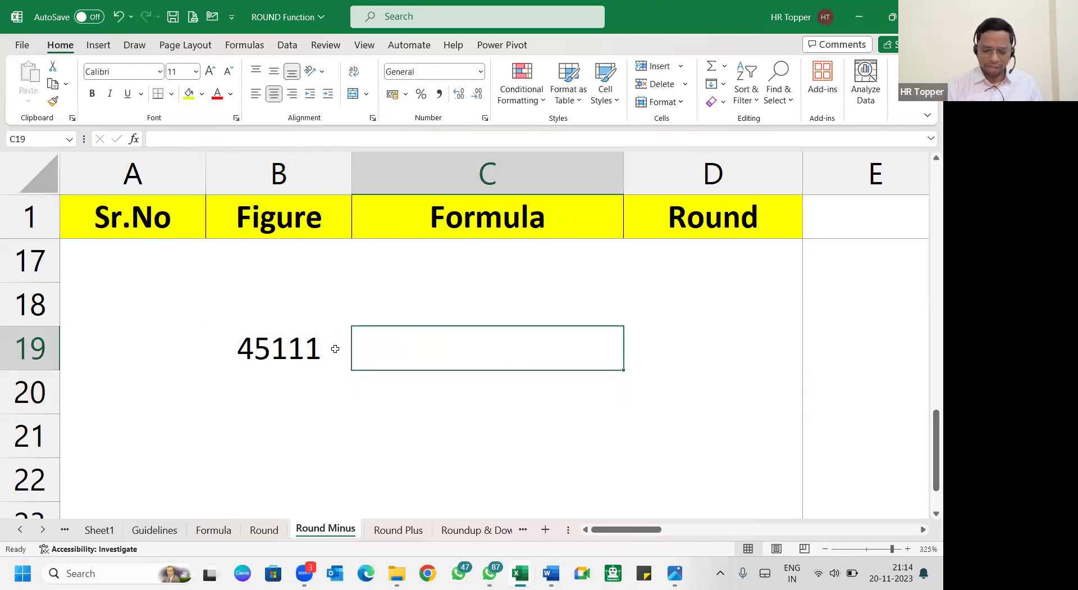
Enter =ROUND(B19,-1) in C19 to round the figure to the nearest ten
text(=rou)
key(Tab)
click(335, 349)
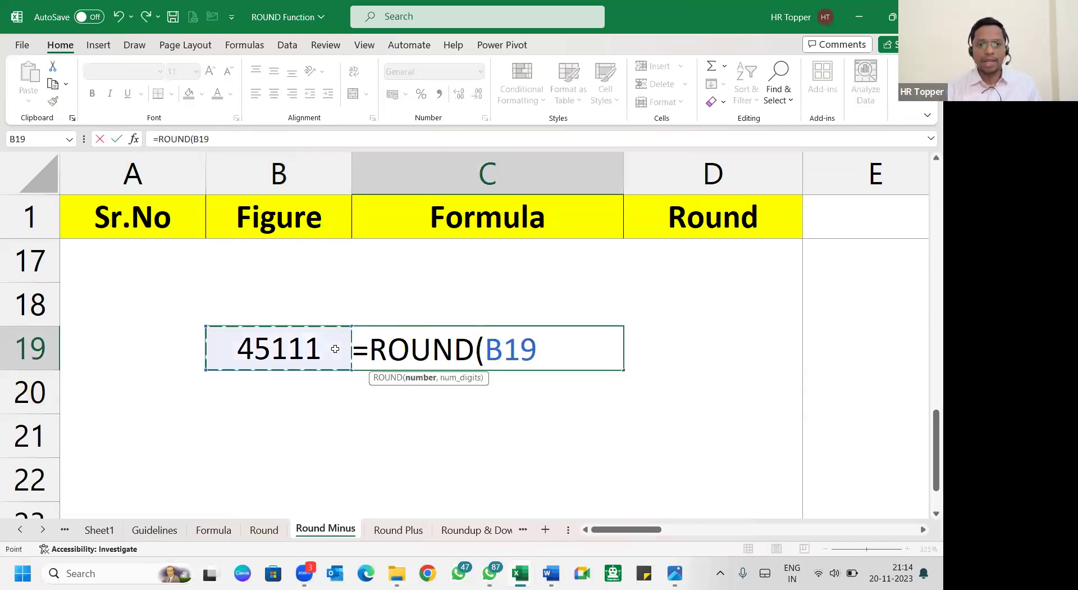
text(,)
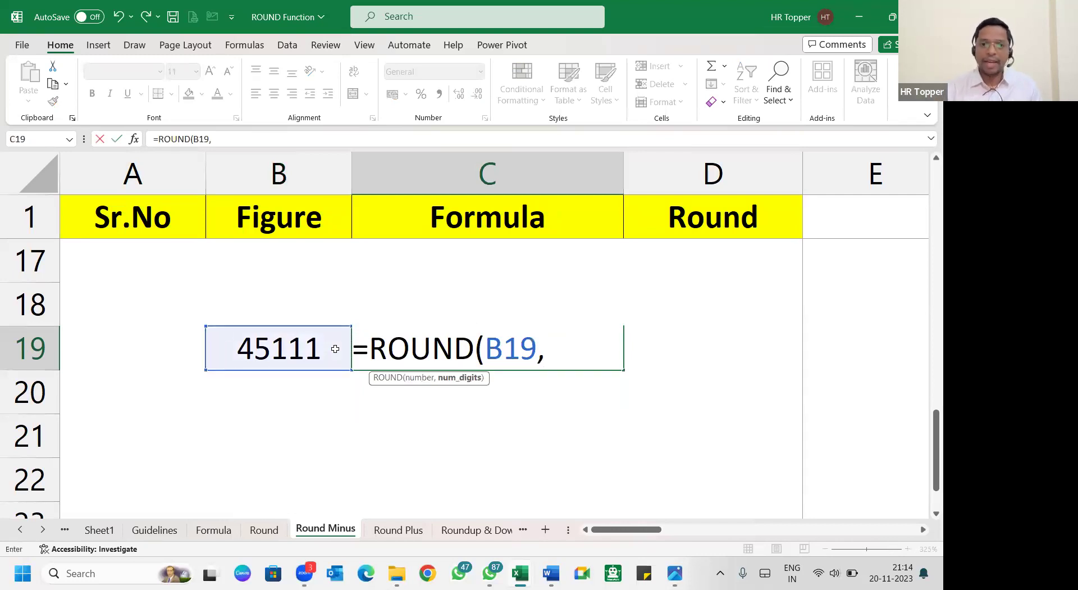
text(-1)
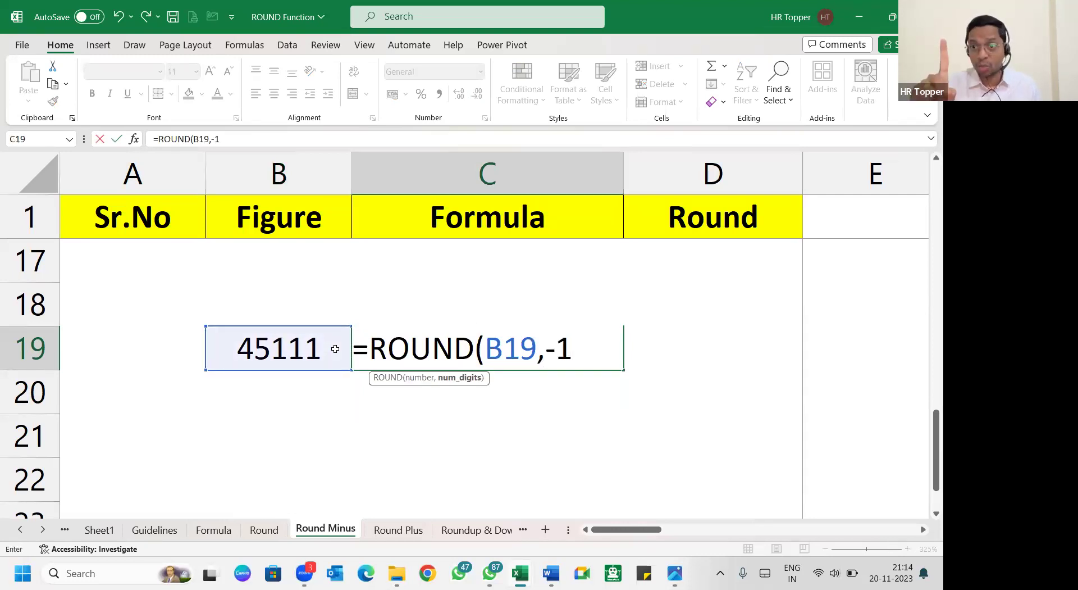
text())
key(Return)
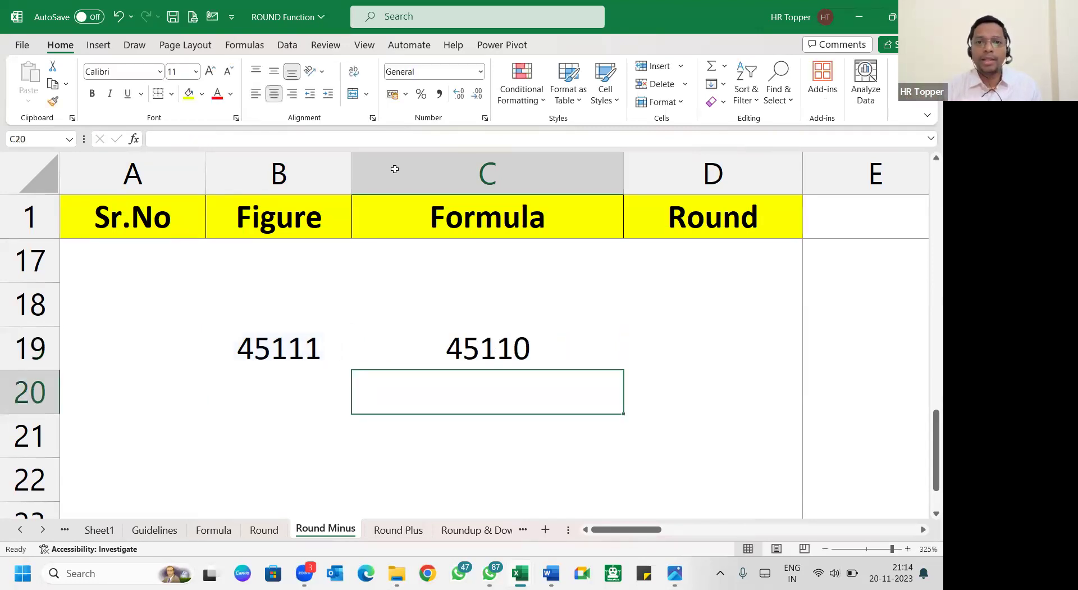
Inspect the last digit of the figure in B19 without changing it
click(309, 345)
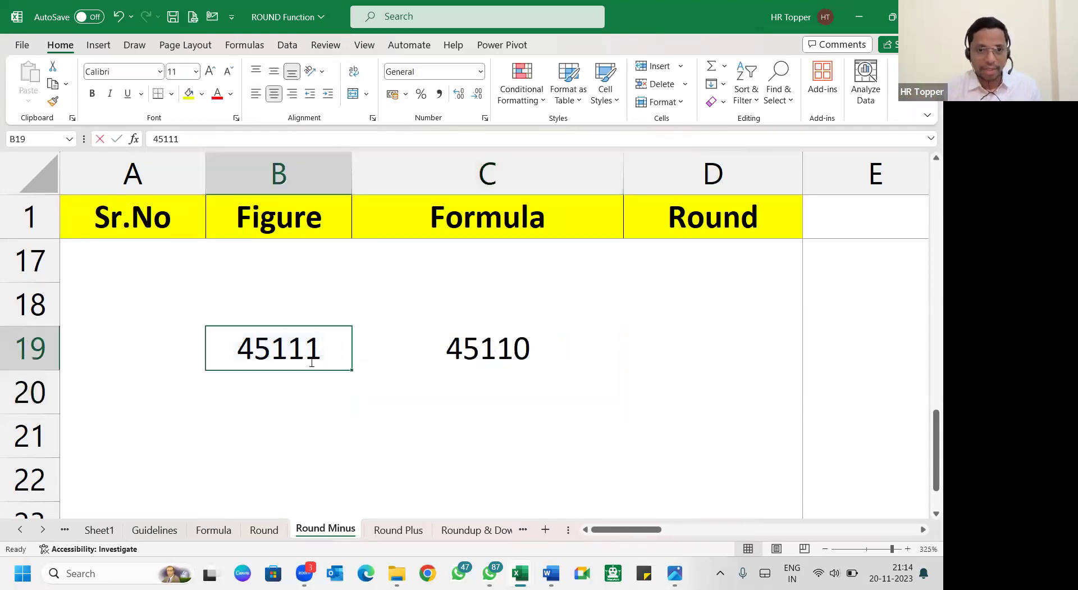
double_click(311, 351)
drag(312, 351, 342, 360)
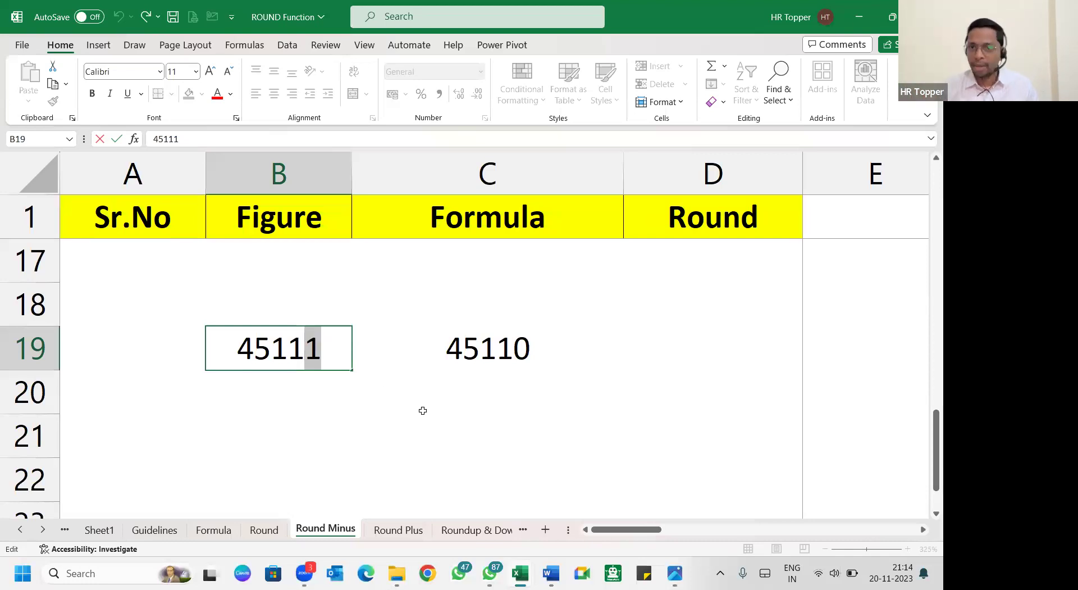
key(Escape)
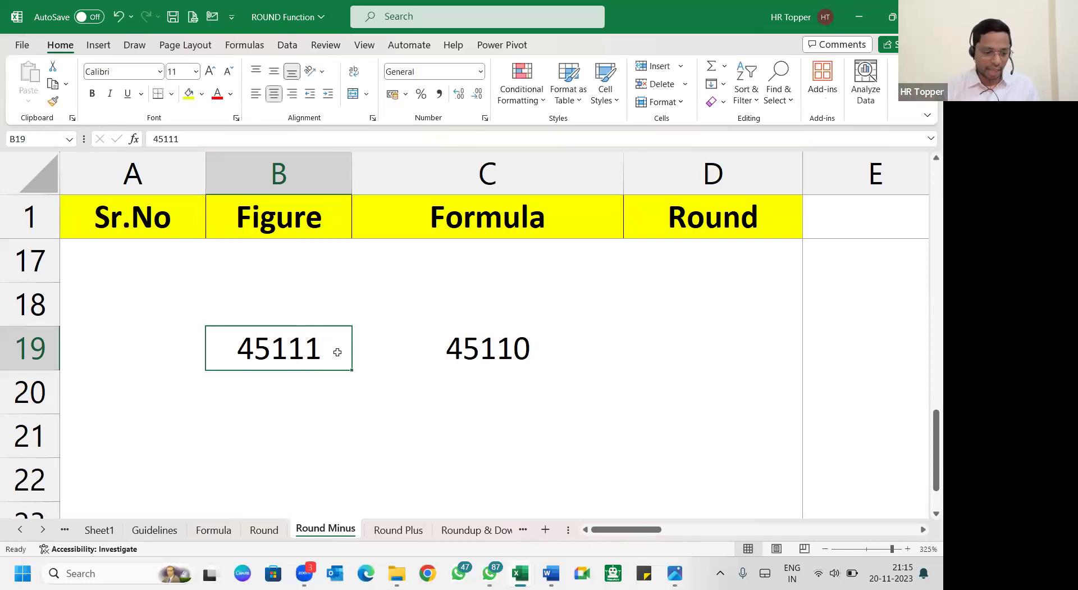
Change the last digit of the figure in B19 so that it reads 45116
double_click(337, 351)
key(BackSpace)
text(6)
key(Return)
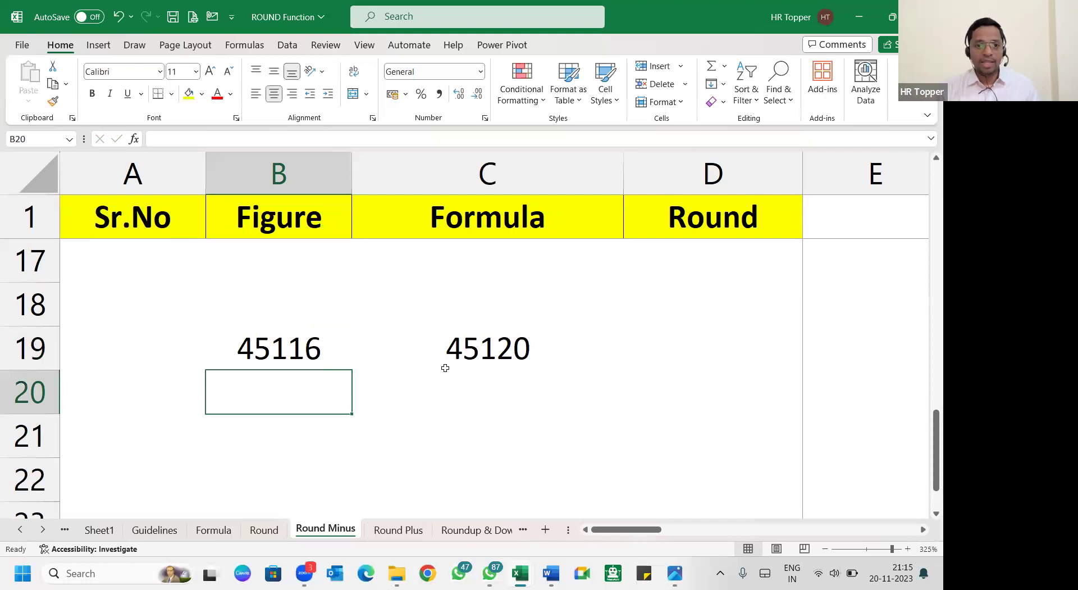
Replace the last two digits of the figure in B19 so that it reads 45126
double_click(316, 349)
drag(315, 348, 257, 349)
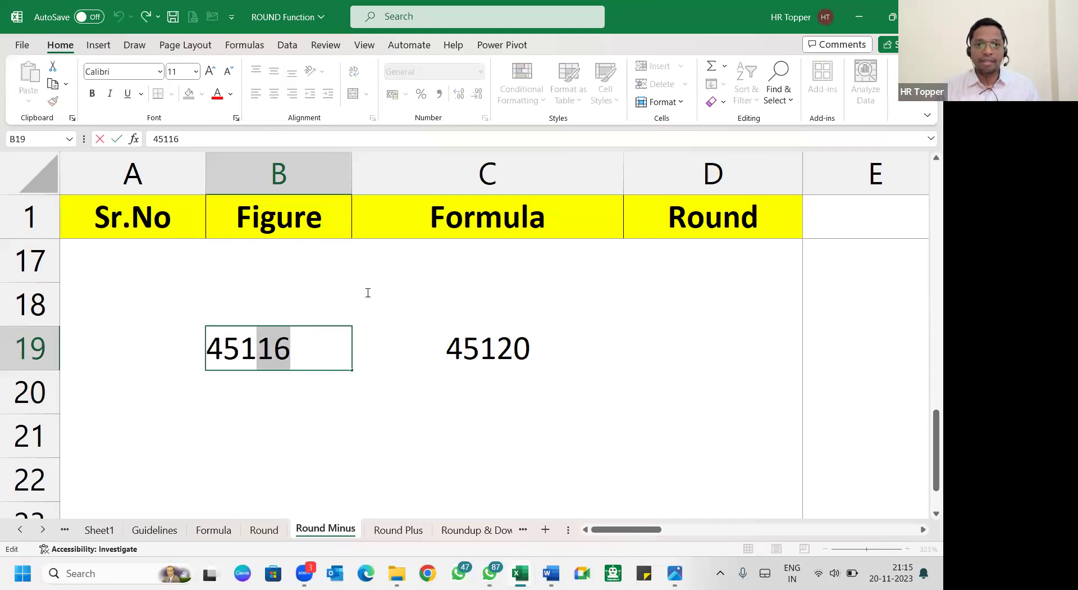
key(Escape)
double_click(329, 333)
key(BackSpace)
key(BackSpace)
text(26)
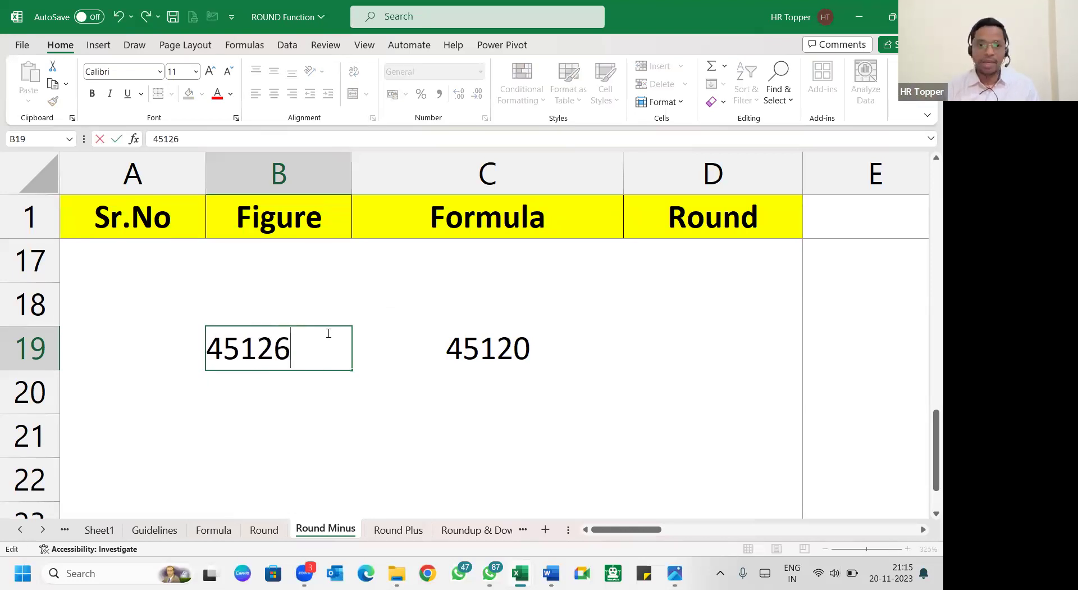
key(Return)
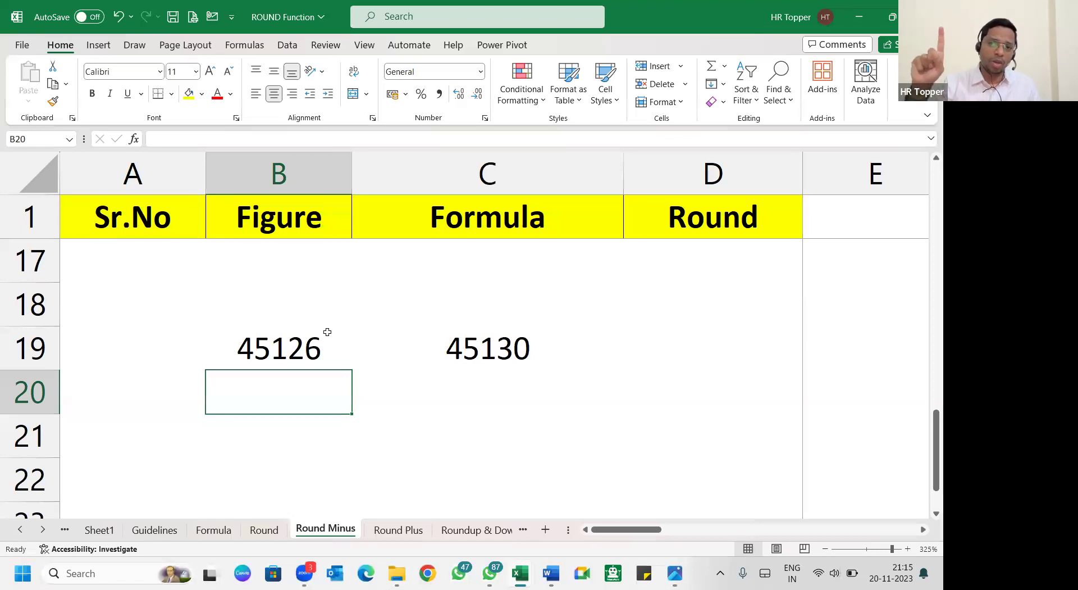
Change the formula in C19 to =ROUND(B19,-2) to round to the nearest hundred
key(Up)
key(Right)
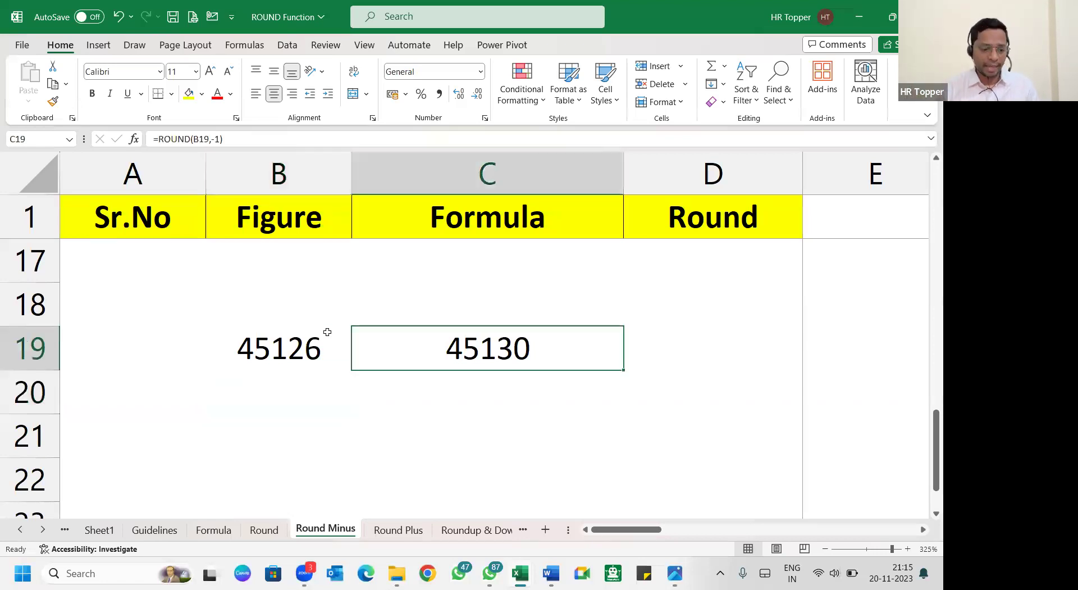
key(F2)
key(BackSpace)
key(BackSpace)
text(2)
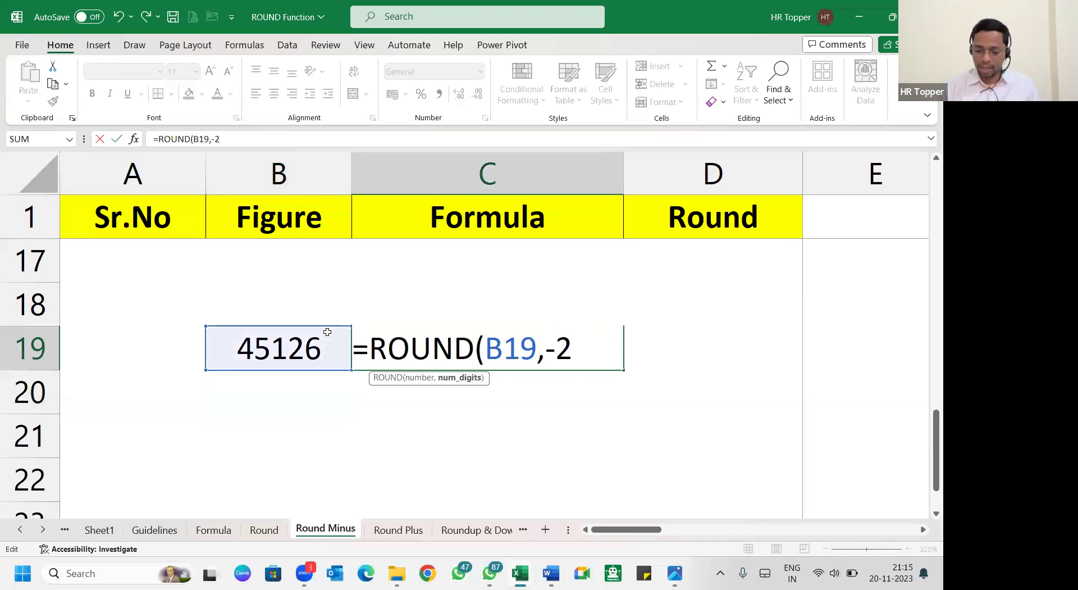
text())
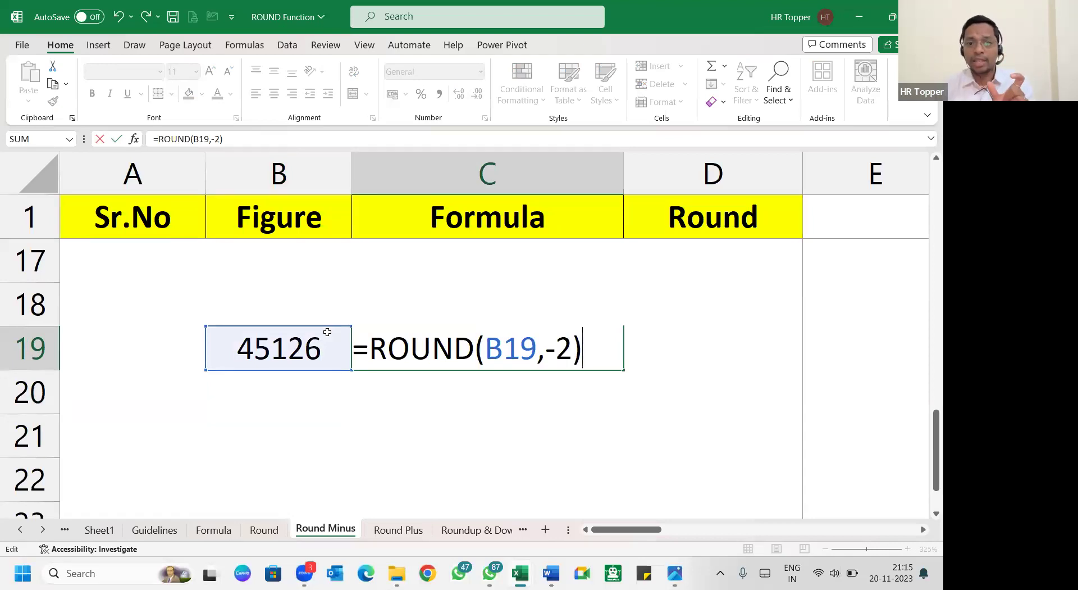
key(Return)
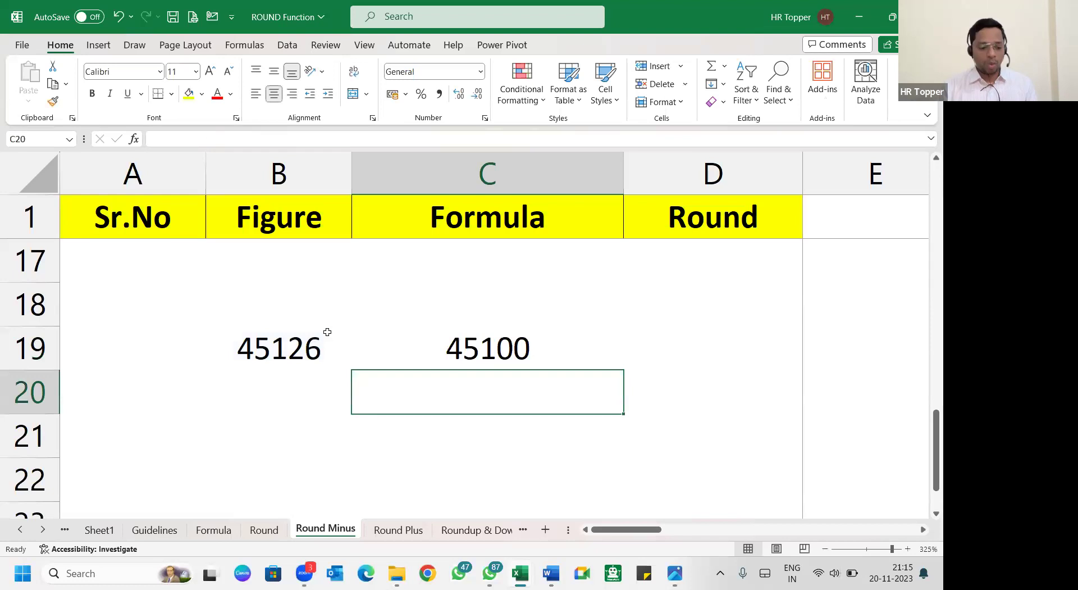
Compare the digits of the figure in B19 with the rounded result in C19
key(F2)
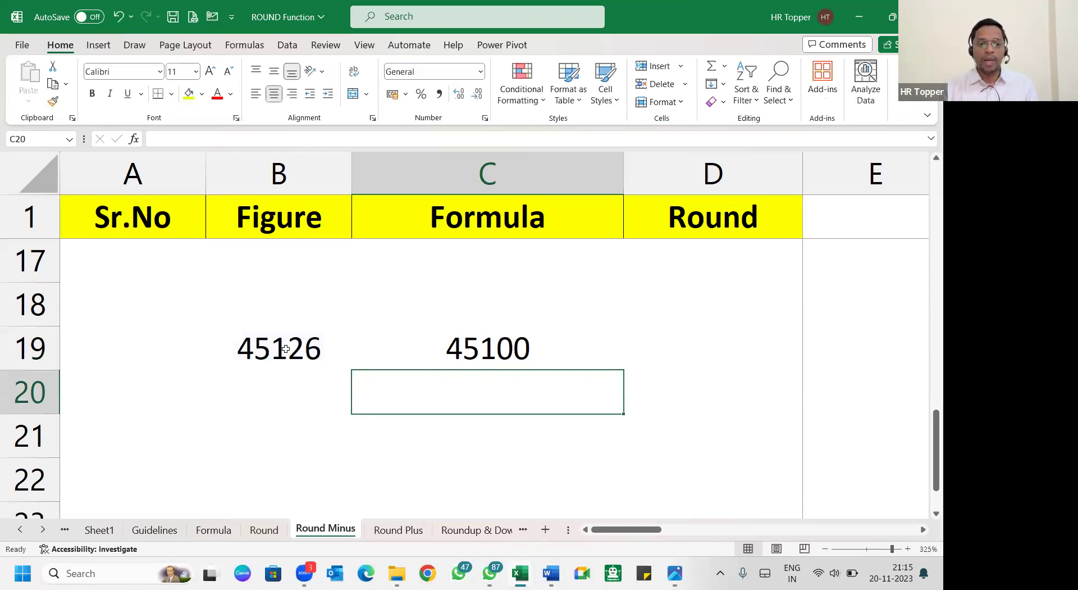
double_click(283, 348)
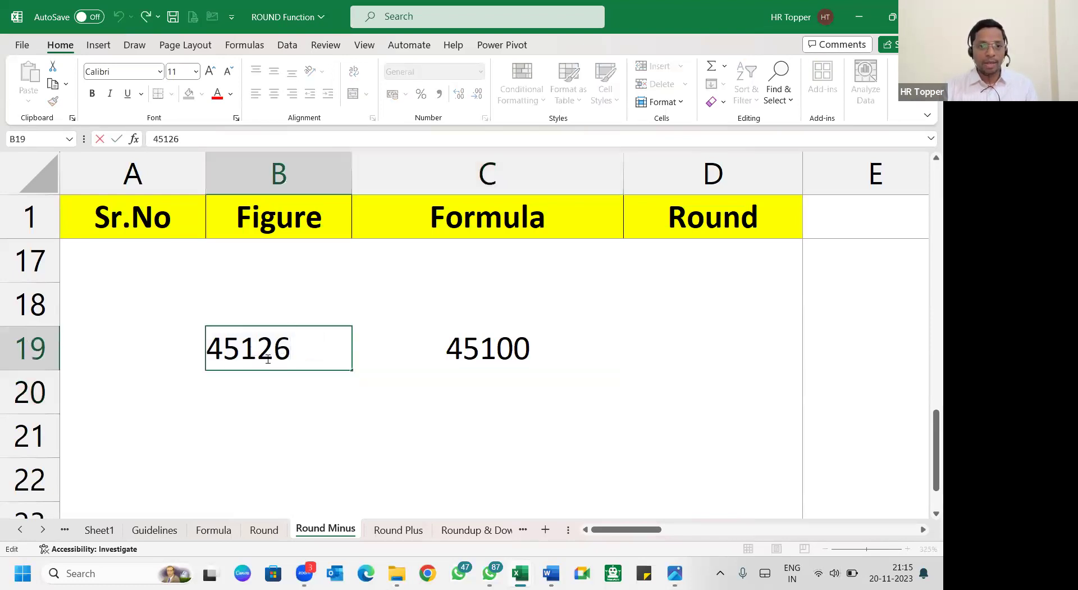
drag(241, 348, 305, 339)
key(Escape)
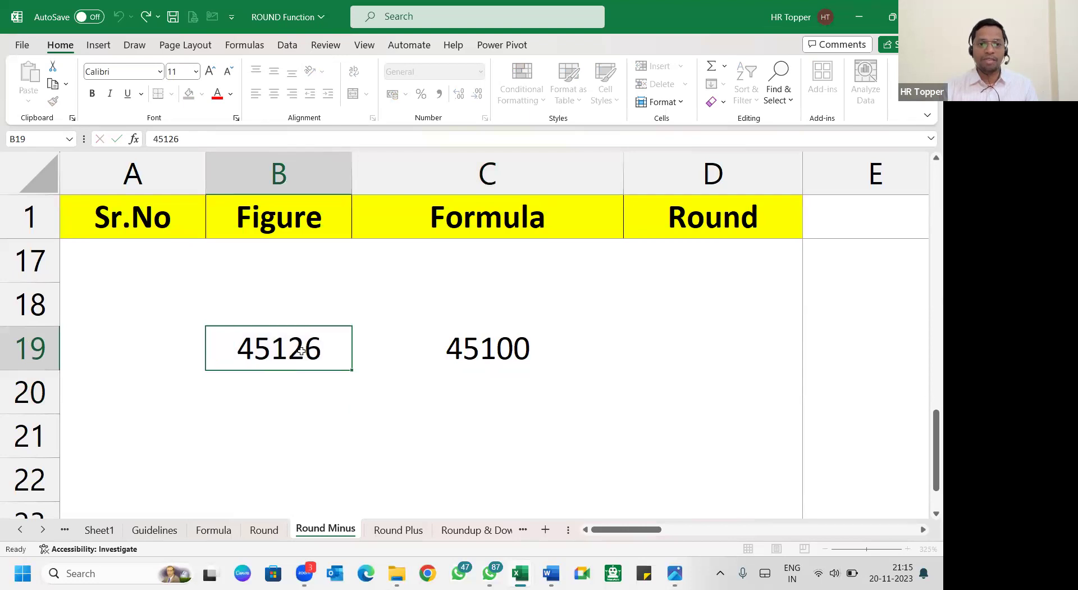
Replace the last two digits of the figure in B19 so that it reads 45166
key(F2)
key(BackSpace)
key(BackSpace)
text(66)
key(Return)
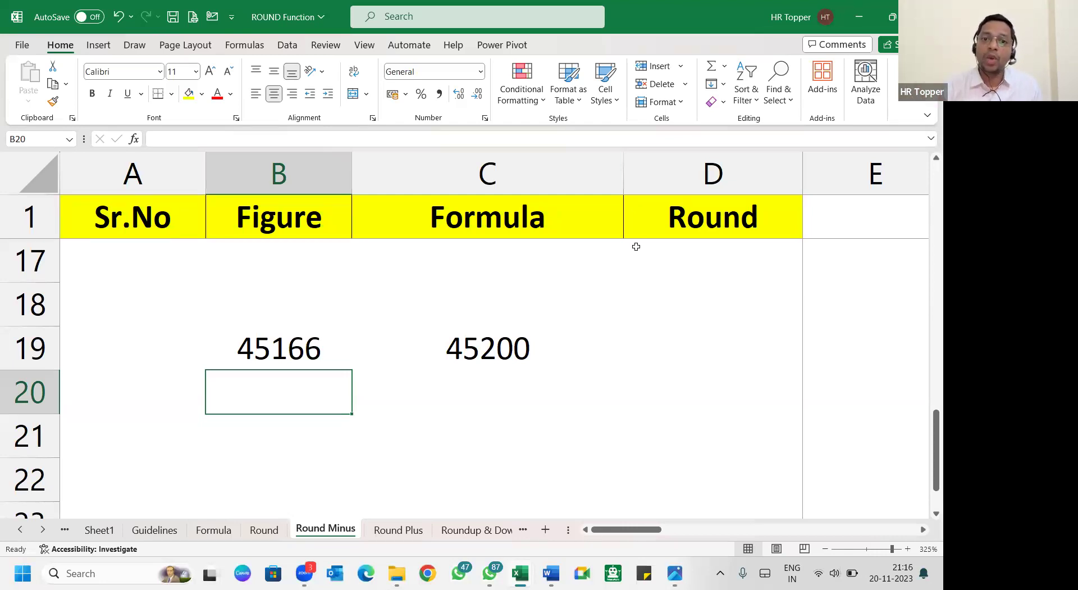
Change the formula in C19 to =ROUND(B19,-3) to round to the nearest thousand
click(516, 347)
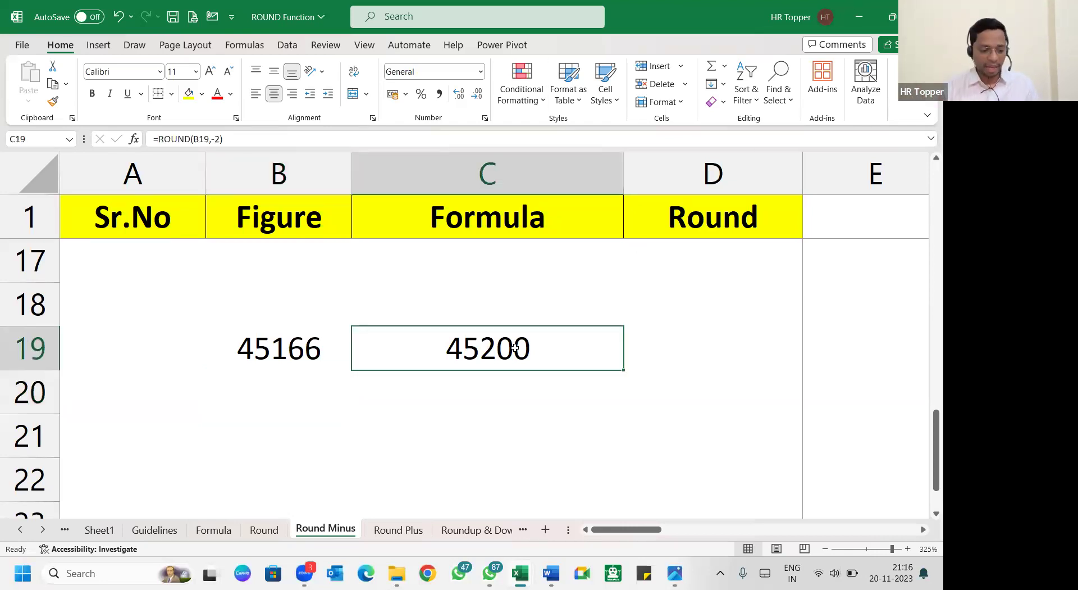
double_click(516, 348)
click(567, 349)
key(BackSpace)
text(3)
key(Return)
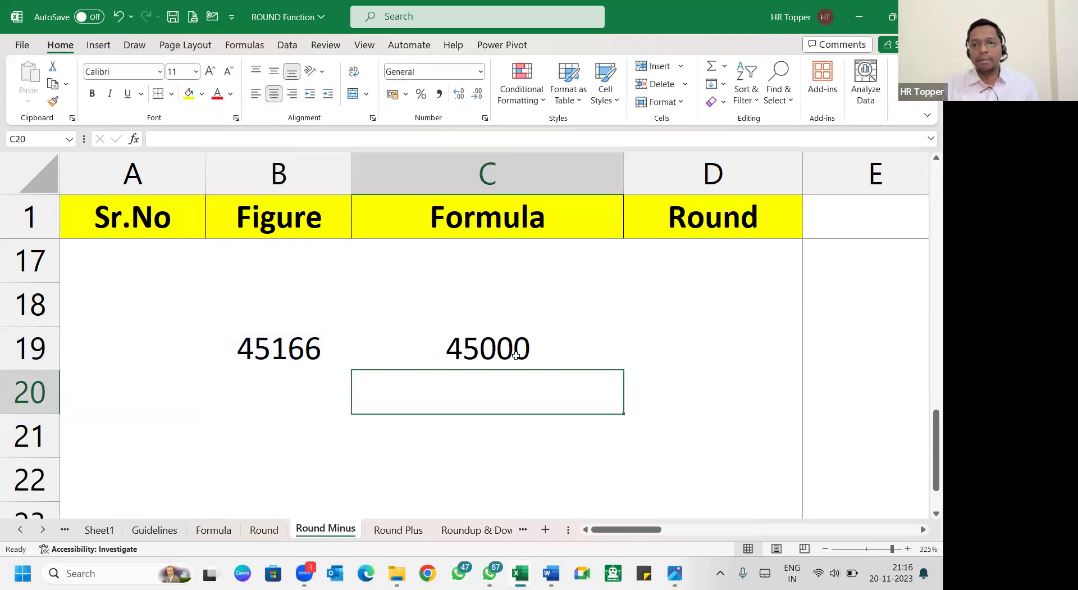
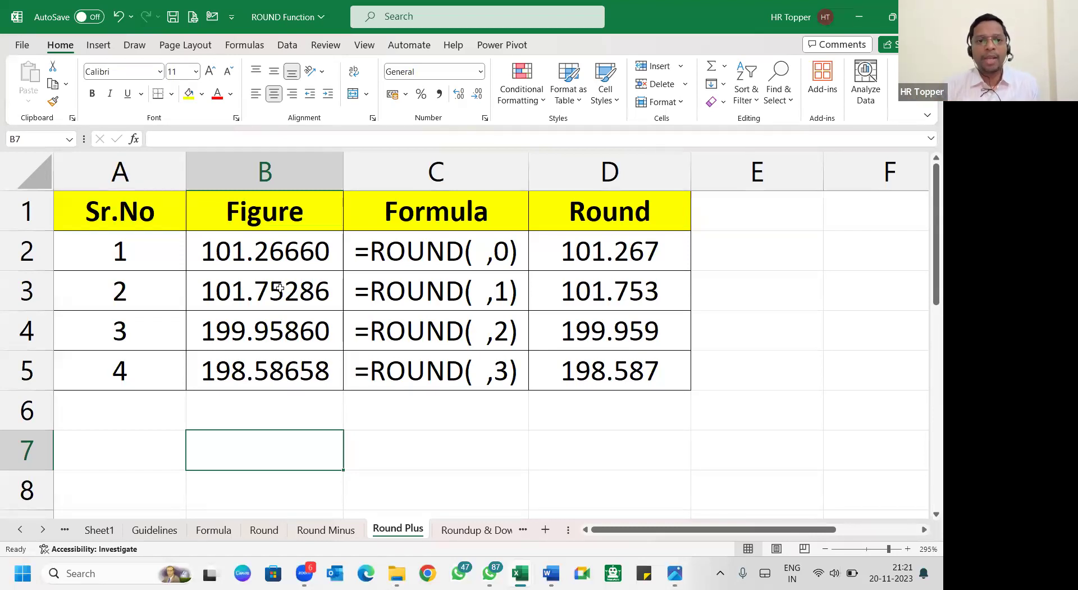
Clear the existing rounded results in D2:D5 on the Round Plus sheet
click(264, 260)
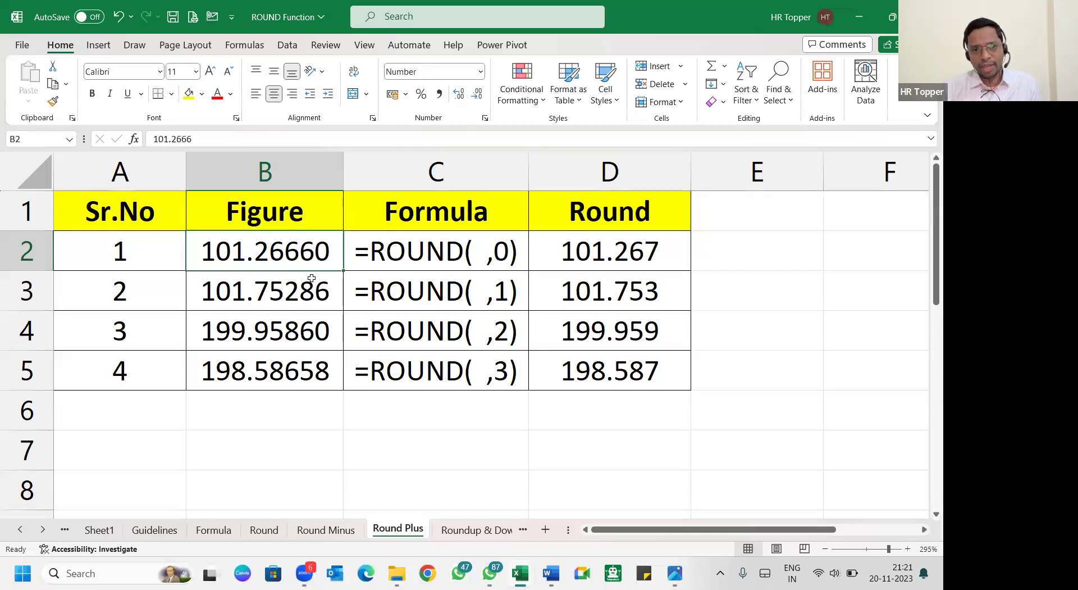
click(548, 247)
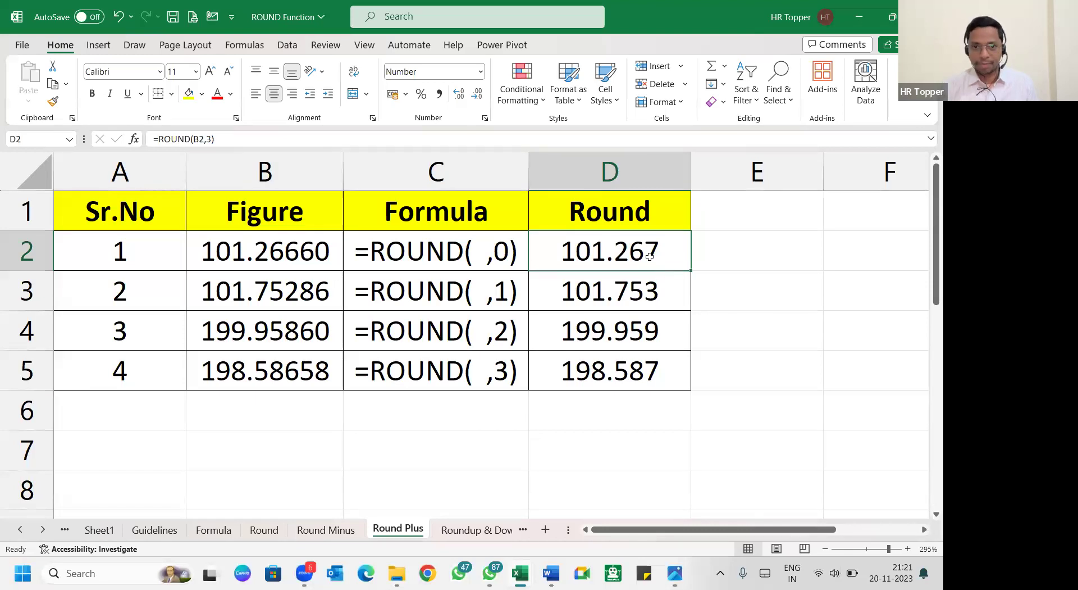
key(ctrl+shift+Down)
key(Up)
key(ctrl+shift+Down)
key(Down)
key(ctrl+shift+Down)
key(Delete)
key(Up)
key(Down)
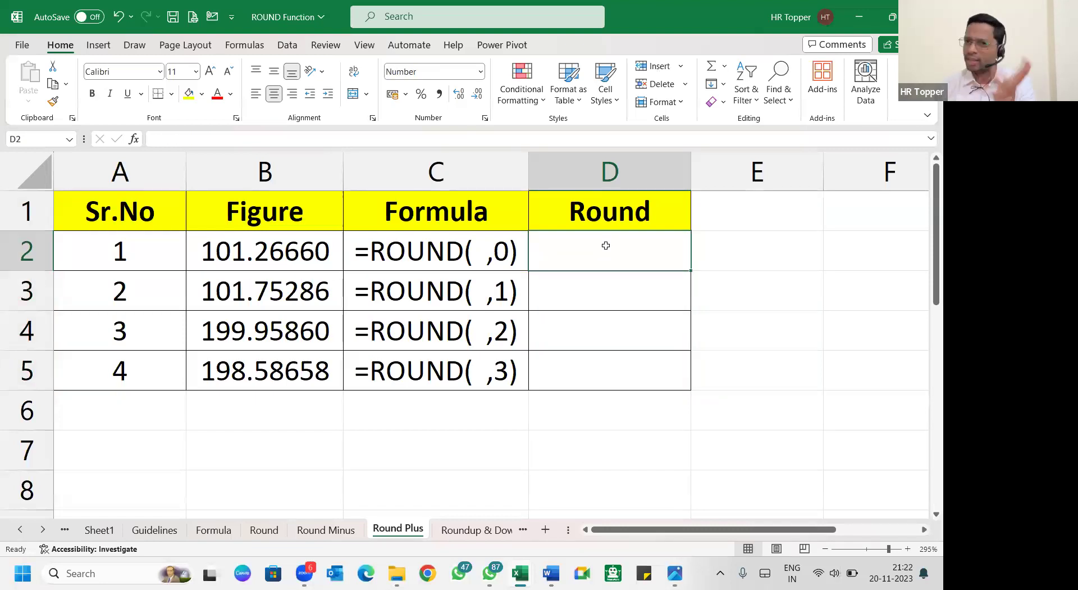
Enter =ROUND(B2,1) in D2 to round the first figure to one decimal place
text(=round)
key(Tab)
click(286, 252)
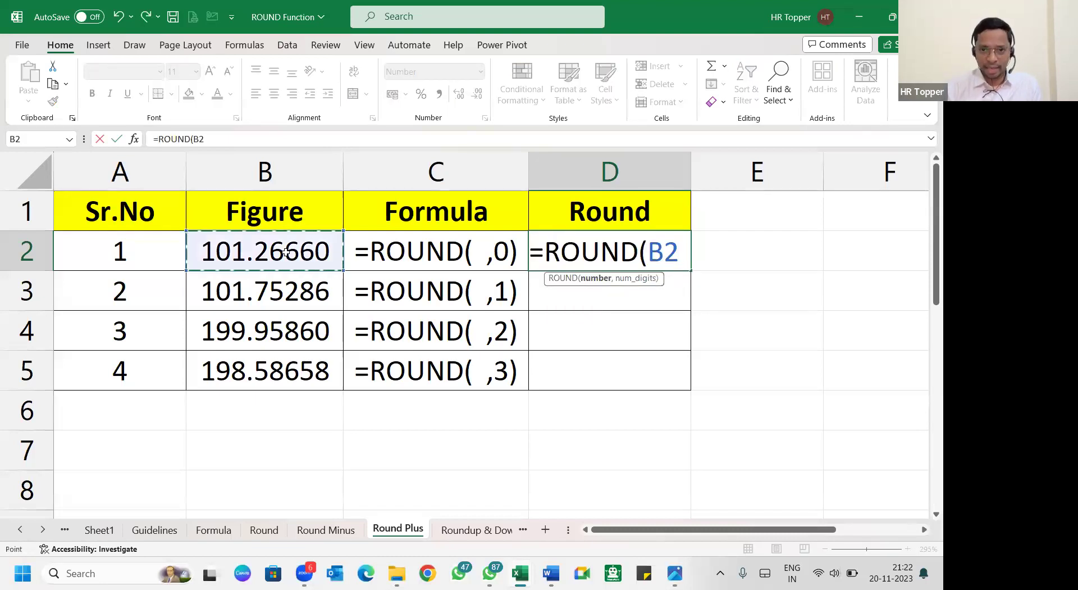
text(,1)
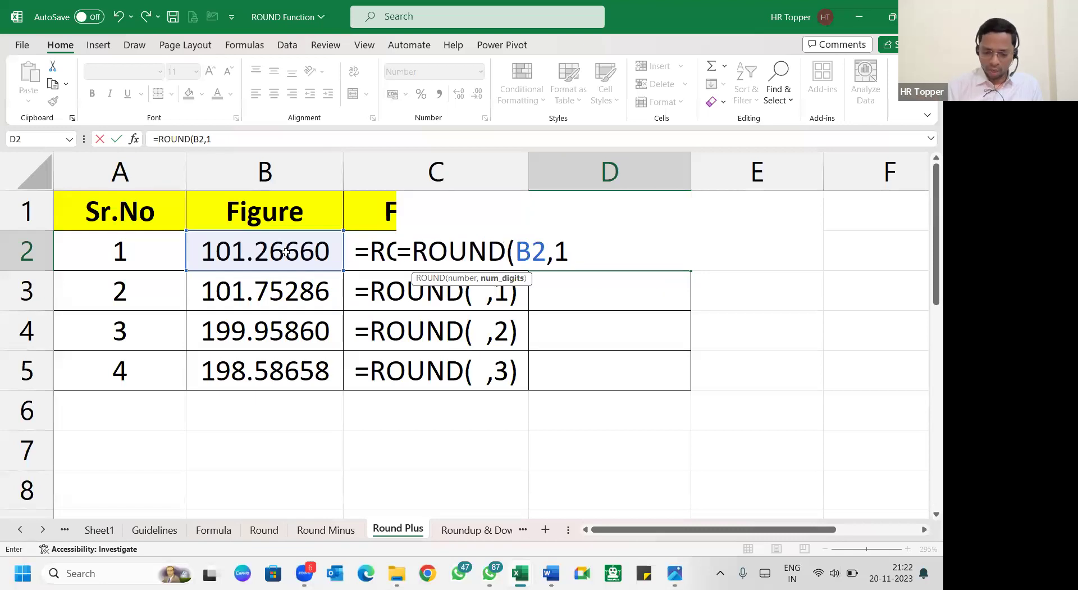
text())
key(Return)
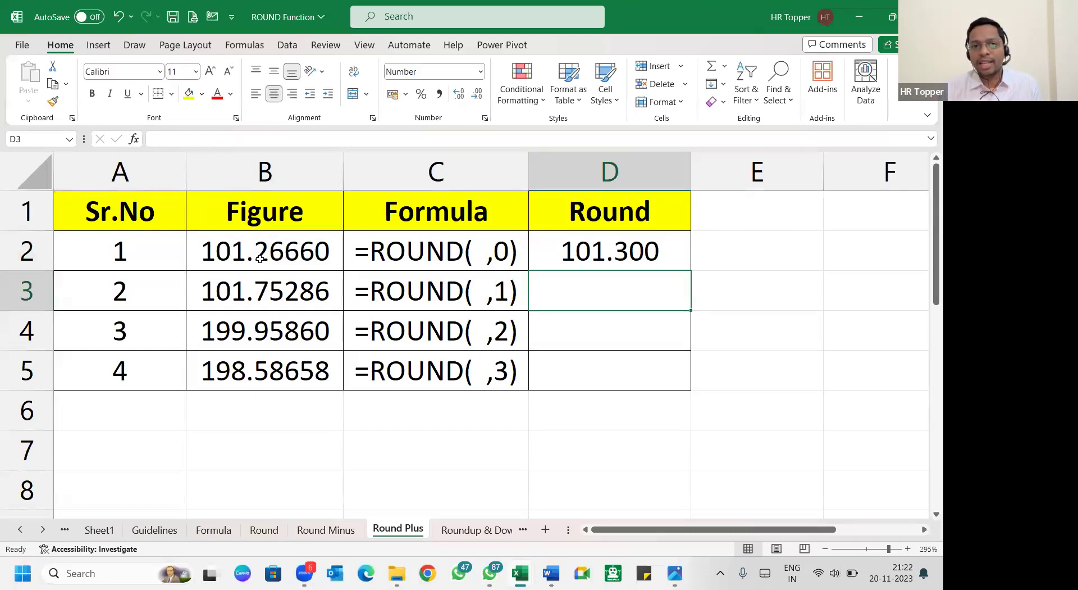
click(321, 263)
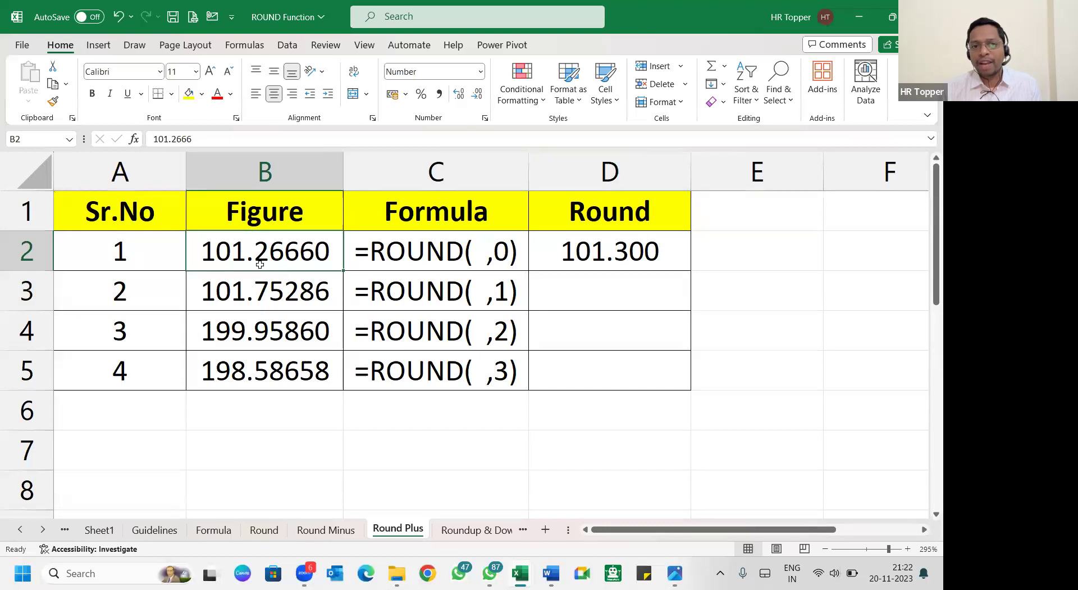
Copy the one-decimal rounding formula from D2 down through D5
click(623, 280)
key(ctrl+d)
click(621, 327)
key(ctrl+d)
click(631, 372)
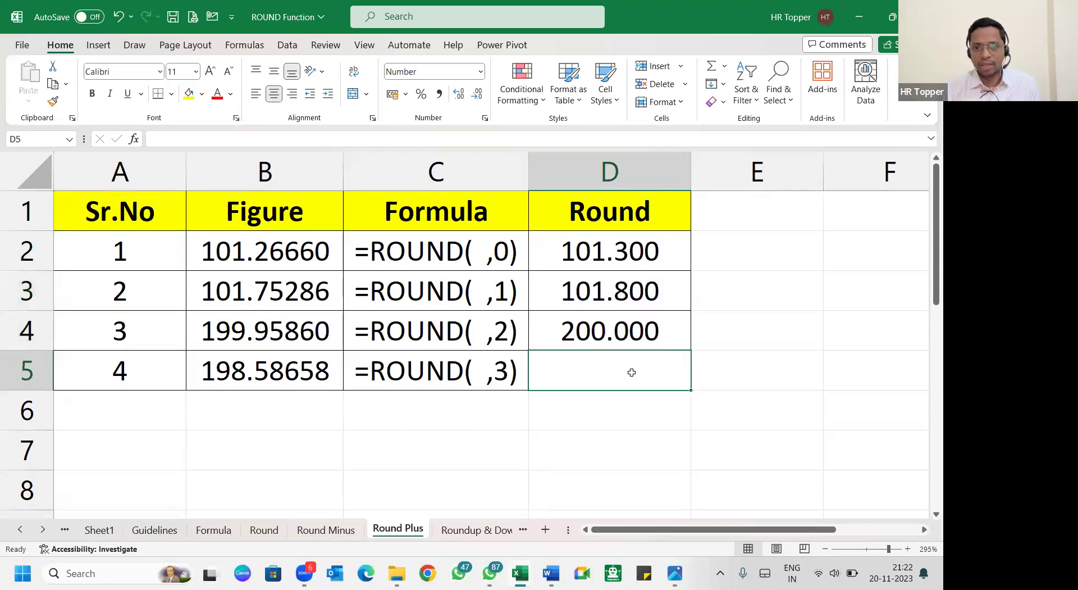
key(ctrl+d)
Change the formula in D2 to =ROUND(B2,2) and fill it down to D5
double_click(635, 256)
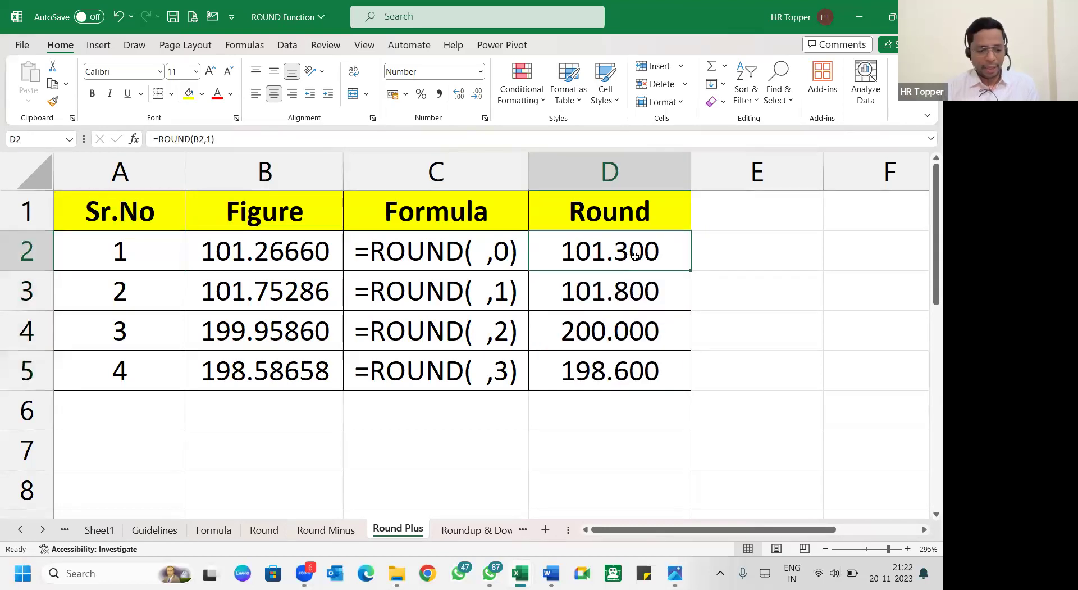
click(557, 255)
key(Delete)
text(2)
key(ctrl+Return)
key(shift+Down)
key(shift+Down)
key(shift+Down)
key(ctrl+d)
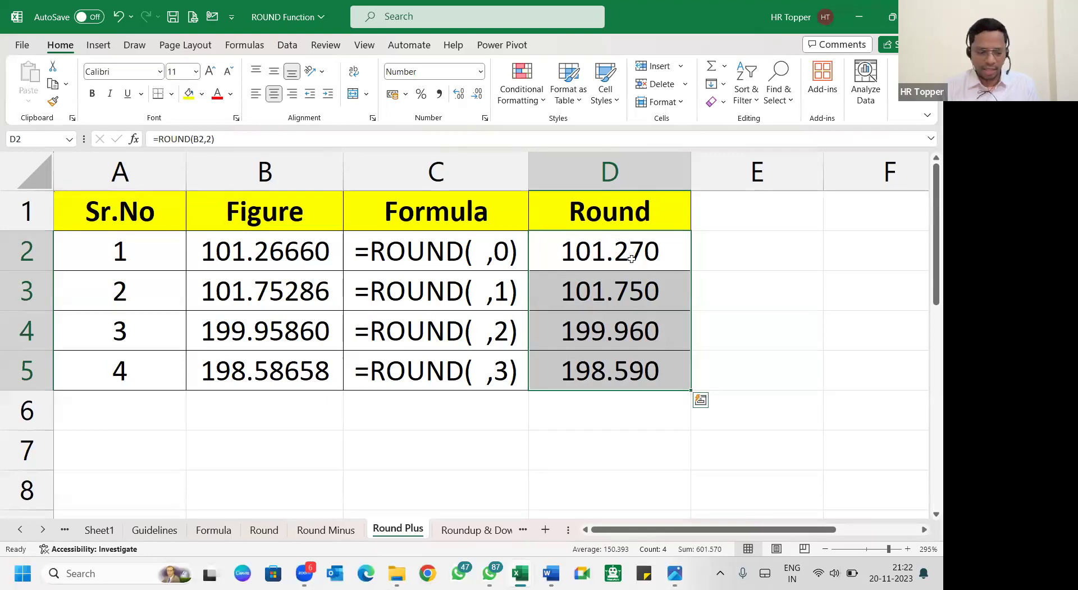
Change the formula in D2 to =ROUND(B2,3) and fill it down to D5
double_click(632, 258)
click(570, 253)
key(BackSpace)
text(3)
key(Return)
key(Up)
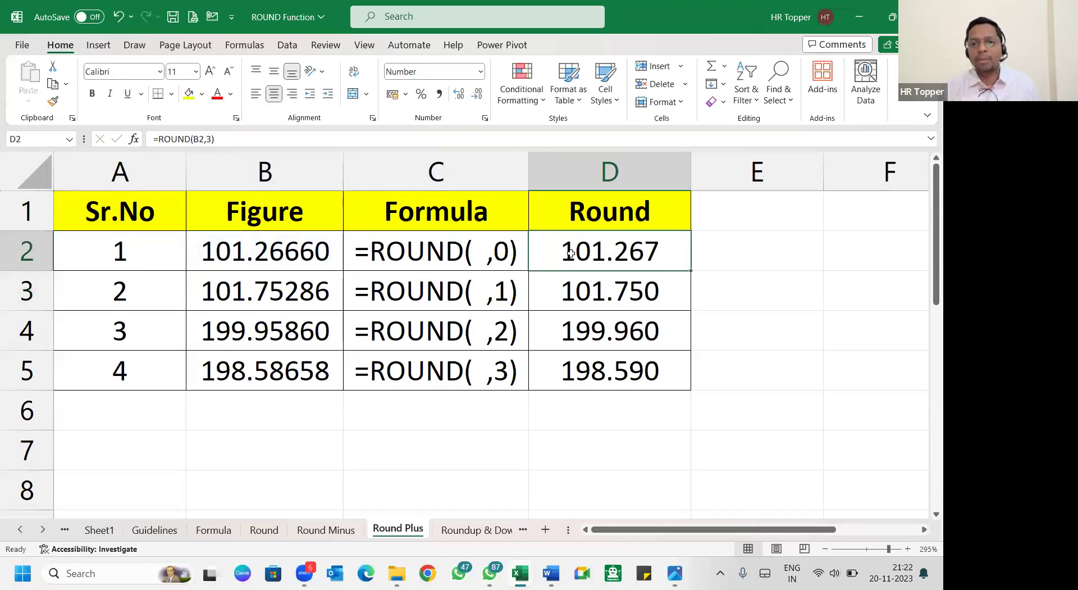
key(shift+Down)
key(shift+Down)
key(shift+Down)
key(ctrl+d)
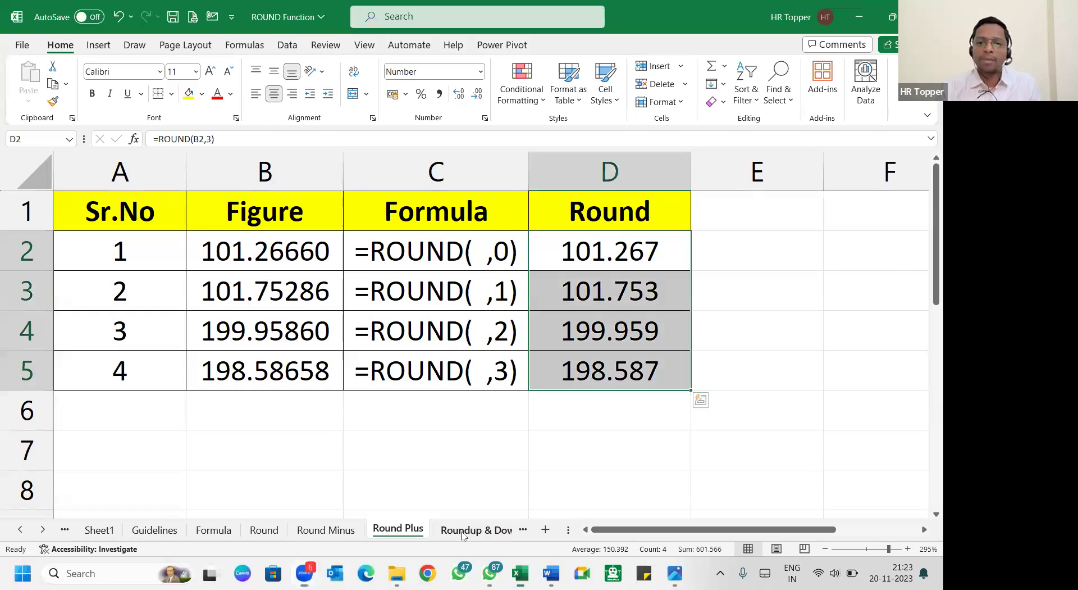
Open the Roundup & Down sheet and clear the RoundUp results in D2:D6
click(467, 528)
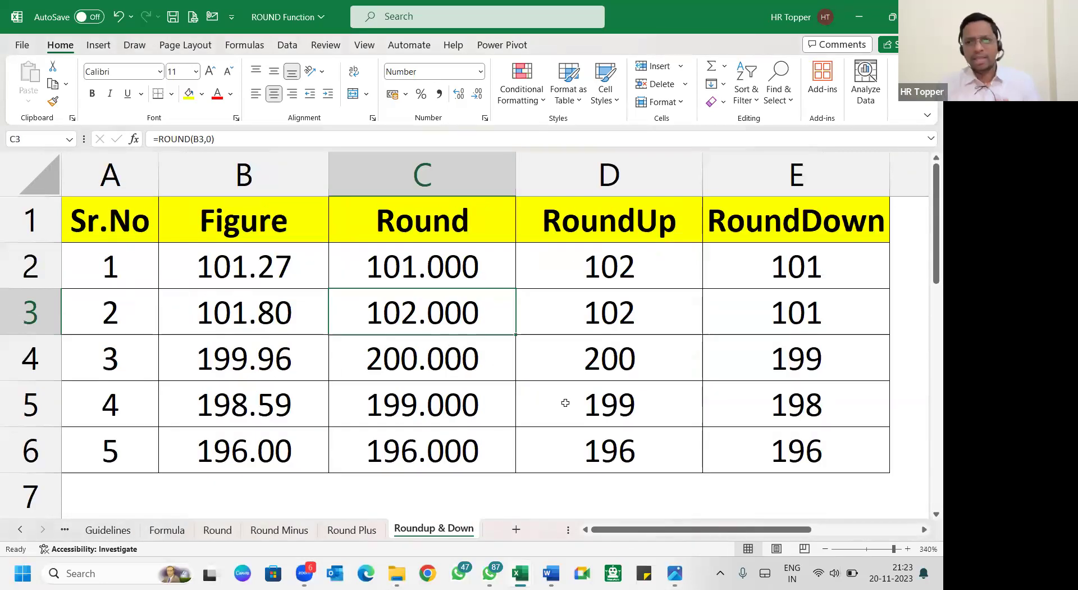
click(574, 350)
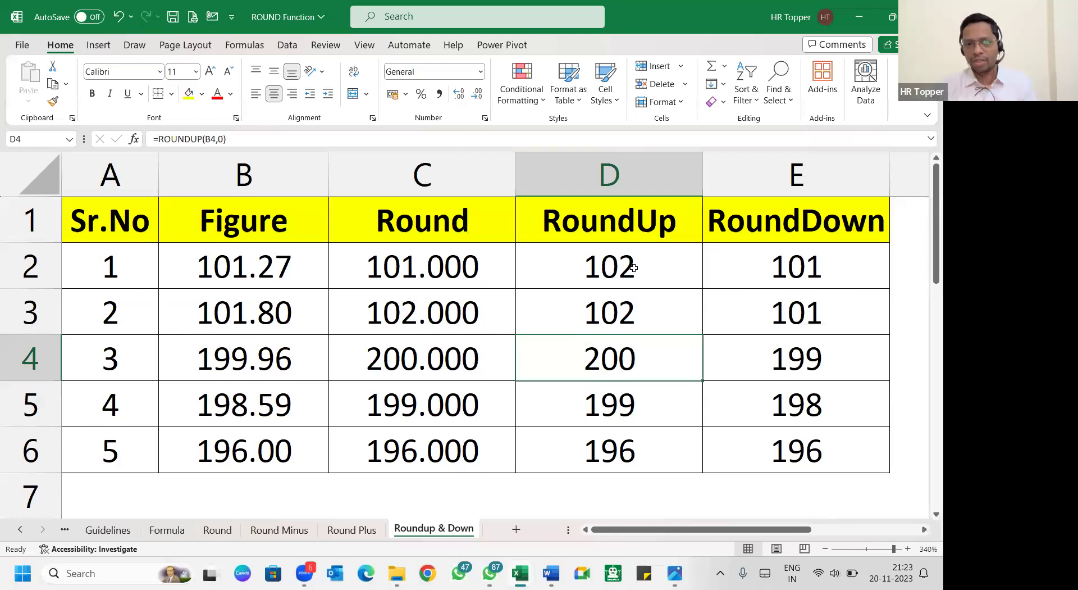
key(ctrl+Up)
key(Down)
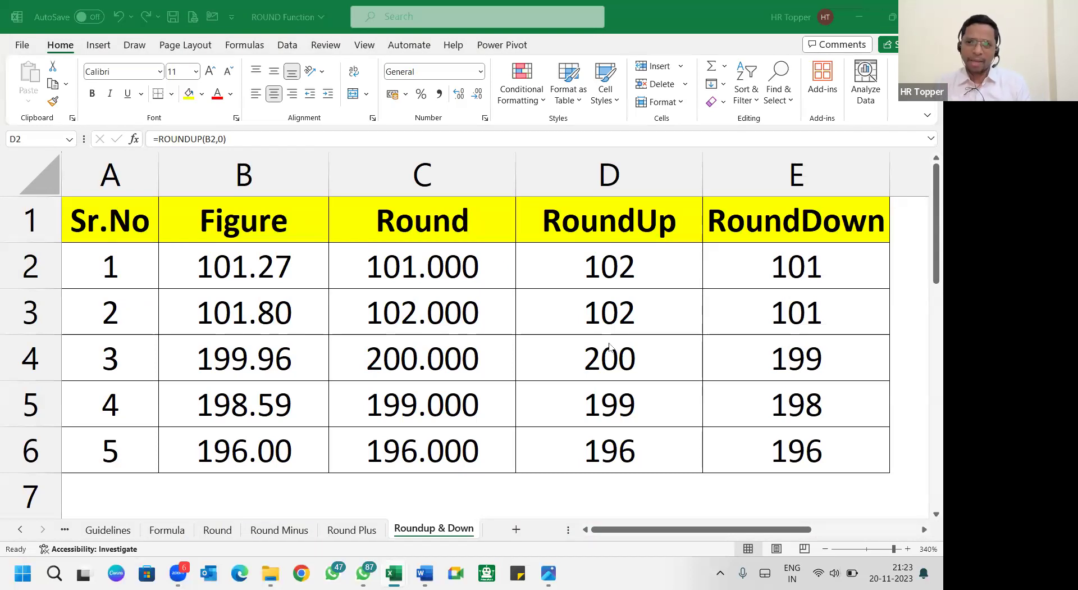
click(627, 282)
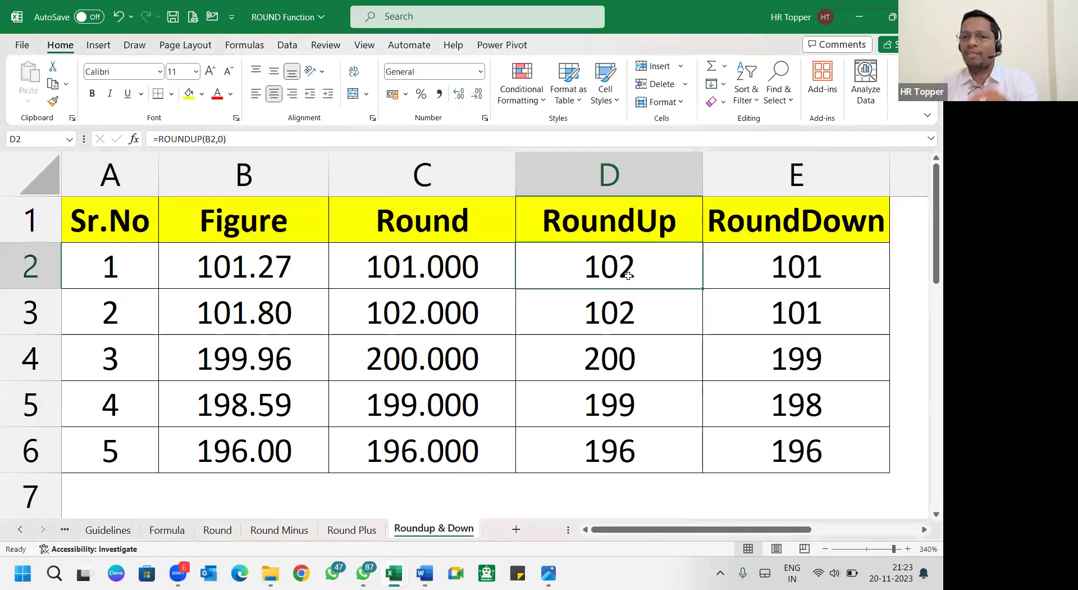
shift+click(616, 448)
key(Delete)
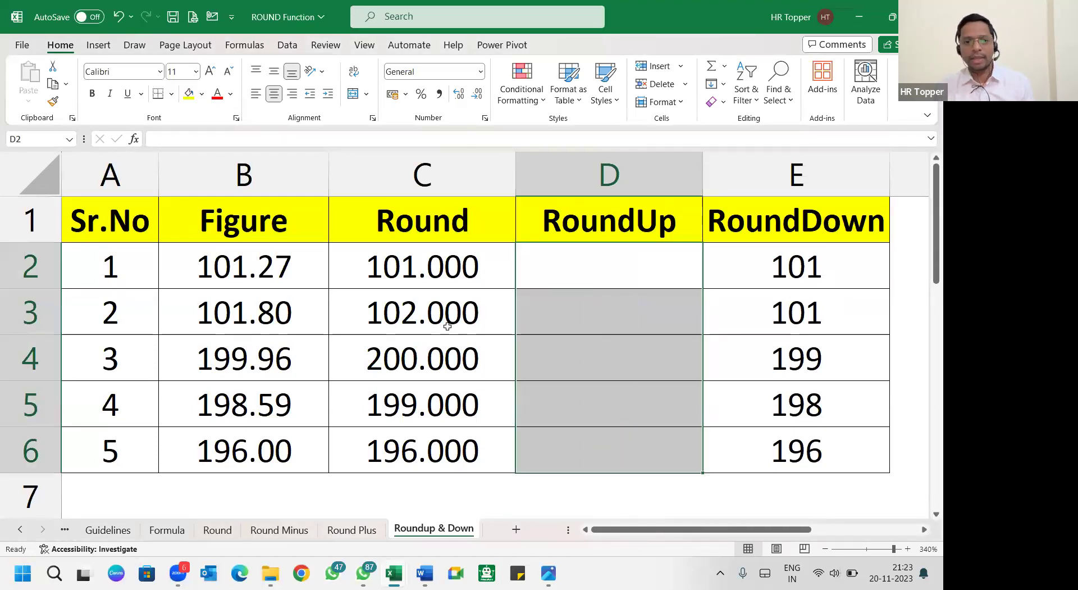
Create a new blank workbook and enter 15.21 in B2 and 15.3 in B3
key(ctrl+n)
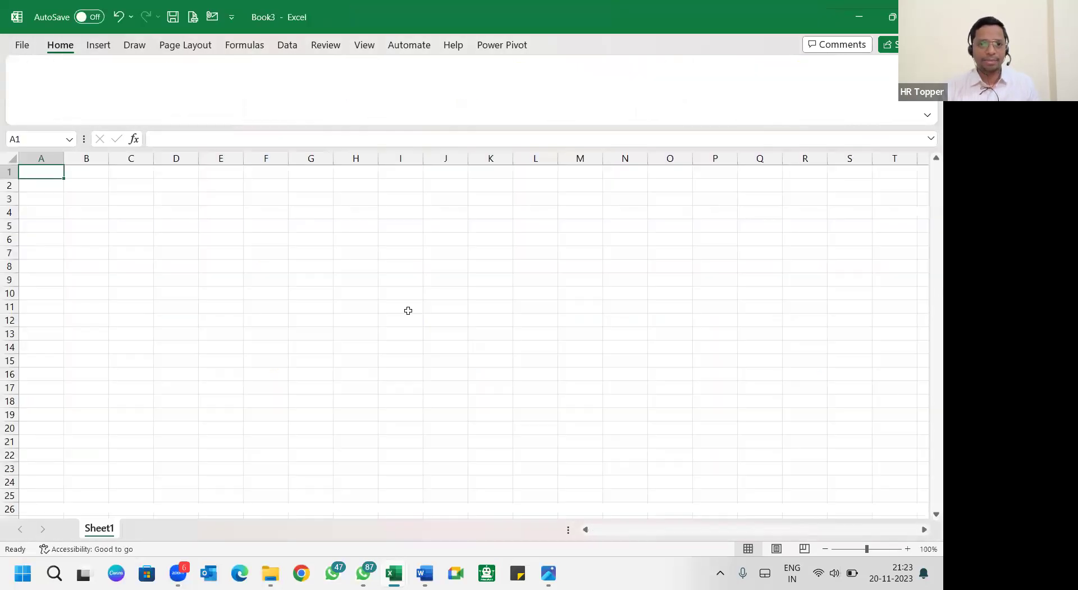
scroll(408, 310, up, 8)
click(285, 249)
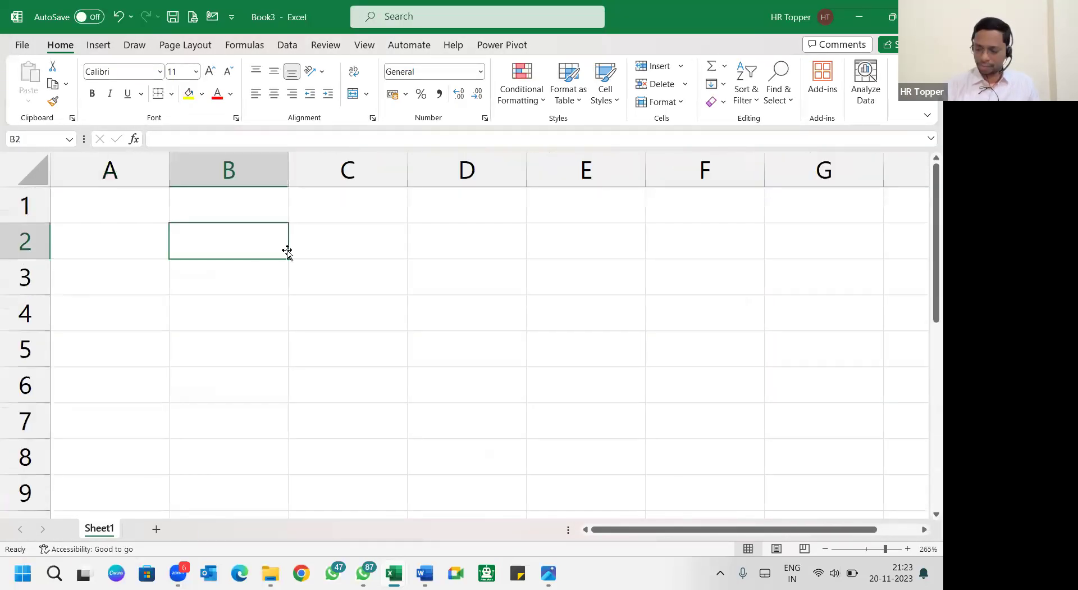
text(15.21)
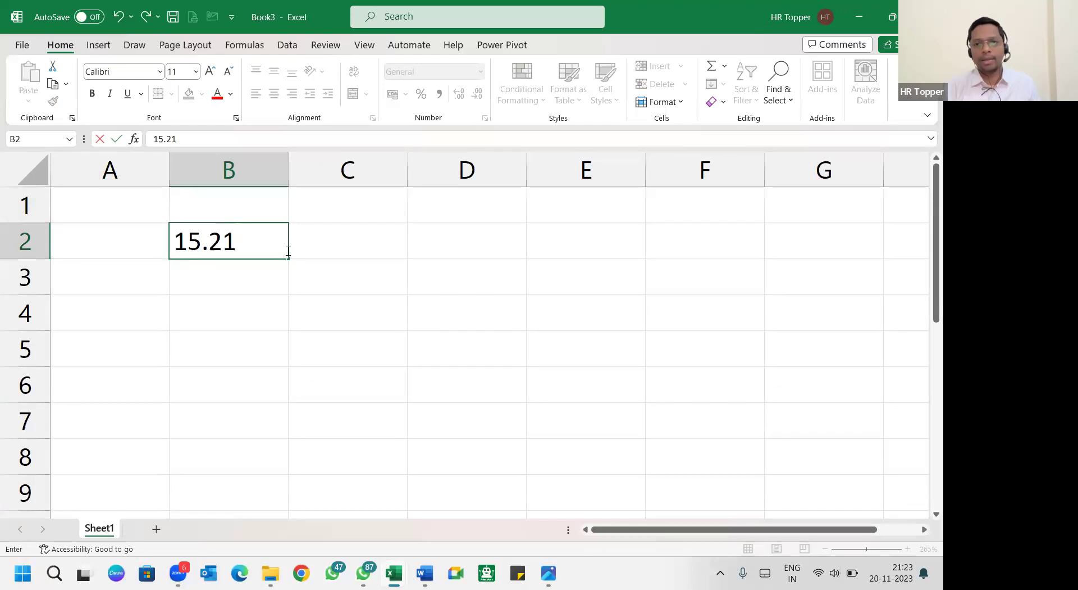
key(Tab)
scroll(312, 313, up, 2)
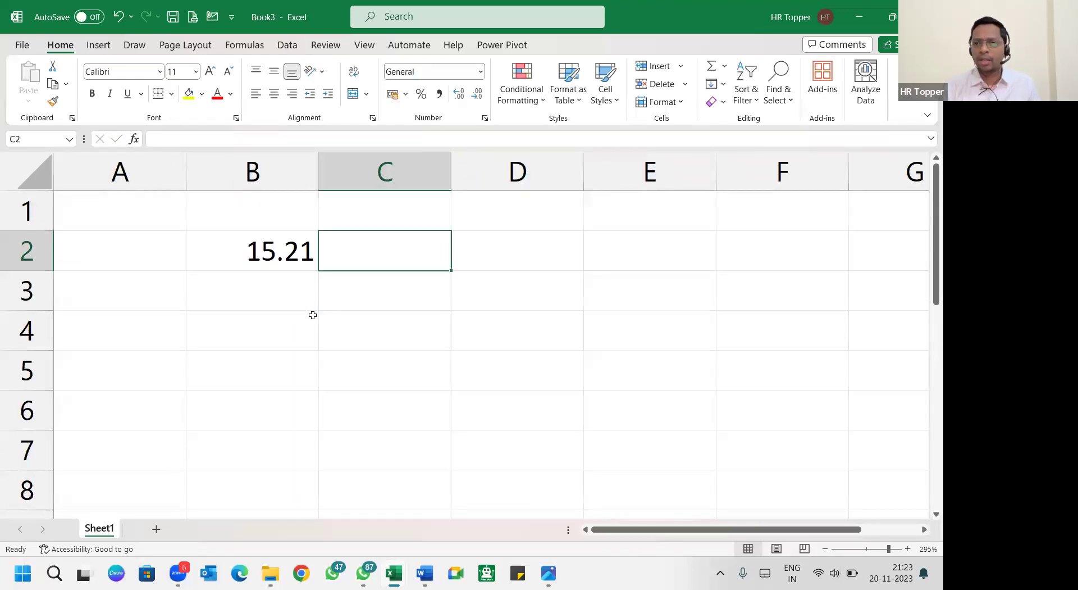
scroll(313, 316, up, 1)
click(292, 302)
text(15.3)
key(Return)
Enter =ROUNDUP(B2,0) in C2 and copy the formula down to C3
click(382, 258)
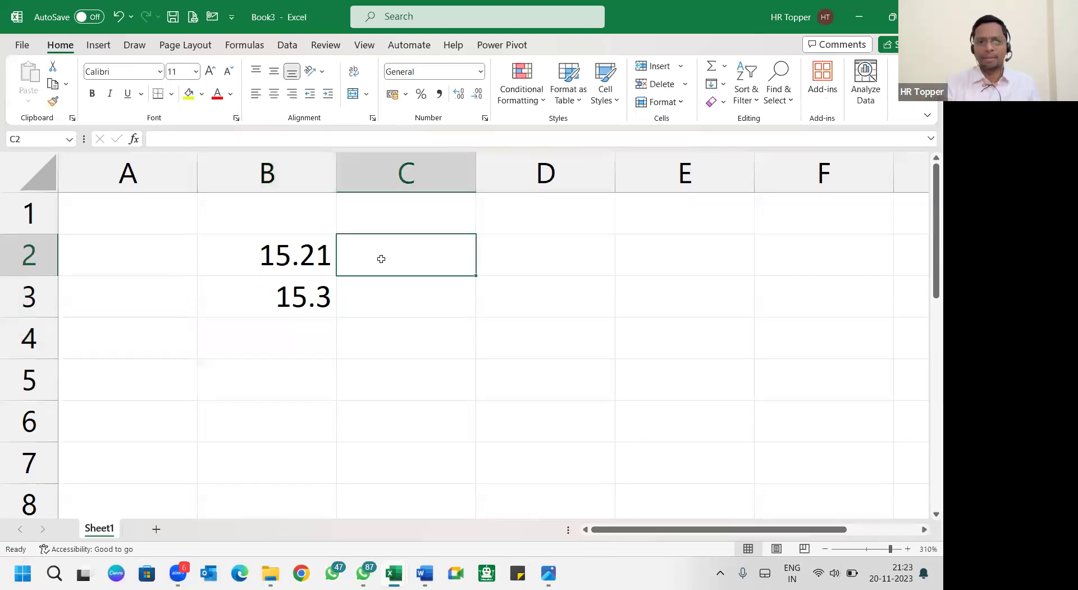
text(=riound)
key(Escape)
text(=round)
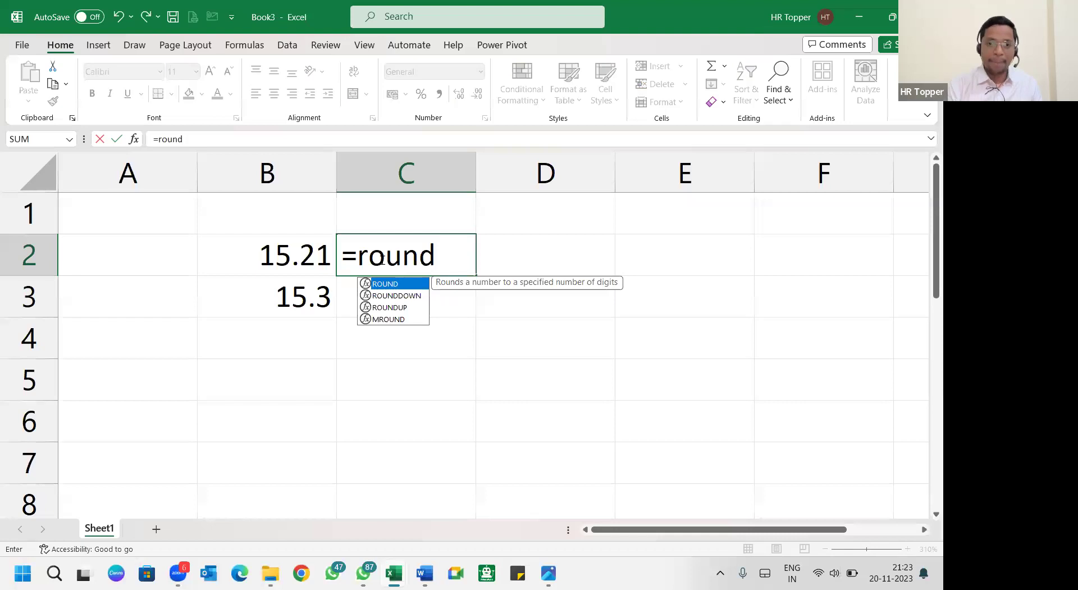
text(up()
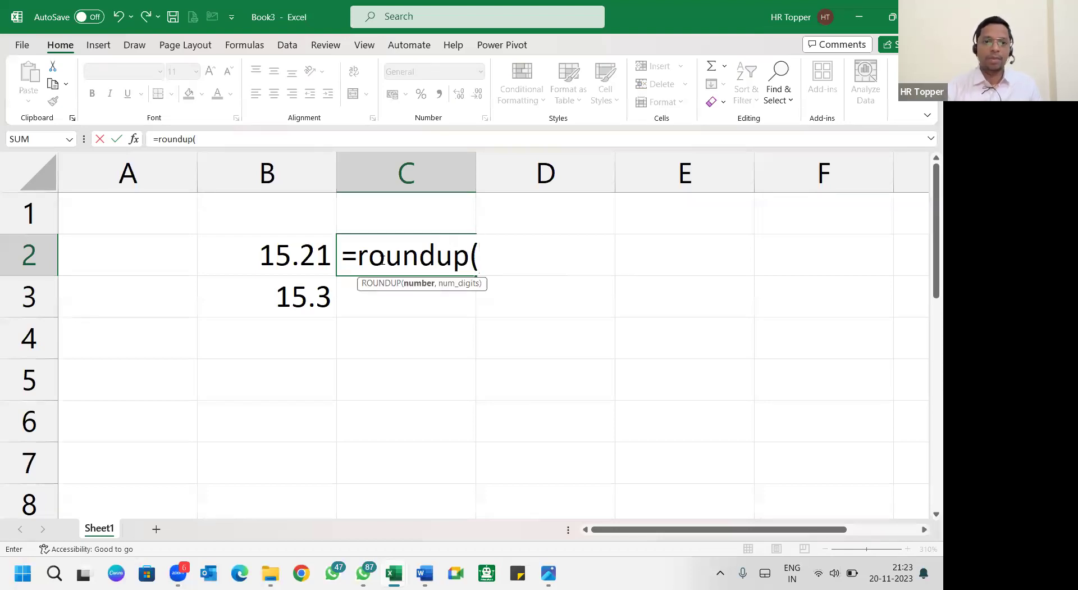
click(313, 256)
text(,0))
key(Return)
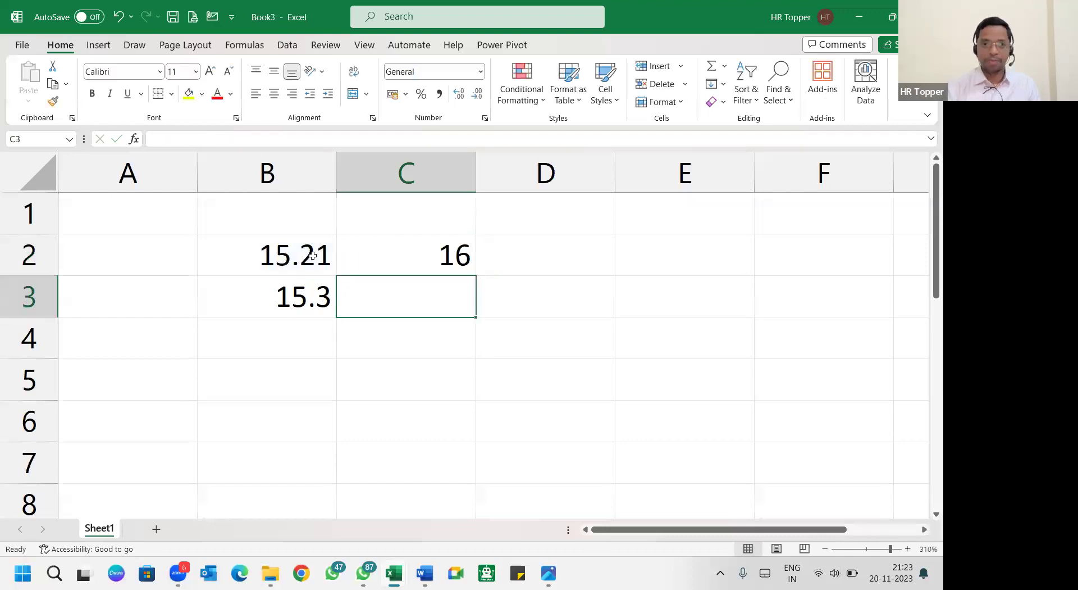
key(ctrl+d)
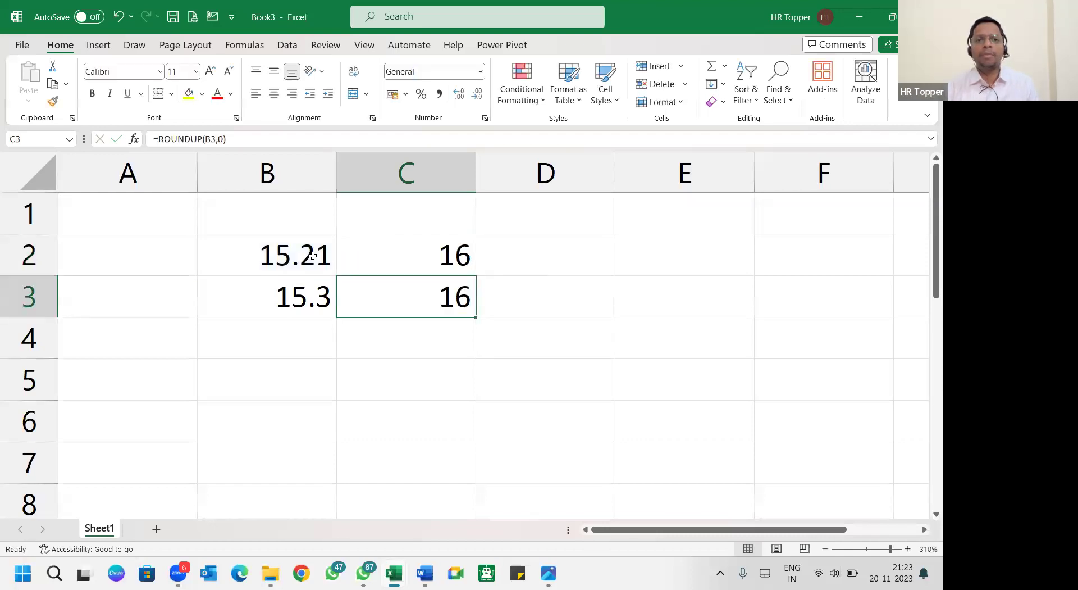
Label C1 as Up and D1 as down
click(425, 215)
text(Up)
key(Tab)
text(down)
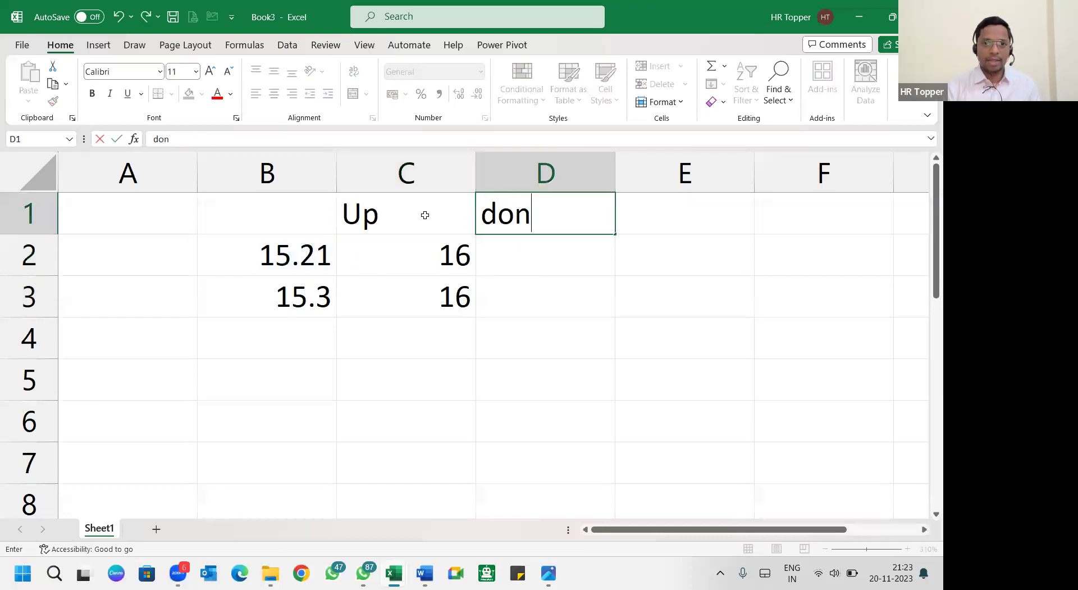
key(Return)
Enter =ROUNDDOWN(B2,0) in D2 and copy the formula down to D3
key(Right)
text(=rounddow)
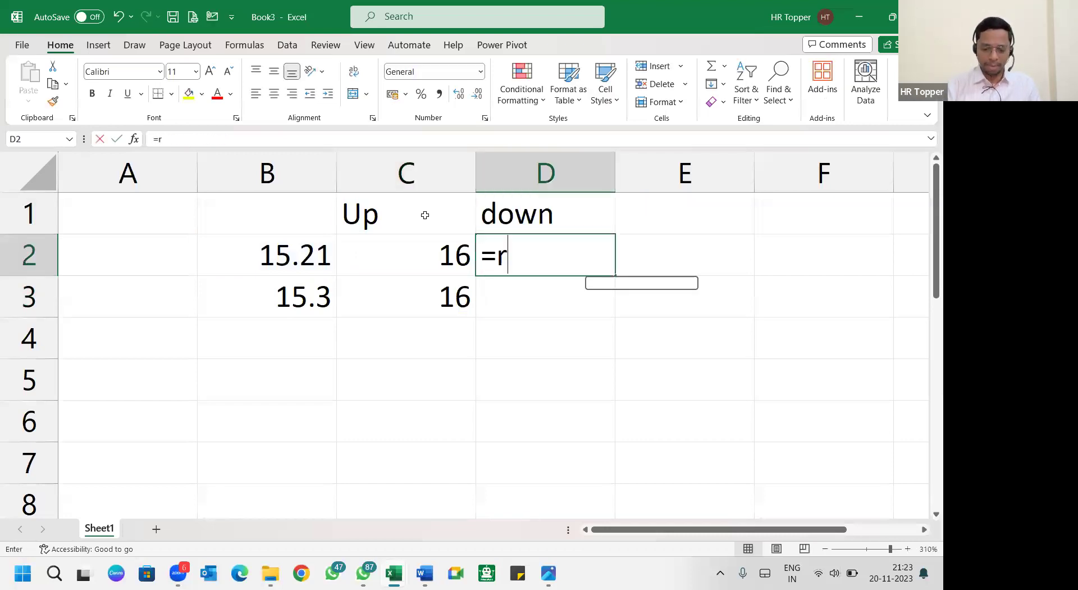
key(Tab)
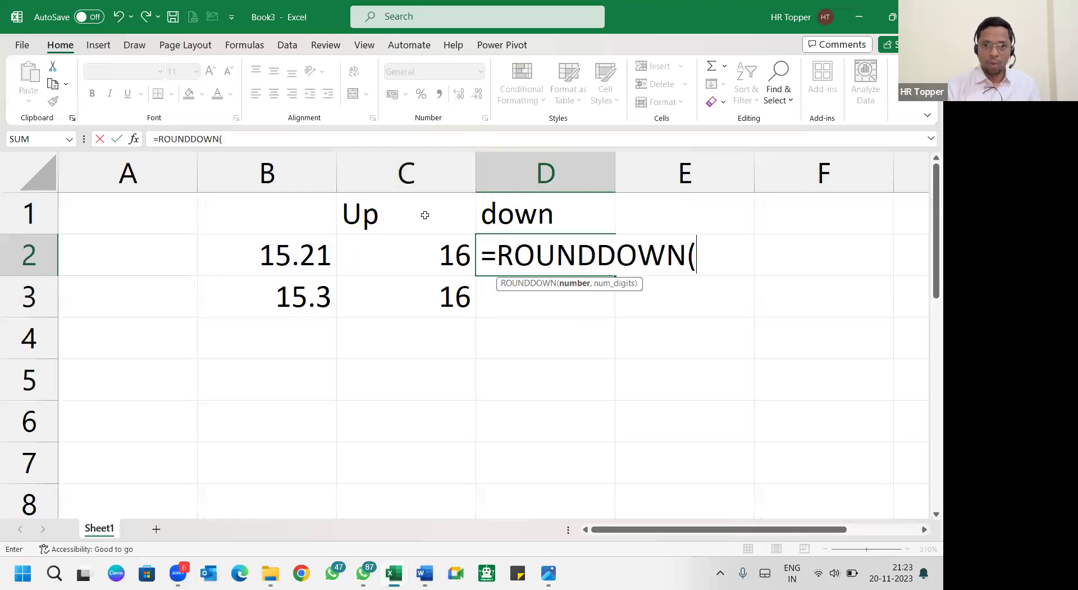
key(Left)
key(Left)
text(,0))
key(Return)
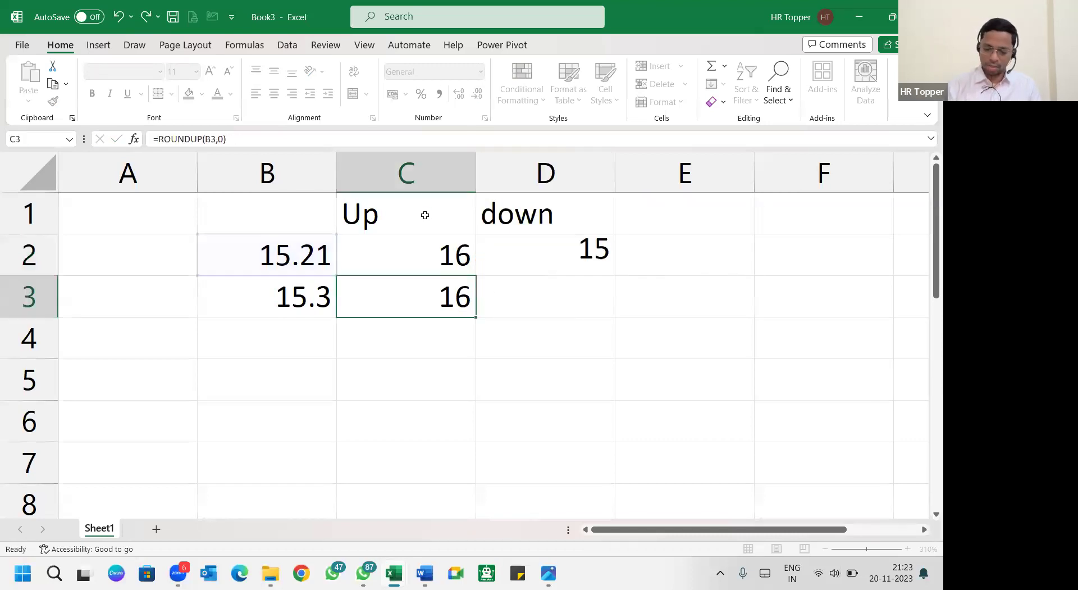
key(Right)
key(ctrl+d)
click(547, 375)
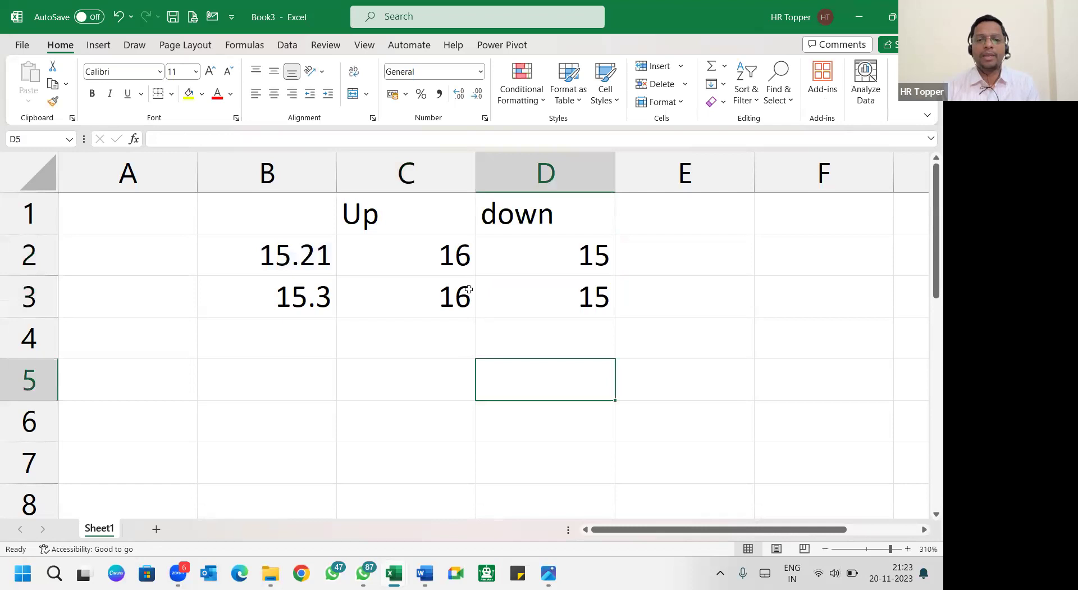
Review the ROUNDUP formula in C2, the ROUNDDOWN formula in D2 and the source value in B2
click(450, 260)
click(593, 260)
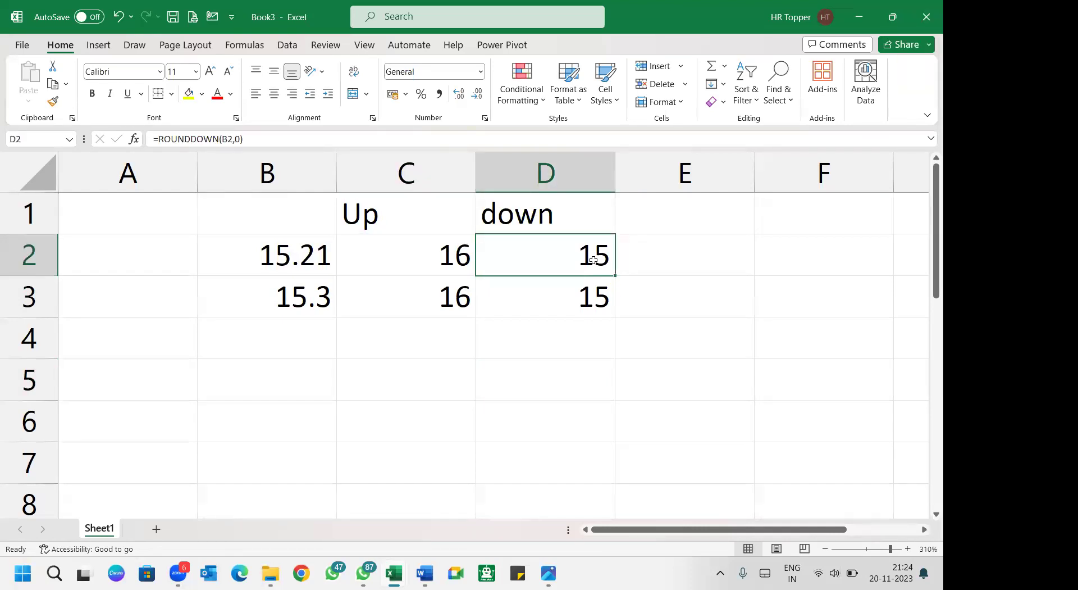
ctrl+scroll(591, 321, up, 1)
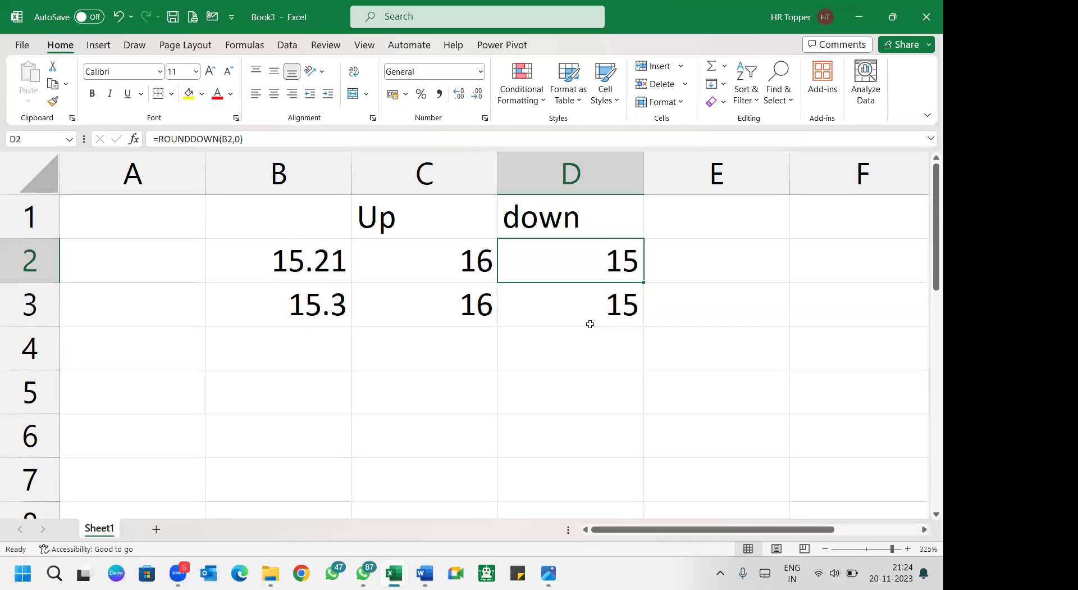
ctrl+scroll(590, 324, up, 1)
click(336, 277)
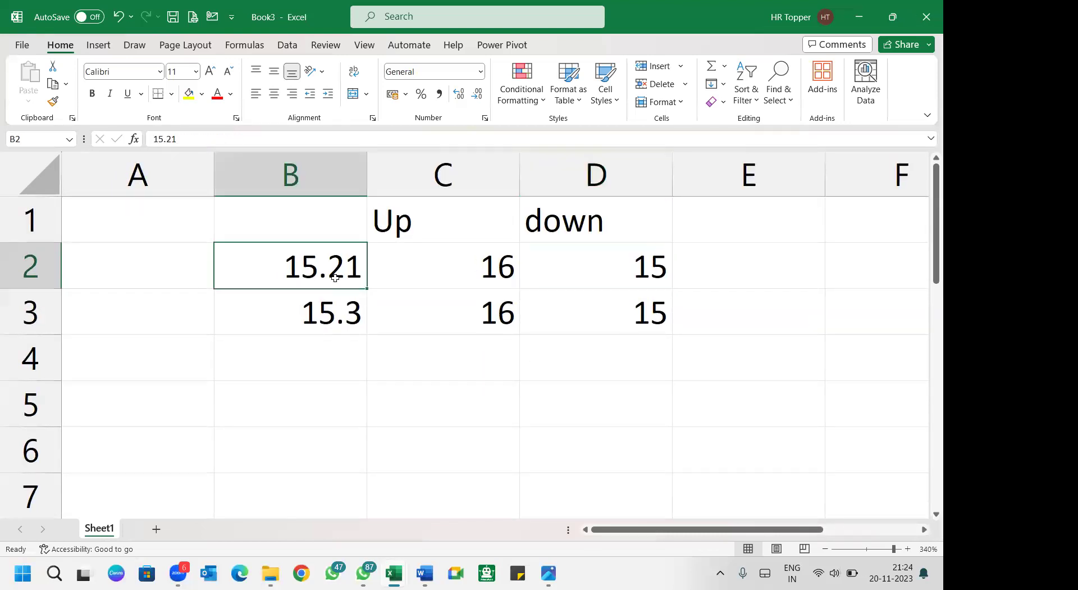
click(351, 388)
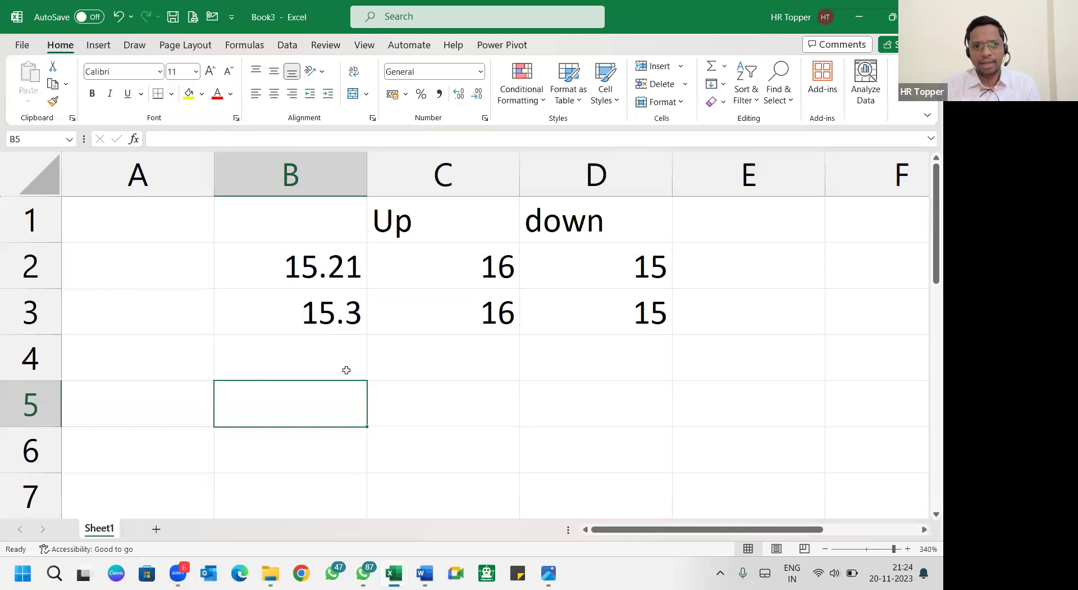
Enter 15.75 in B4 and copy the ROUNDUP and ROUNDDOWN formulas down to C4 and D4
click(327, 349)
text(15.)
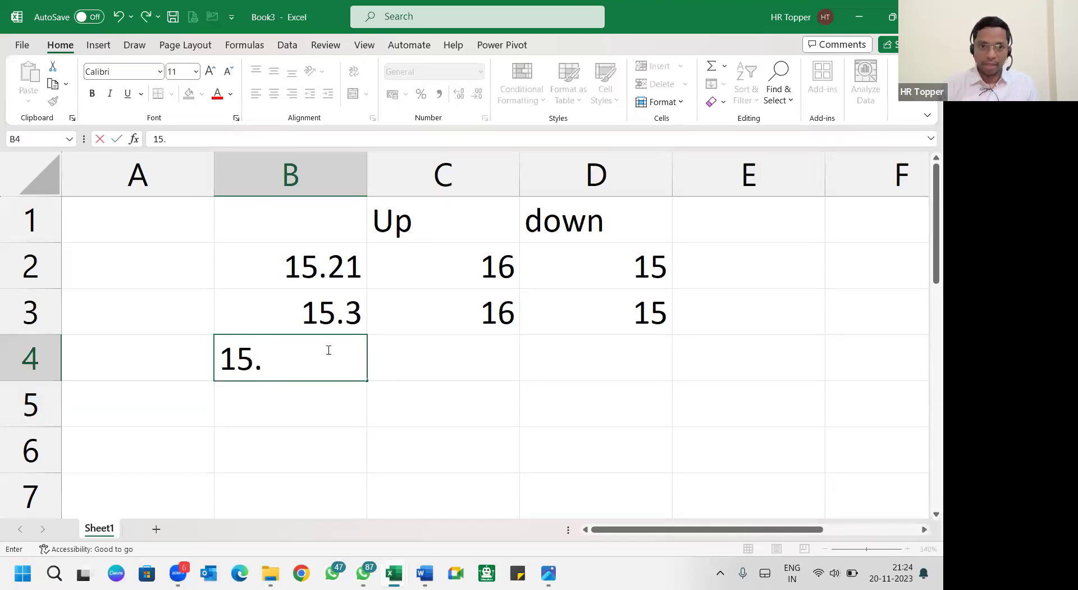
text(75)
key(Tab)
key(ctrl+d)
key(Tab)
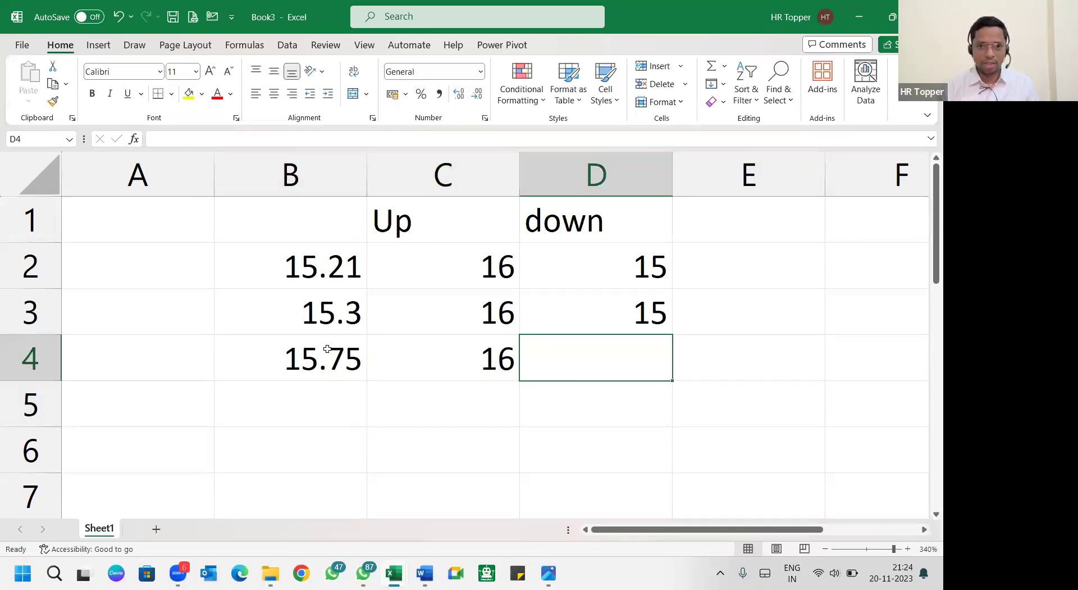
key(ctrl+d)
click(388, 424)
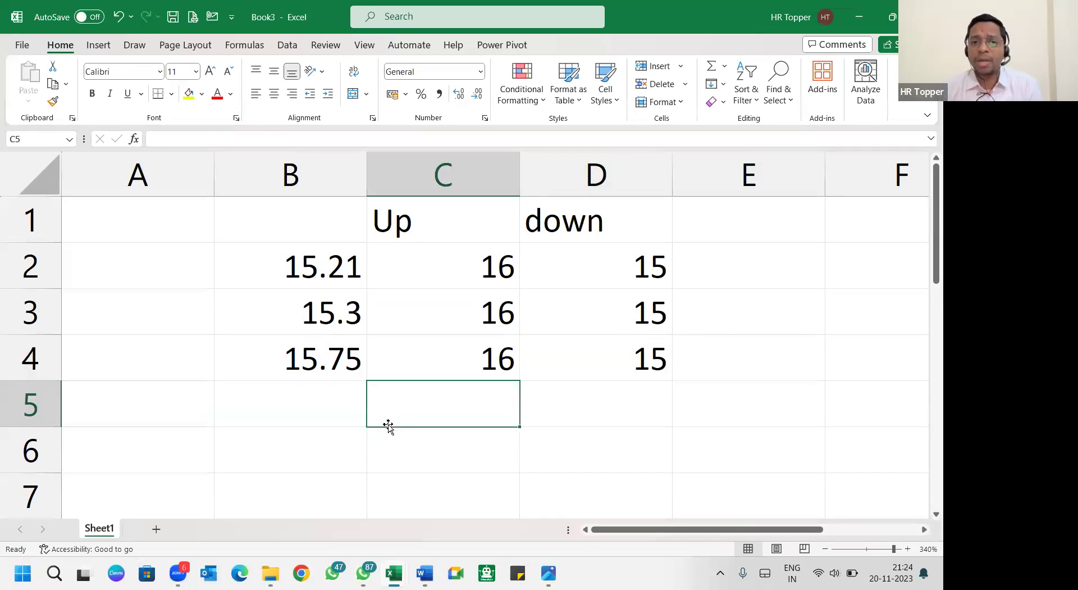
Insert a new column before the Up column and label its first cell Round
click(440, 175)
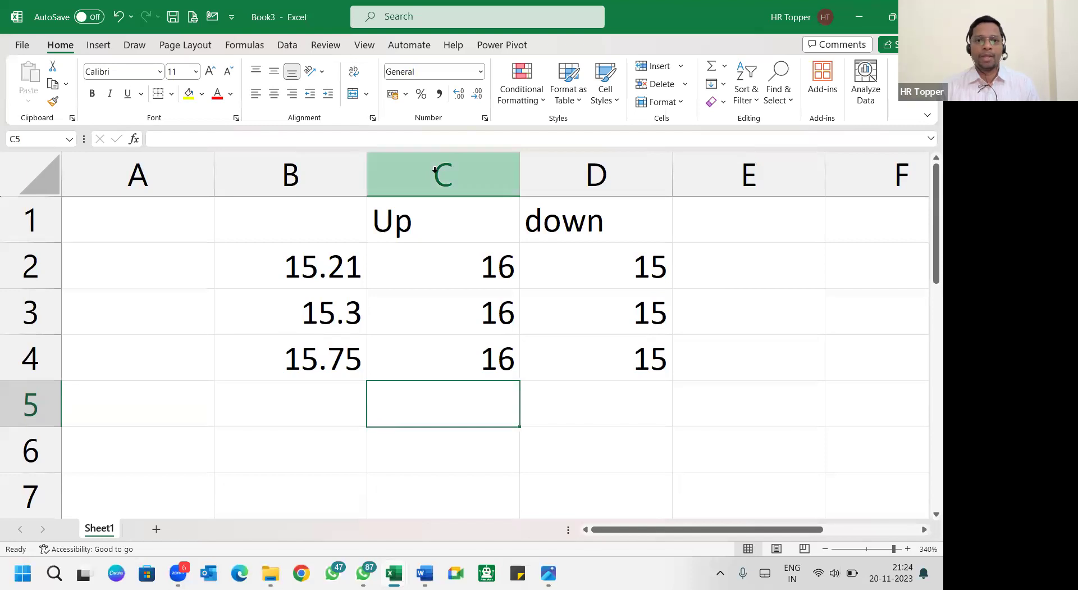
key(ctrl+shift+plus)
click(434, 235)
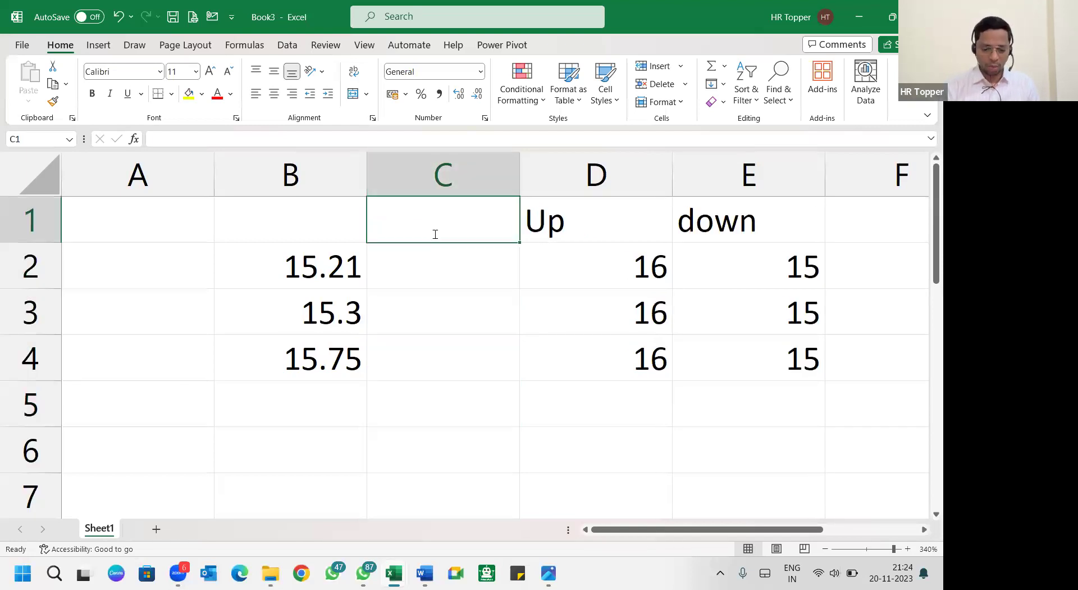
text(Round)
key(Return)
Enter =ROUND(B2,0) in C2 and copy the formula down to C4
text(=rou)
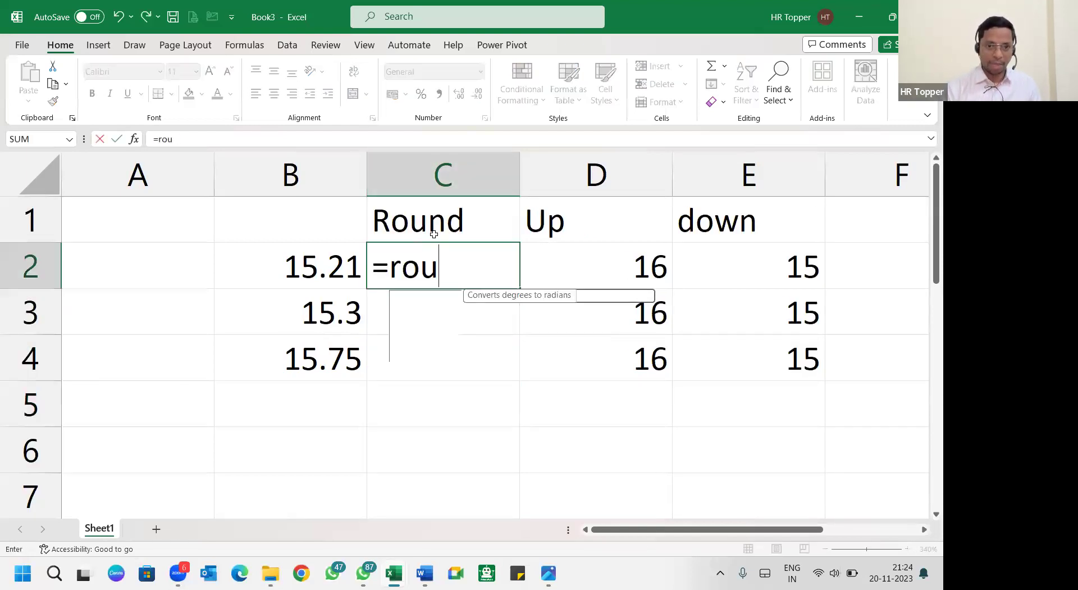
key(Tab)
key(Left)
text(,0)
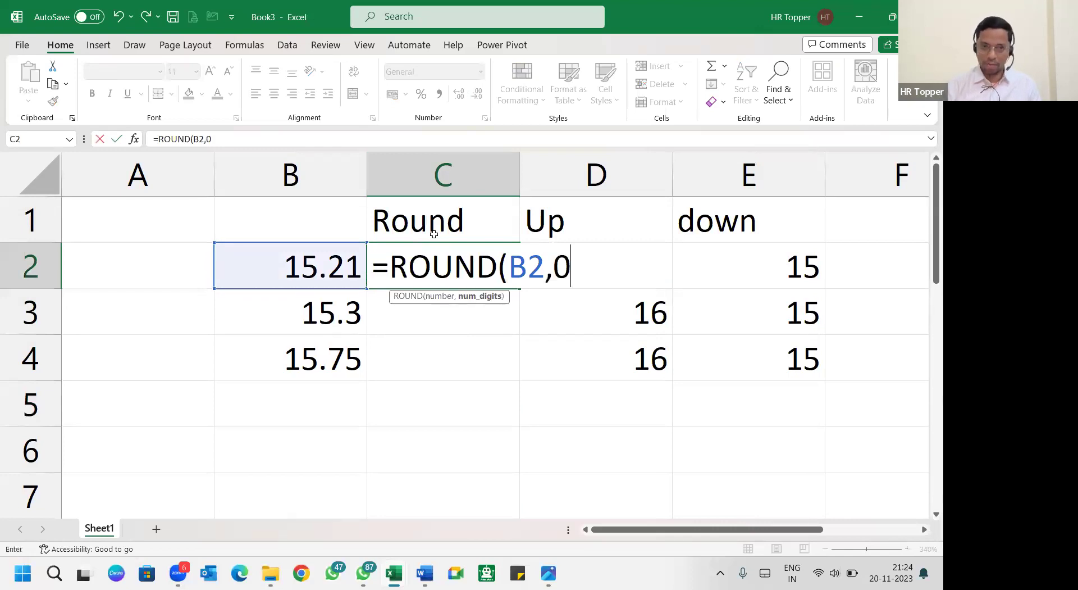
key(Return)
key(ctrl+d)
key(Return)
key(ctrl+d)
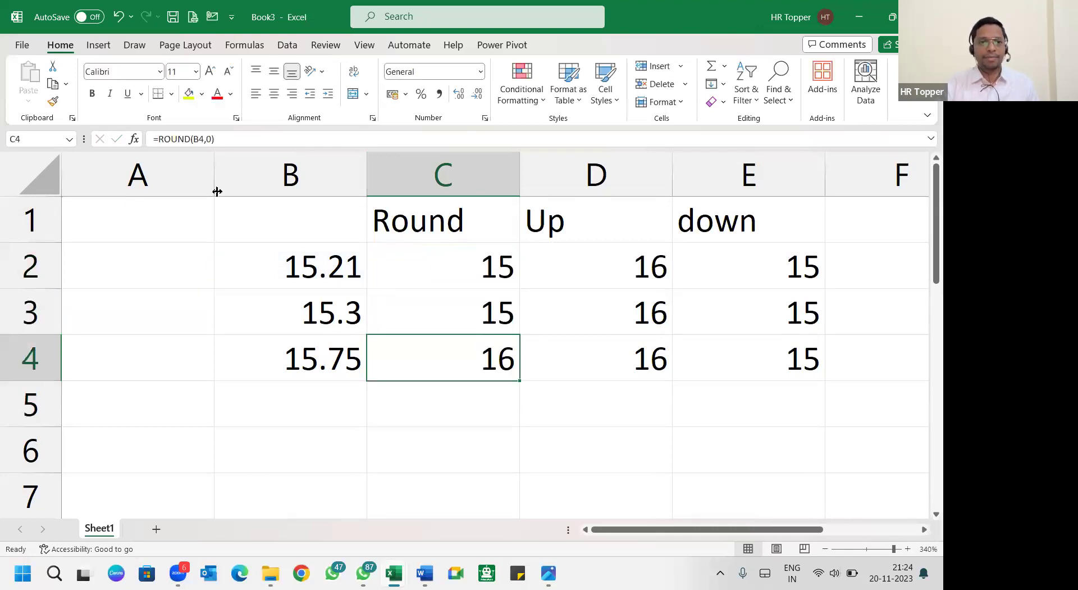
Delete the empty column A
click(197, 174)
key(ctrl+minus)
click(355, 375)
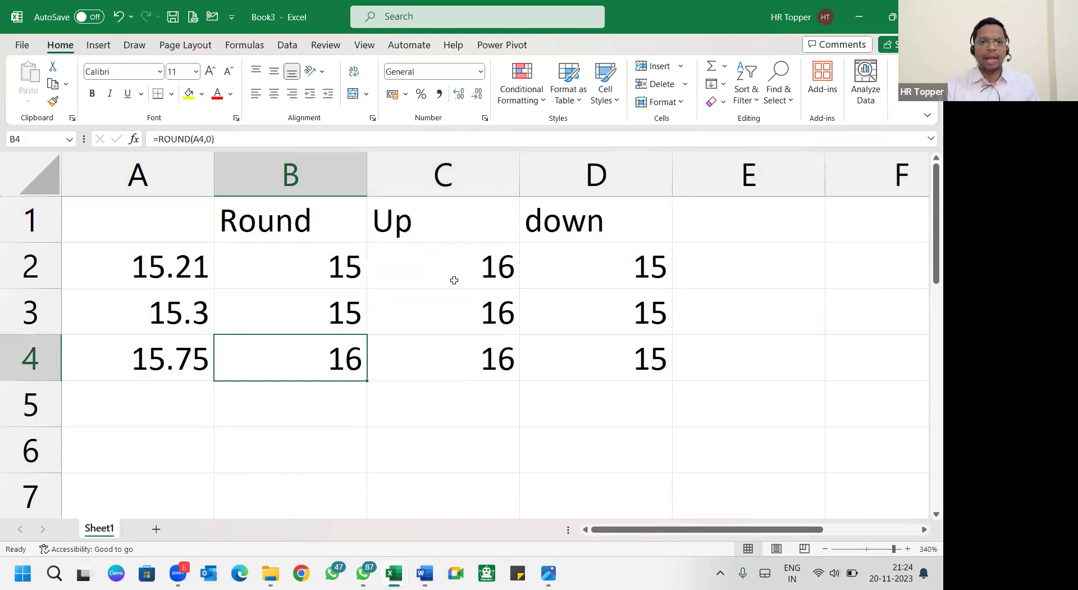
Fill the Up results in C2:C4 with yellow
click(457, 264)
drag(296, 268, 303, 351)
drag(483, 267, 496, 343)
click(189, 93)
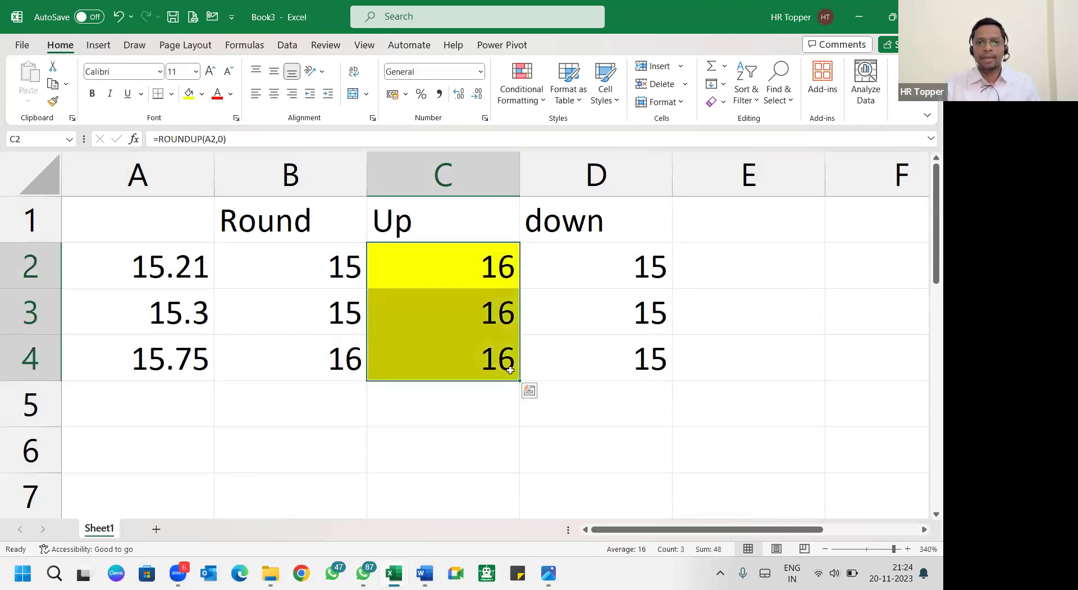
key(Down)
click(511, 430)
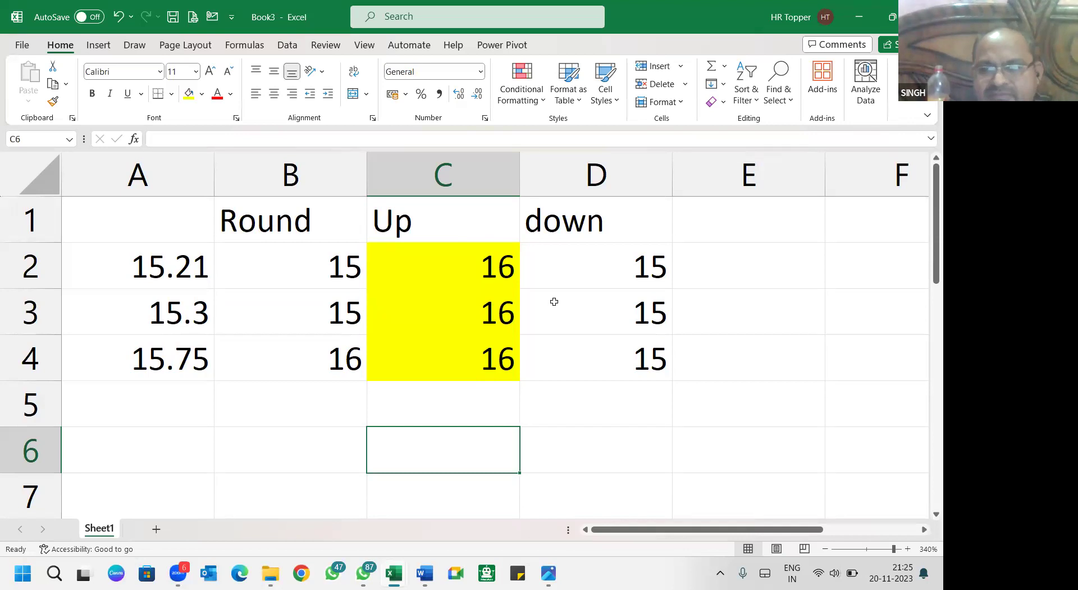
Enter 15.1 in B14 and the plain value 15 in C14
scroll(554, 301, down, 3)
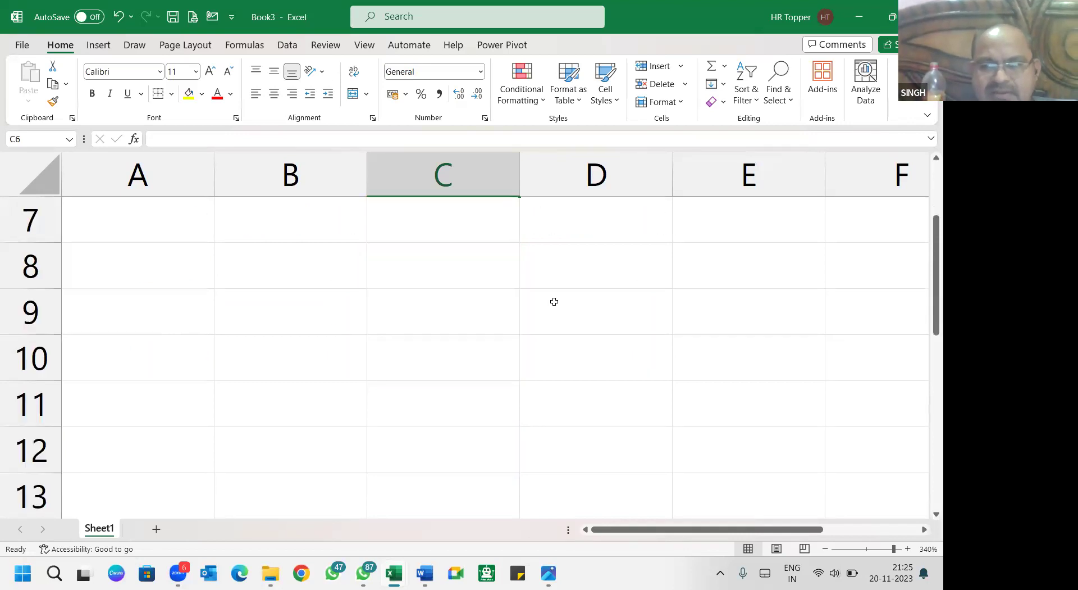
click(272, 336)
scroll(320, 317, up, 3)
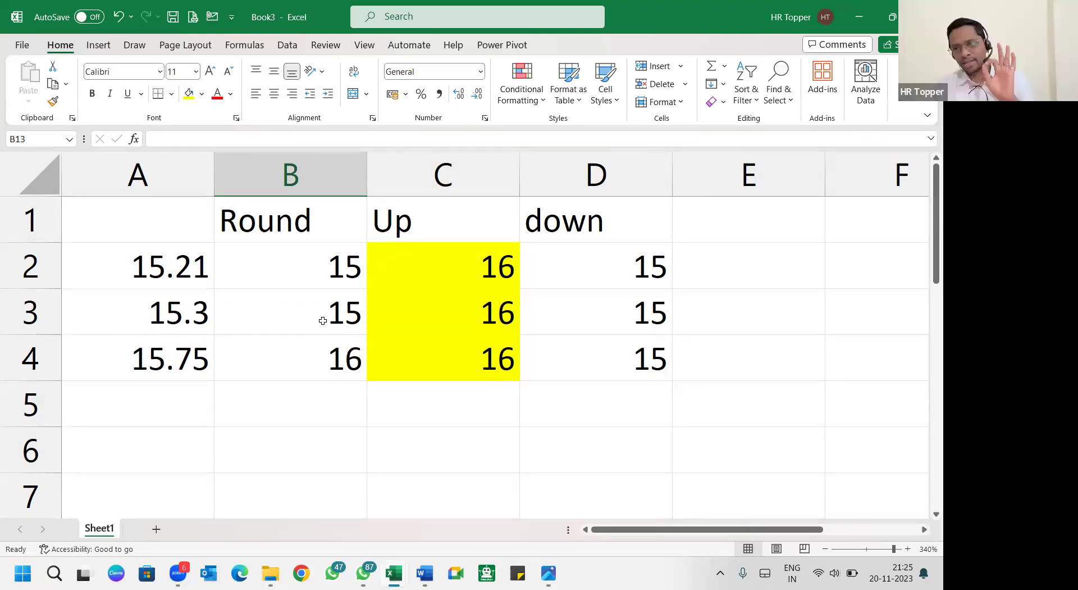
scroll(323, 320, down, 4)
click(280, 273)
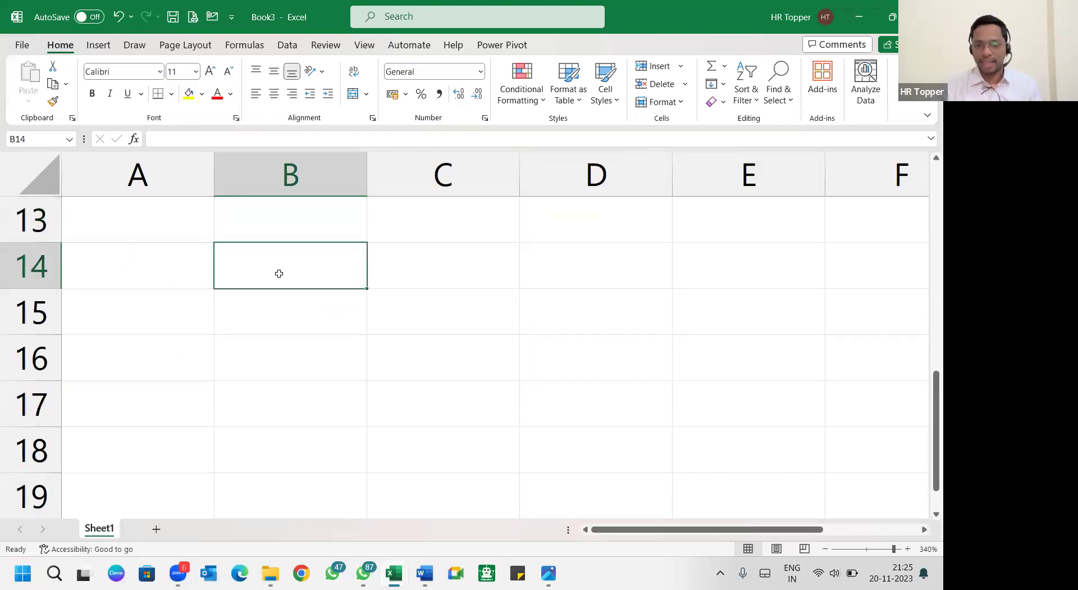
text(15.1)
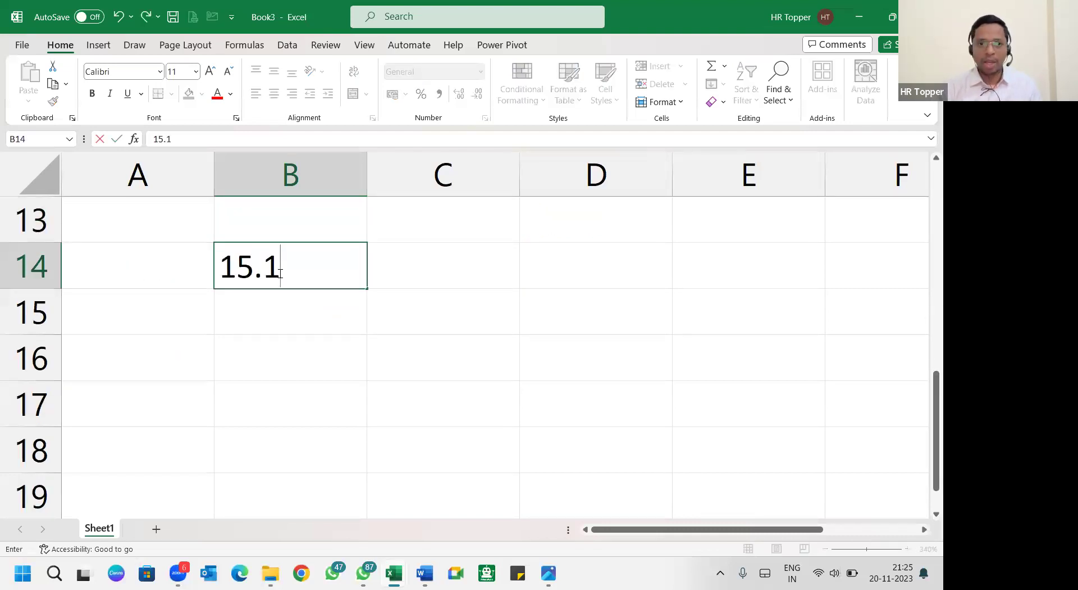
key(Tab)
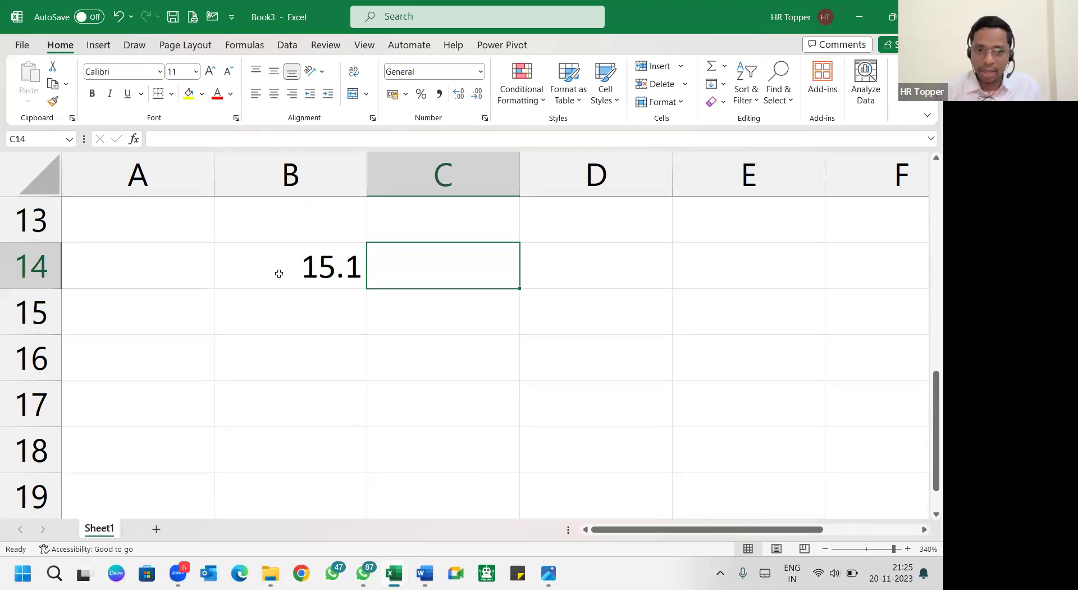
text(15)
key(Return)
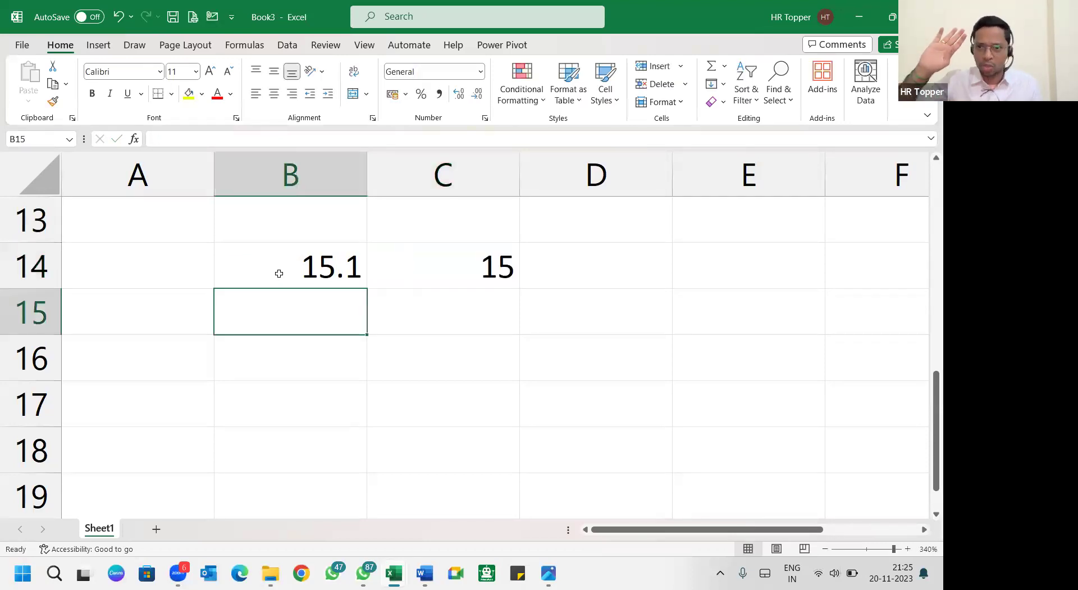
Replace the value in C14 with the formula =ROUND(B14,0)
click(279, 273)
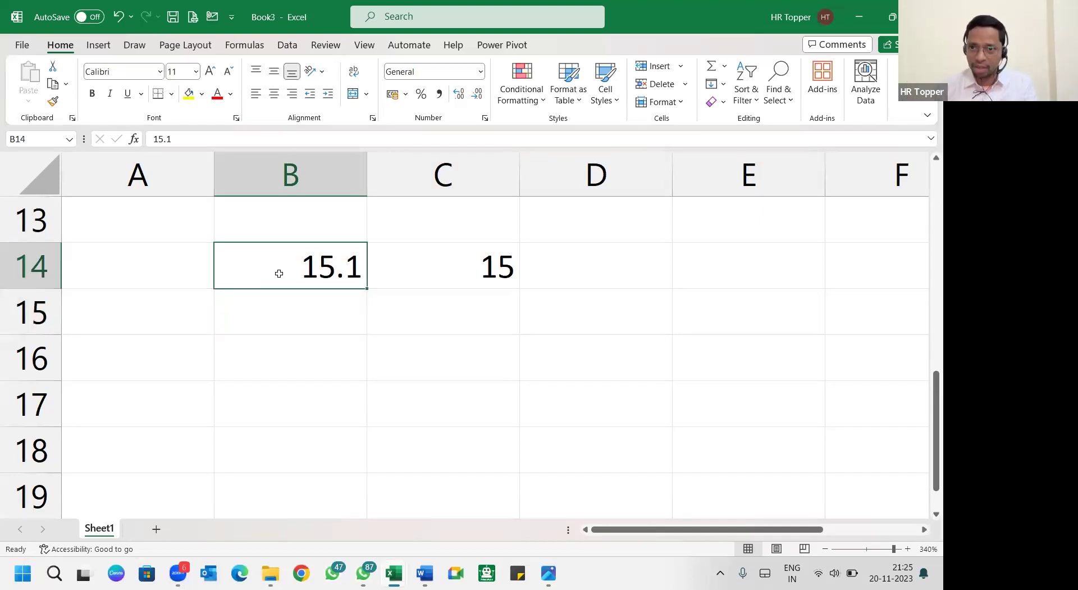
key(Right)
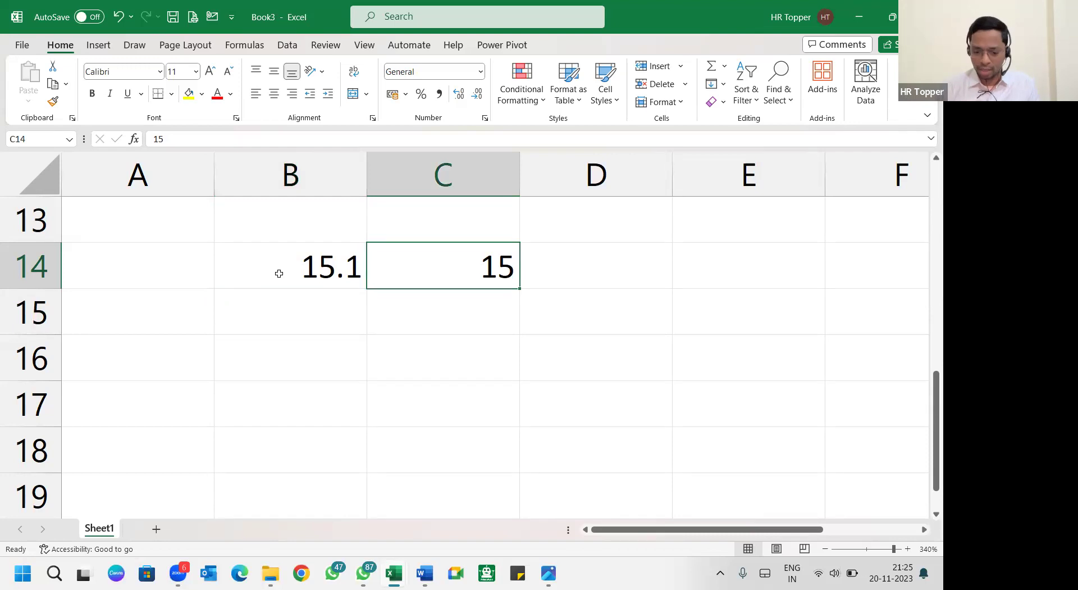
text(=ROUND()
click(279, 273)
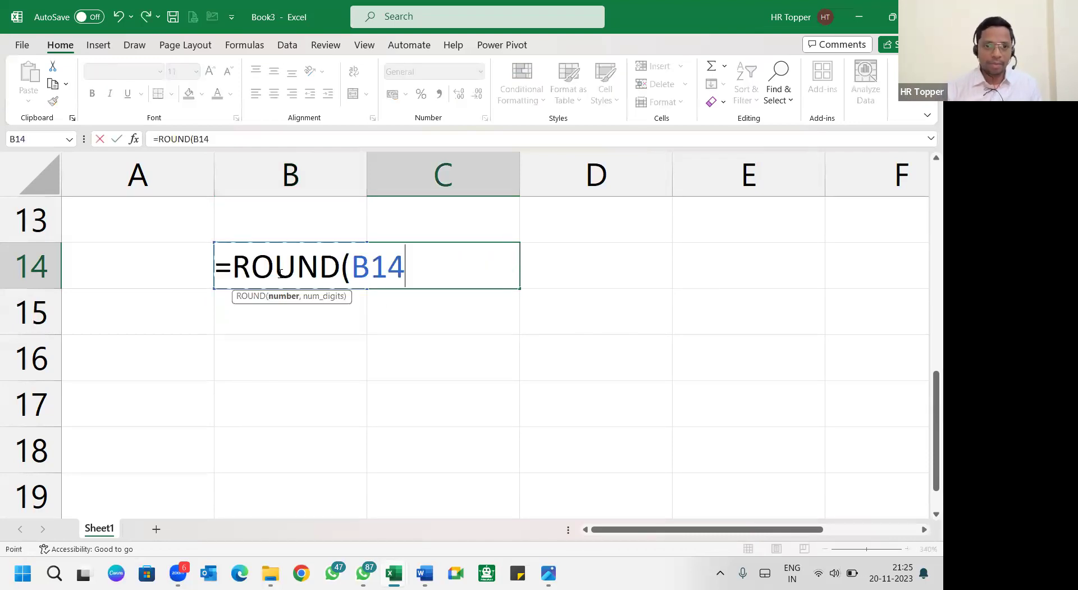
text(,0))
key(Return)
key(Up)
Change the value in B14 to 15.9 and check the rounded result in C14
click(280, 273)
text(15.9)
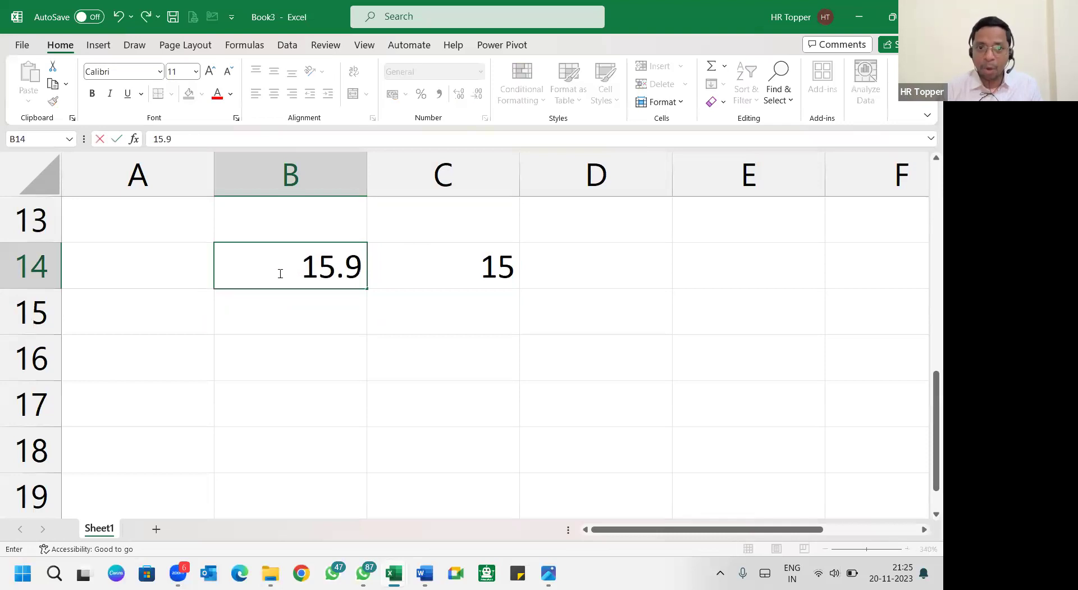
key(Return)
key(Up)
key(Right)
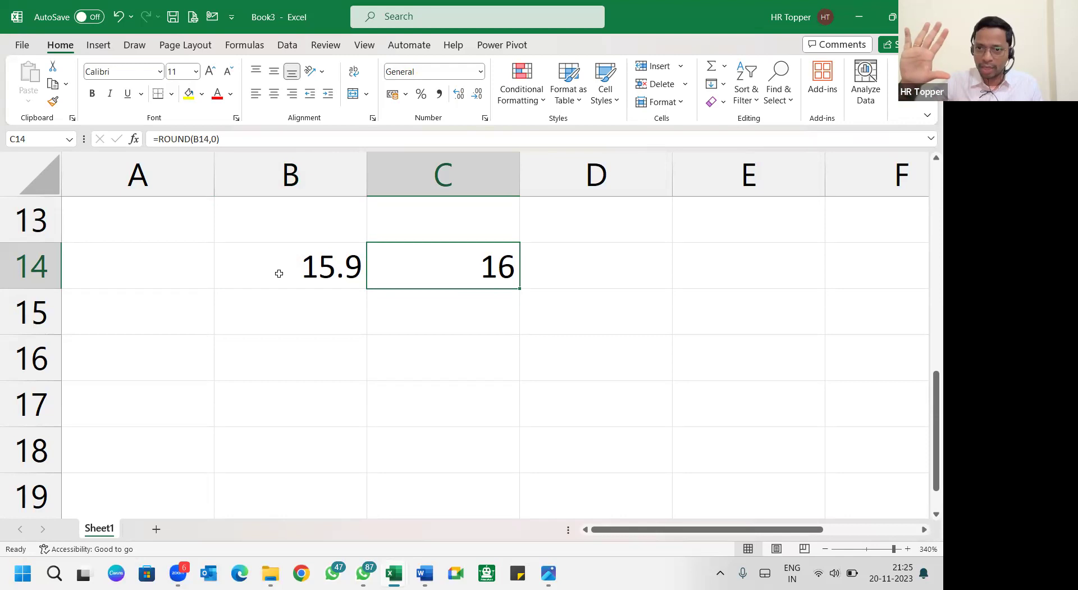
Enter 15.1 in B15 and =ROUNDUP(B15,0) in C15
key(Down)
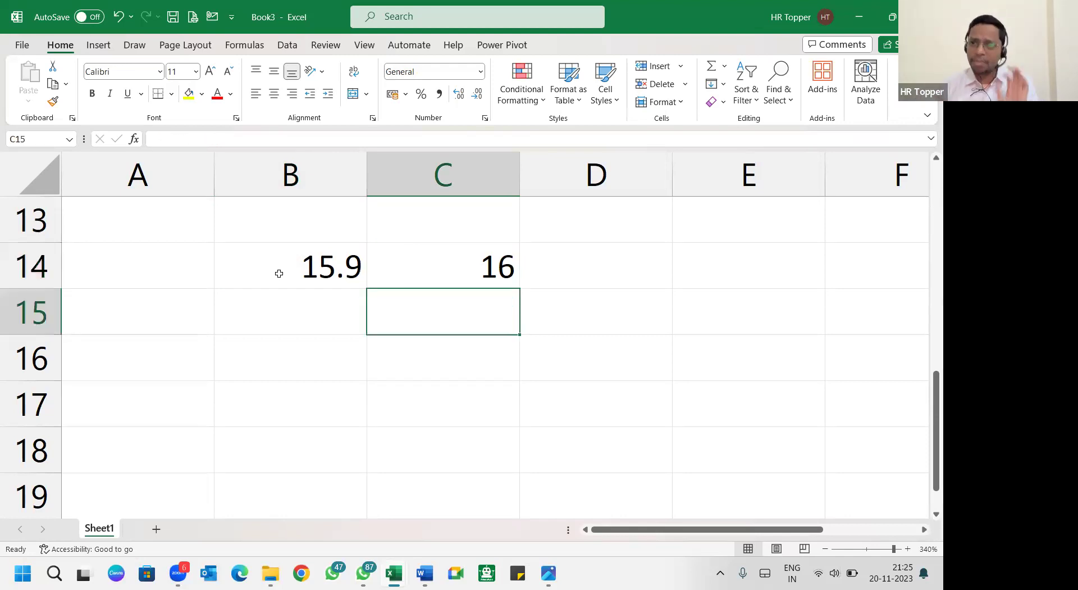
key(Left)
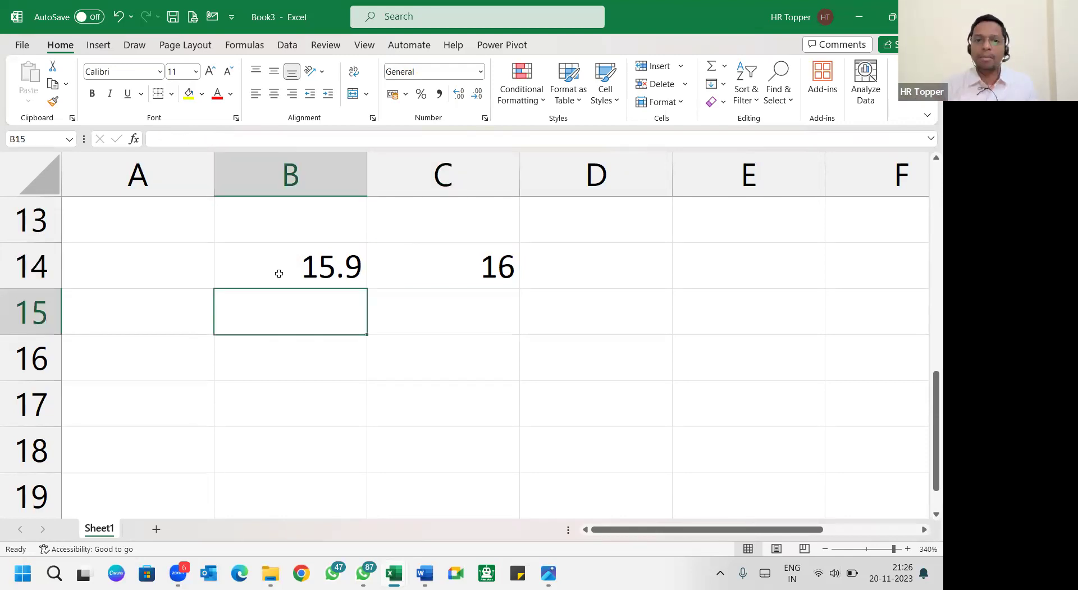
text(15.1)
key(Tab)
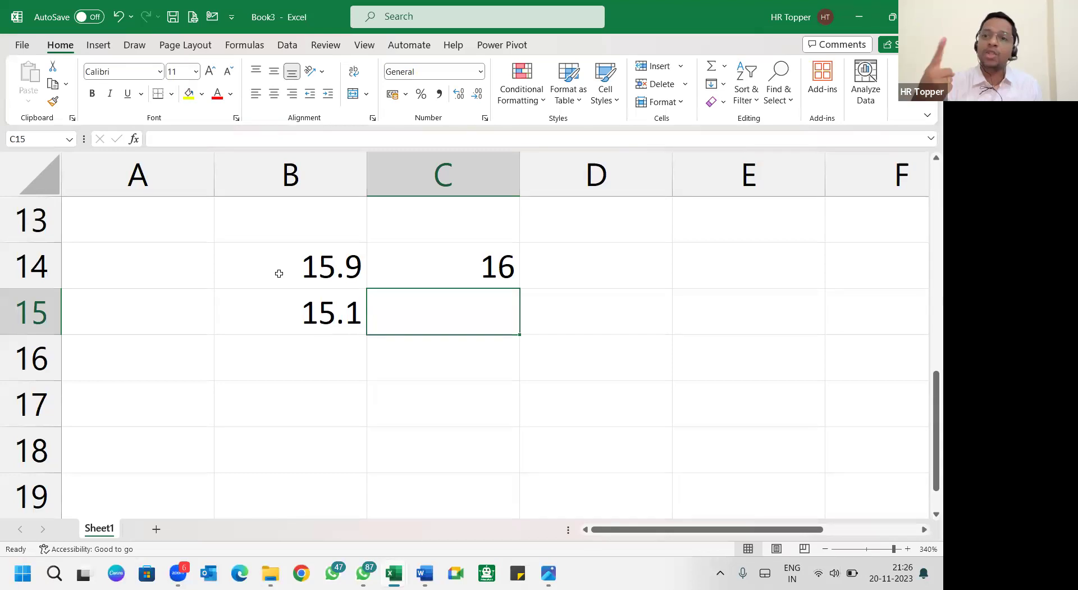
text(=round)
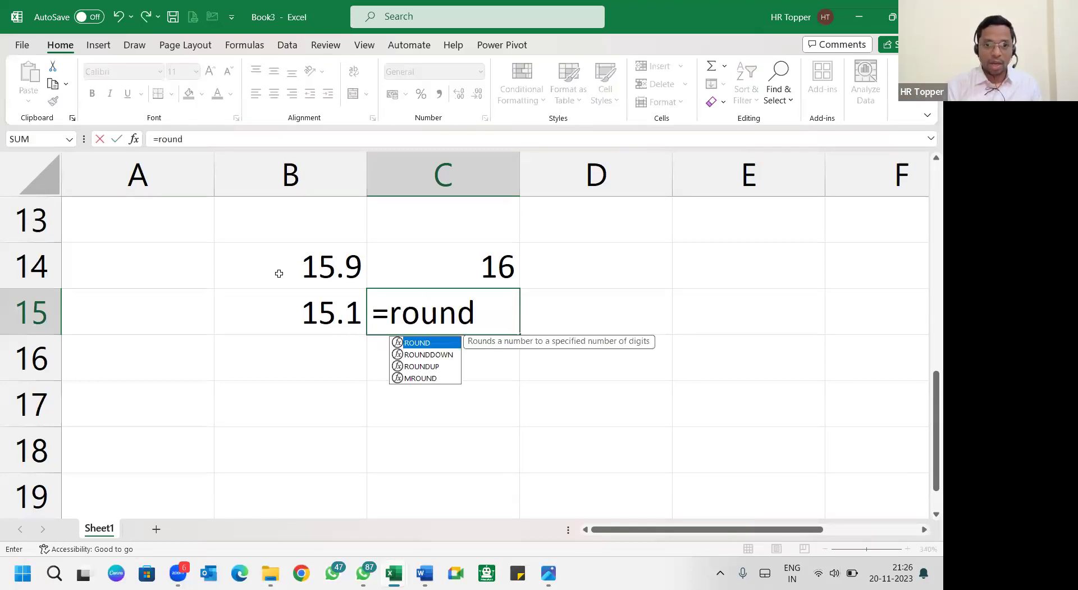
key(Down)
key(Down)
key(Tab)
key(Left)
text(,0)
key(Up)
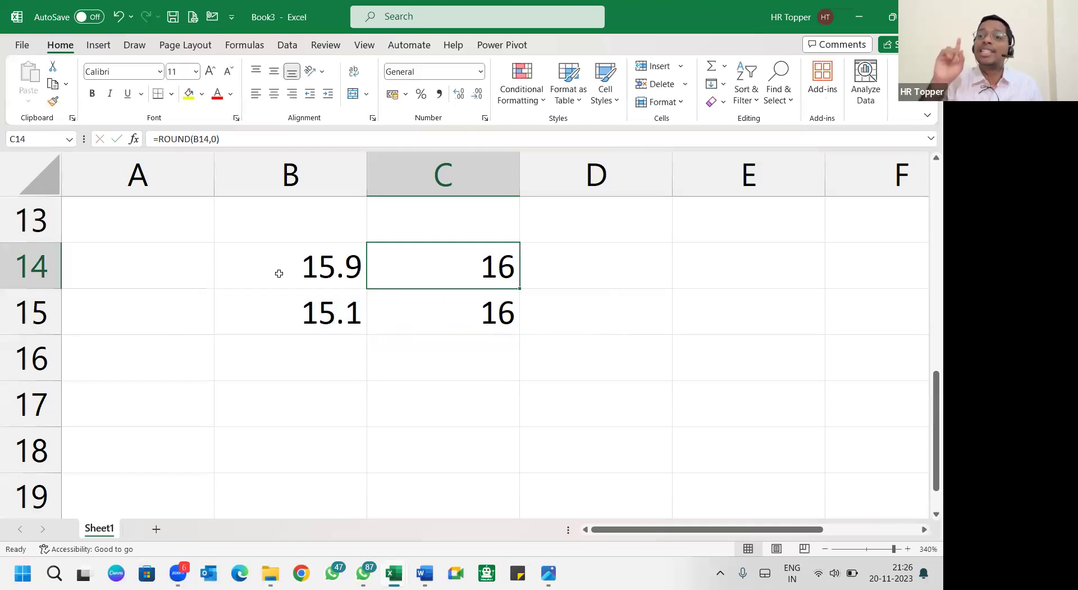
Change the value in B15 to 15.9 to test the ROUNDUP formula
key(Down)
key(Left)
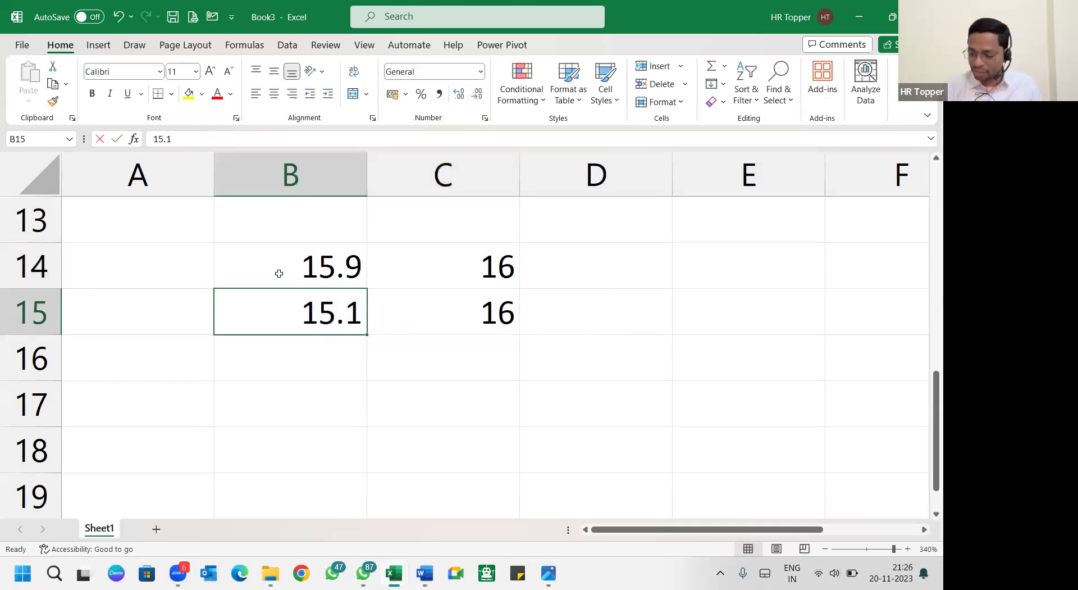
key(F2)
key(BackSpace)
text(9)
key(Return)
key(Up)
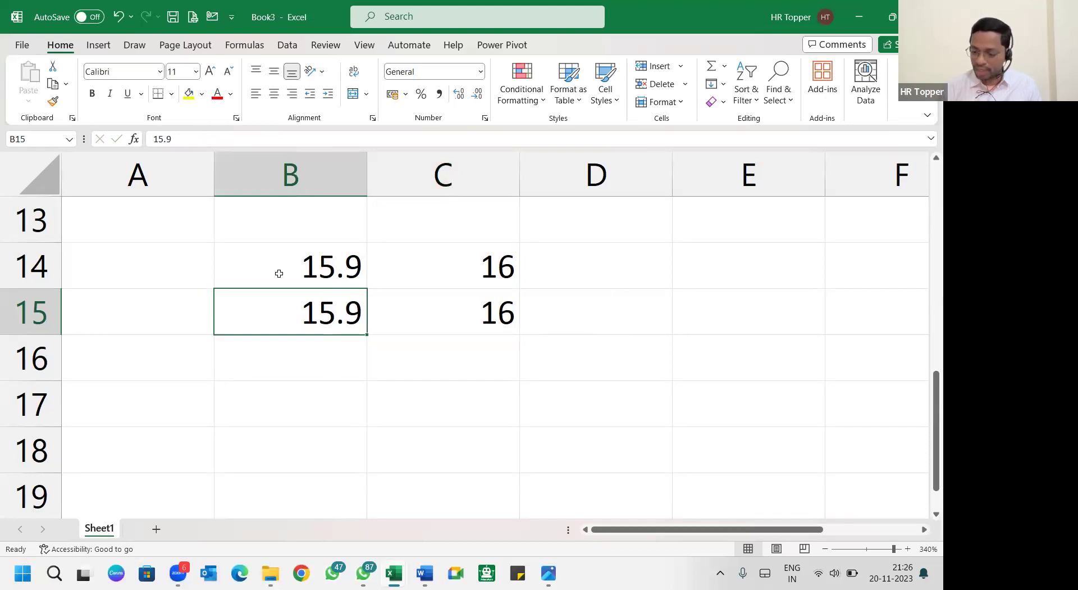
Set the value in B15 back to 15.1
text(151.)
key(BackSpace)
key(BackSpace)
text(.1)
key(Return)
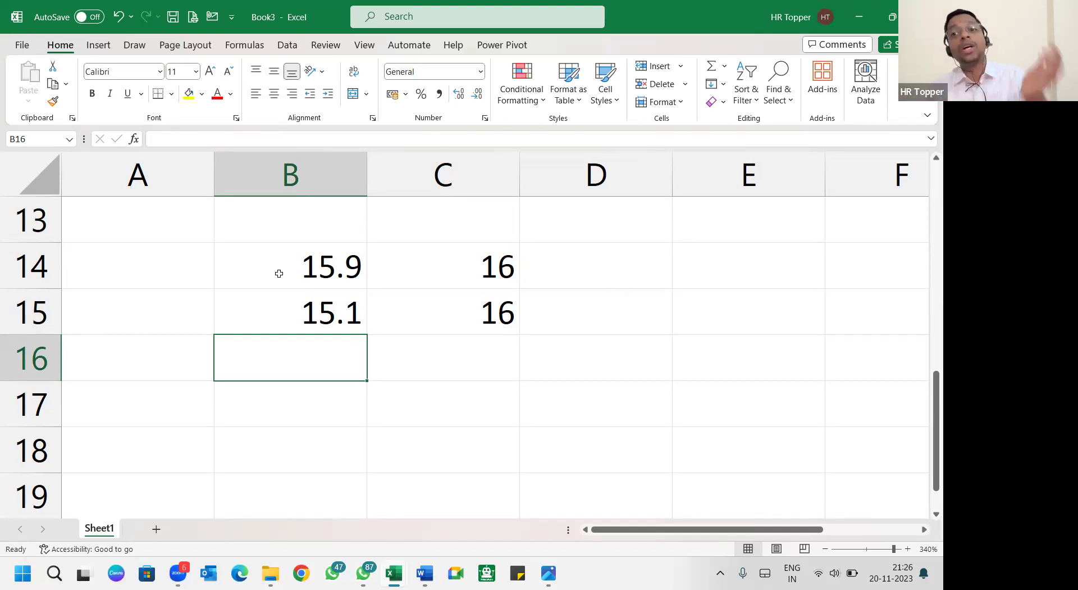
Enter 15.9 in B17 and the plain value 16 beside it in C17
key(Down)
text(15.9)
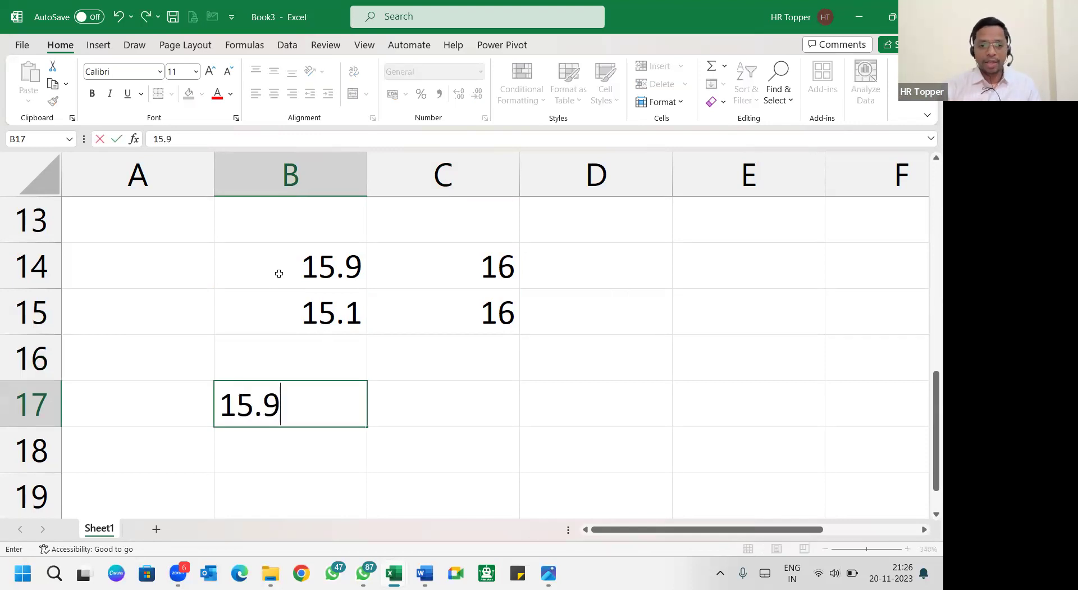
key(Return)
key(Up)
key(Right)
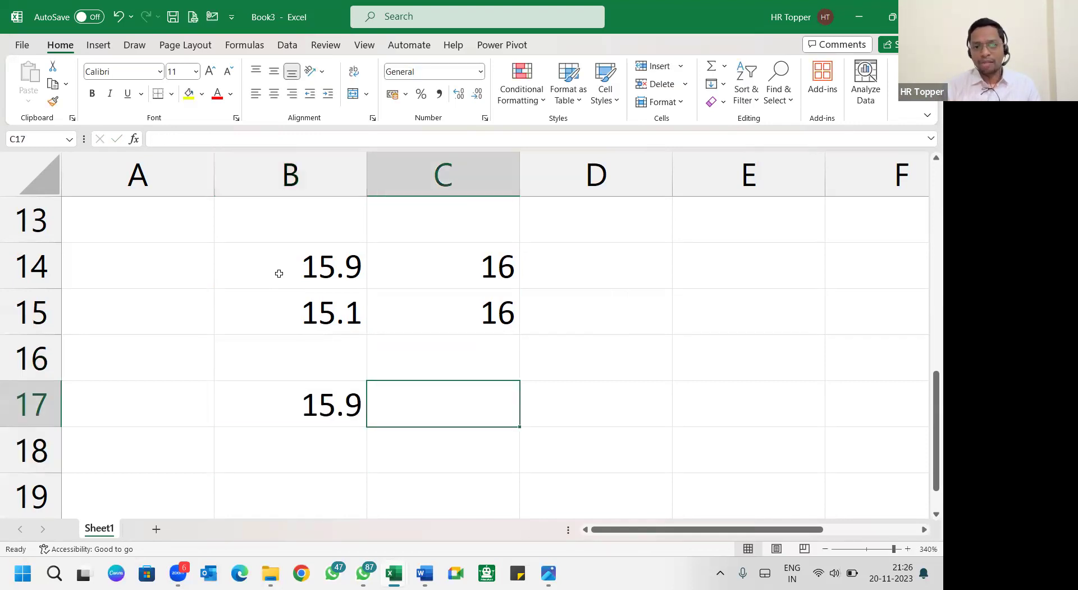
text(16)
key(Return)
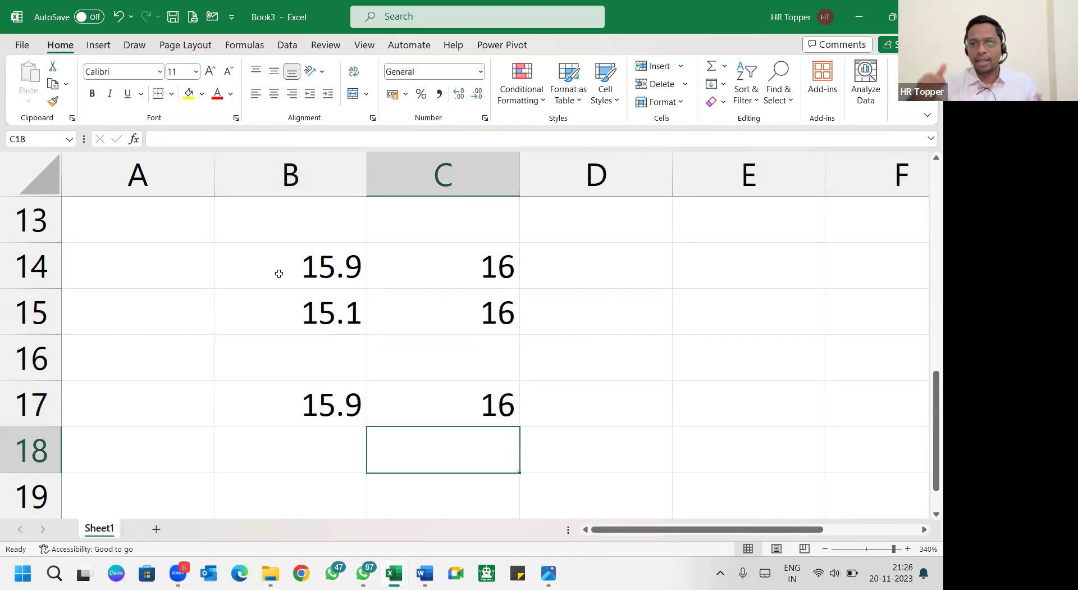
Enter 15.9 in B18 and a ROUNDDOWN formula in C18 that rounds B18 to 0 digits
key(Left)
text(15.9)
key(Tab)
text(=round()
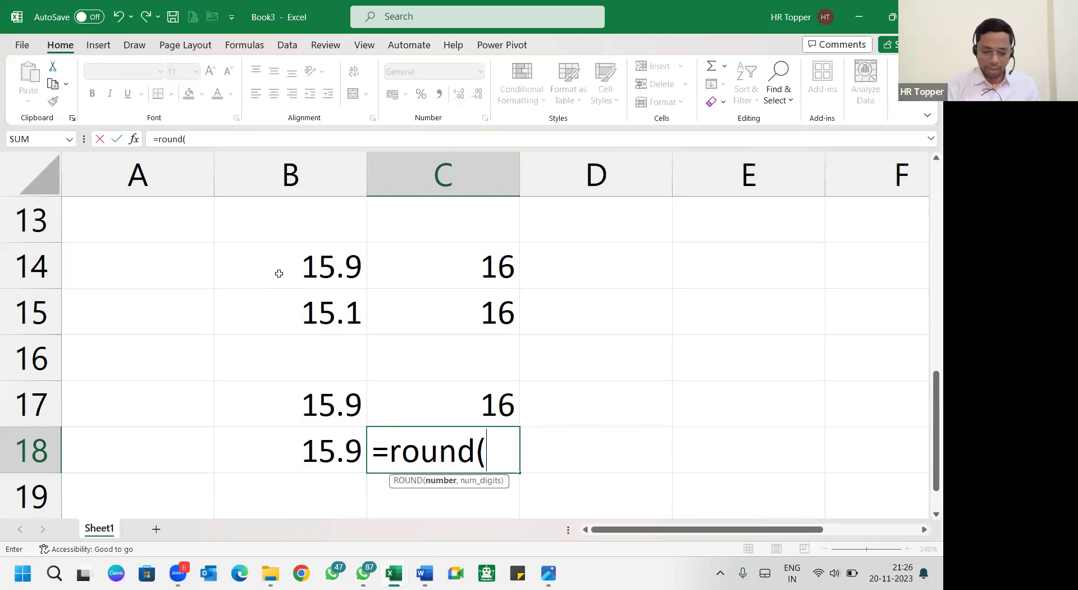
key(BackSpace)
text(dd)
key(Tab)
key(Left)
text(,0)
key(Return)
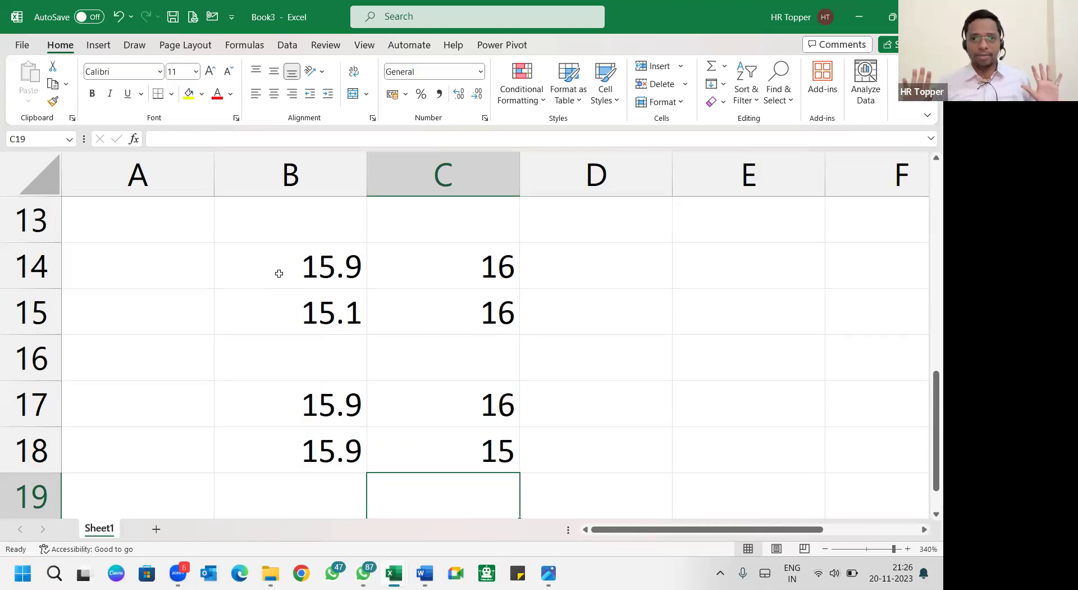
Change the value in B18 to 15.1 to test the ROUNDDOWN formula
key(Up)
key(Left)
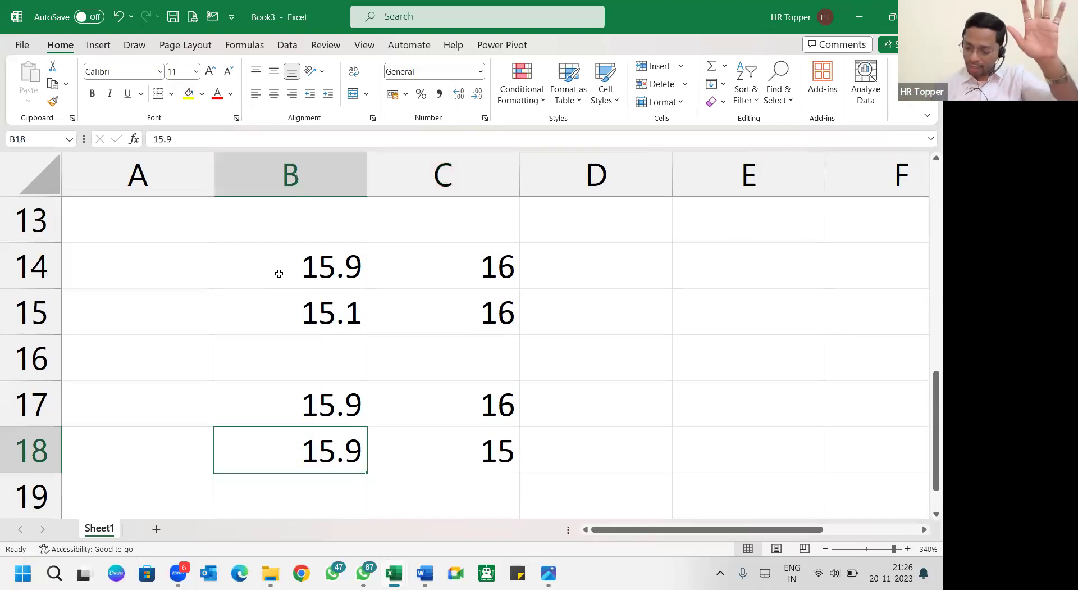
text(15.1)
key(Return)
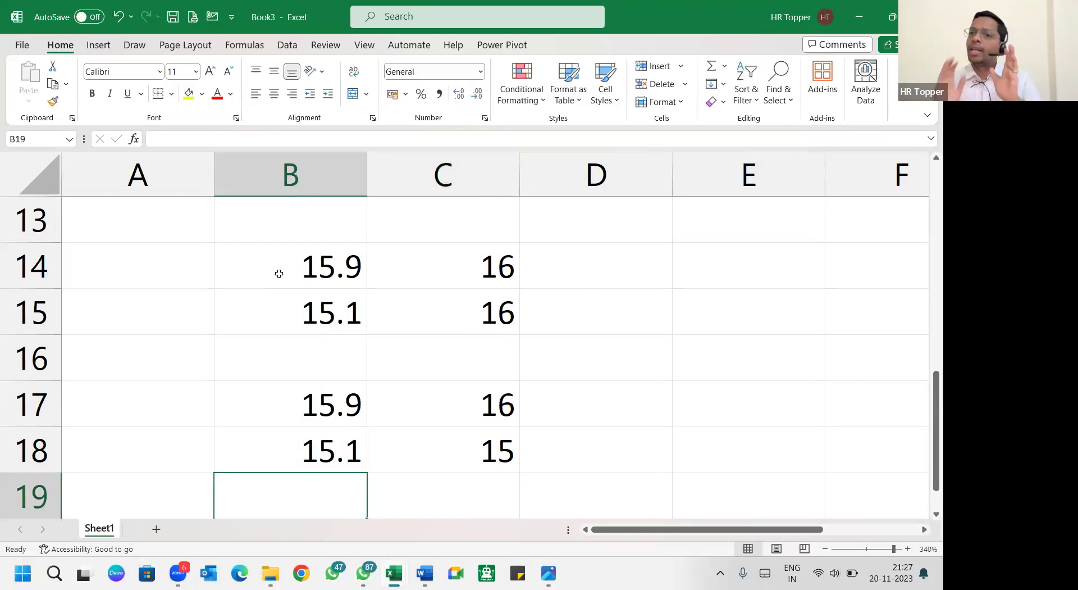